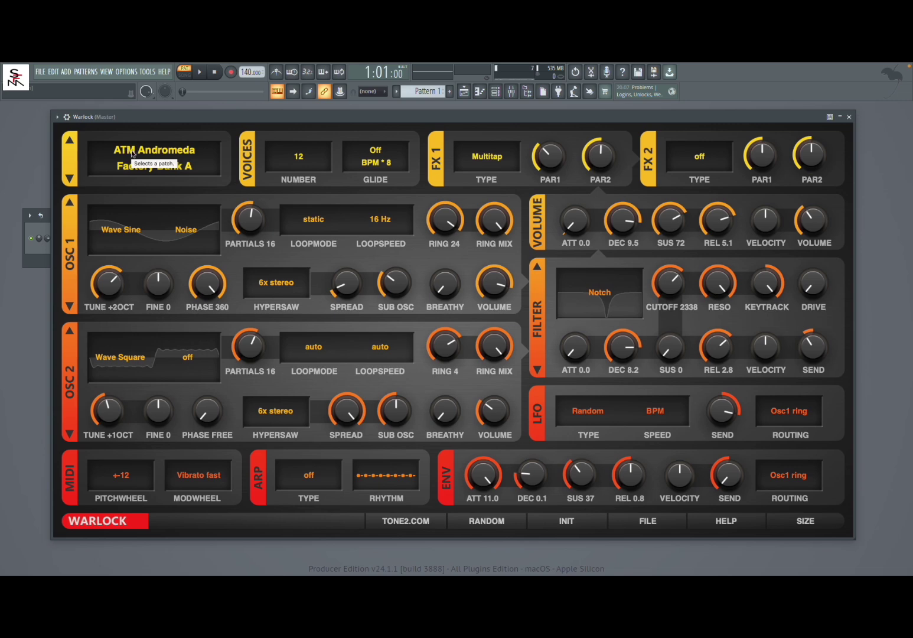
# - Look through the factory patch list and load the ATM Chilling patch
pyautogui.click(138, 153)
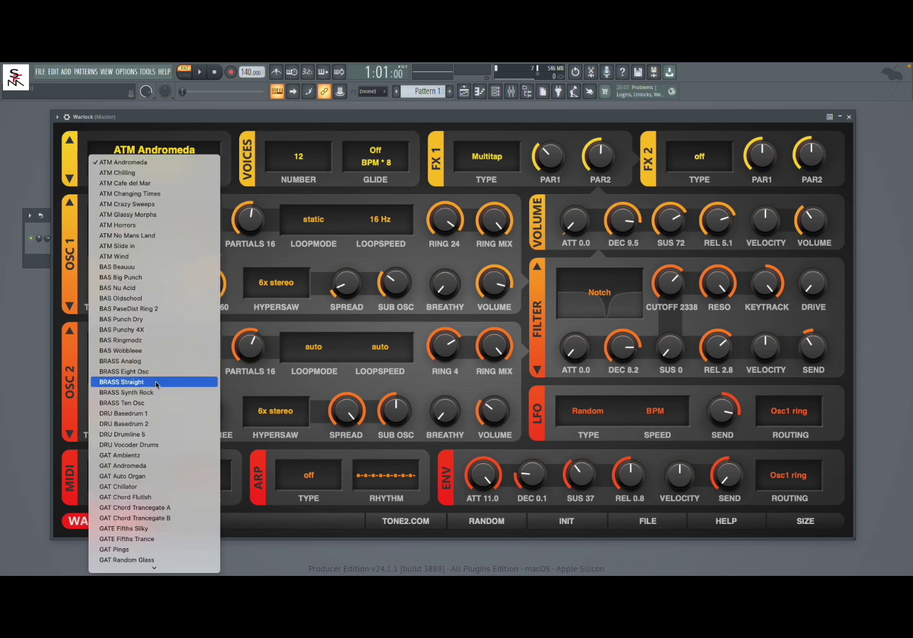
pyautogui.click(117, 518)
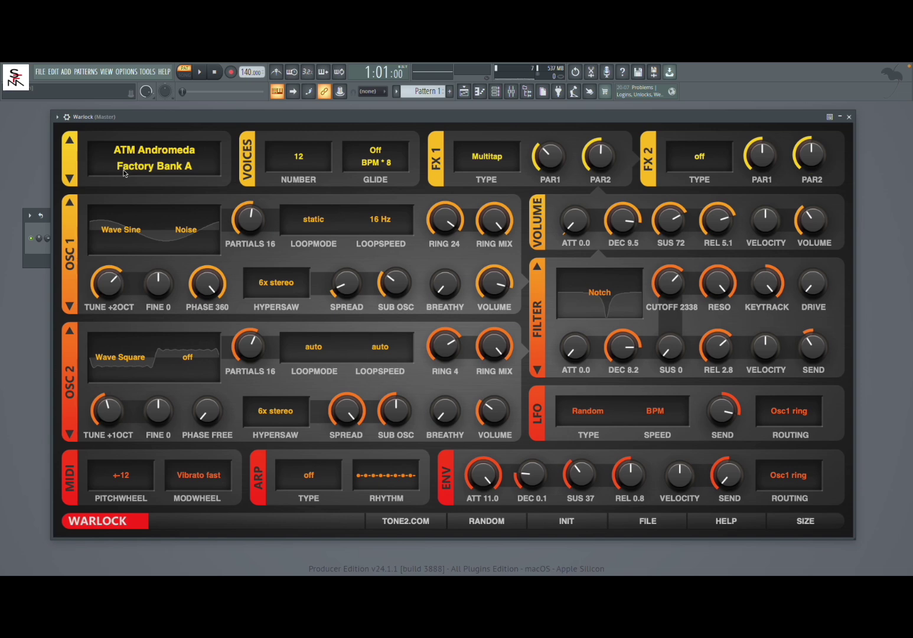
pyautogui.click(148, 169)
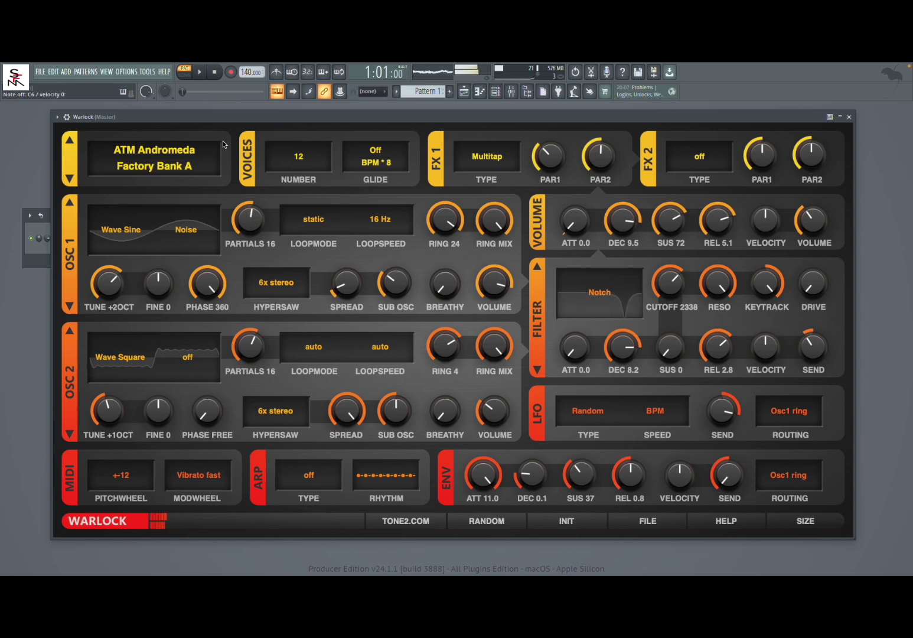
pyautogui.click(70, 179)
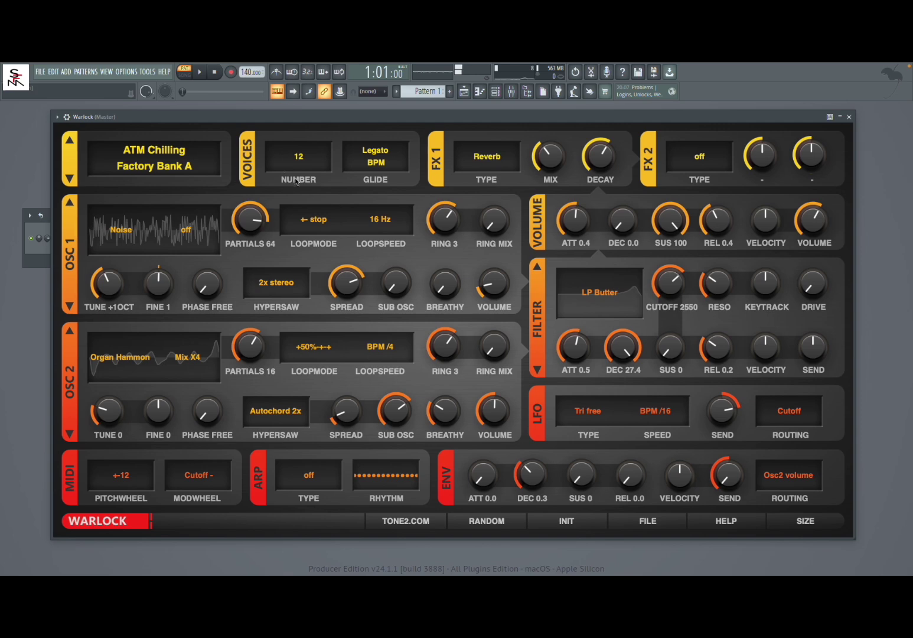
# - Examine the glide speed and voice number options of the ATM Chilling patch, leaving both as they are
pyautogui.click(381, 162)
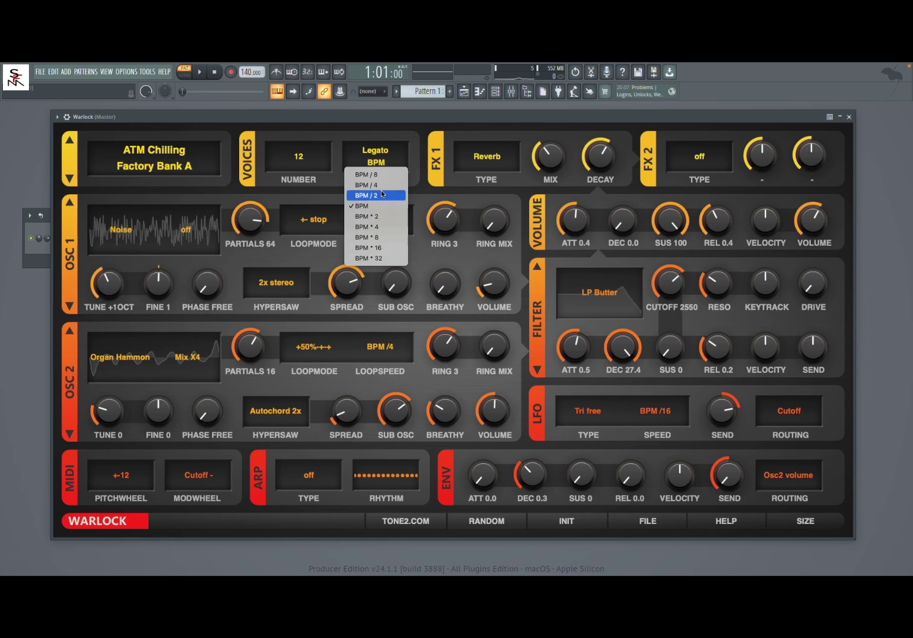
pyautogui.click(307, 137)
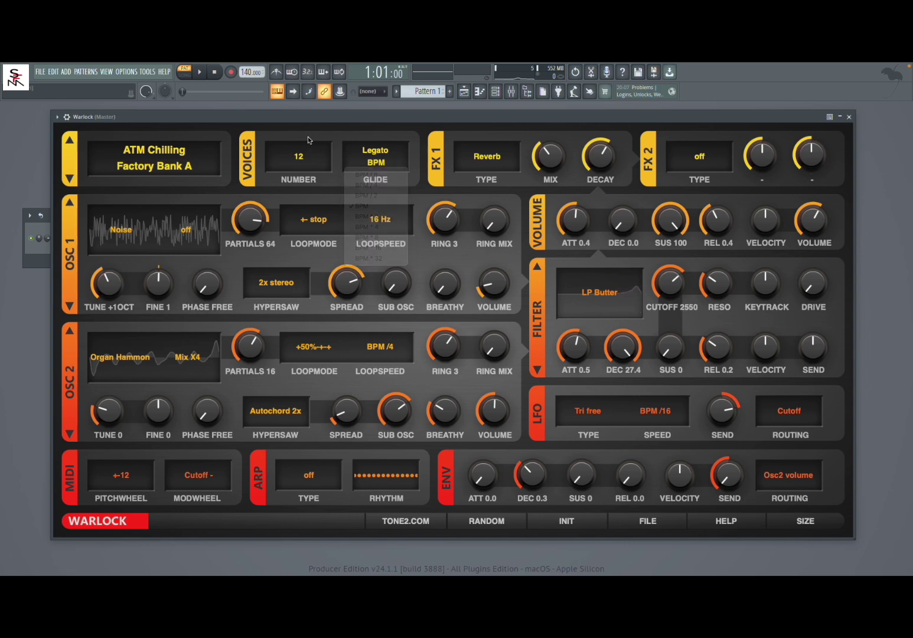
pyautogui.click(308, 157)
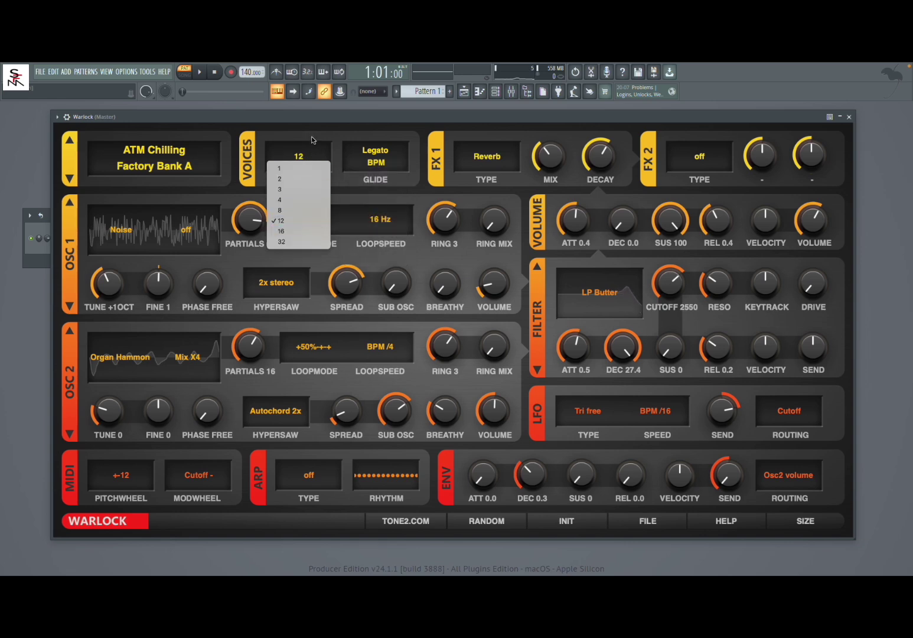
pyautogui.click(312, 140)
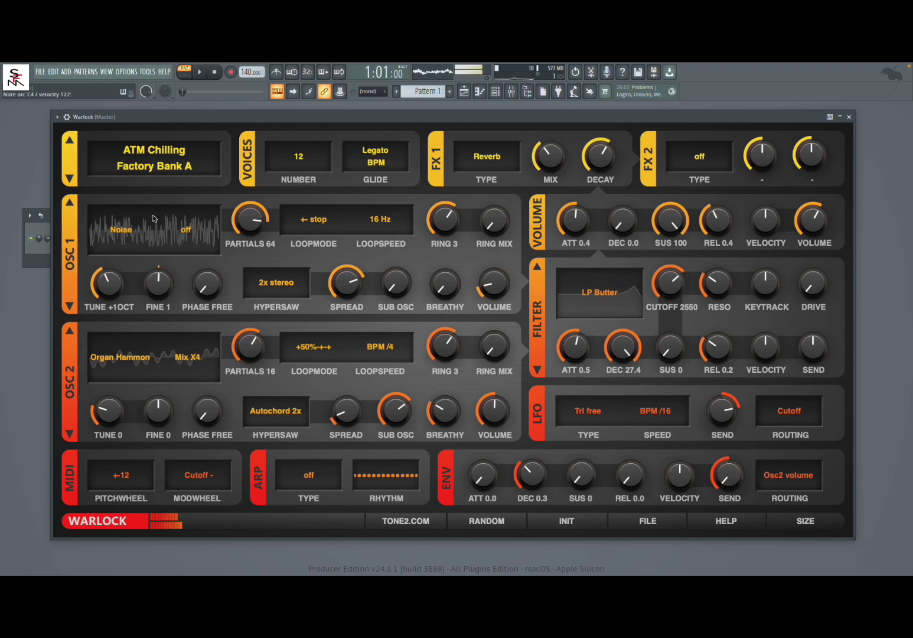
# - Audition the ATM Chilling patch with a test note, and load ATM Cafe del Mar and play several notes on it
pyautogui.moveTo(48, 240); pyautogui.dragTo(48, 253)
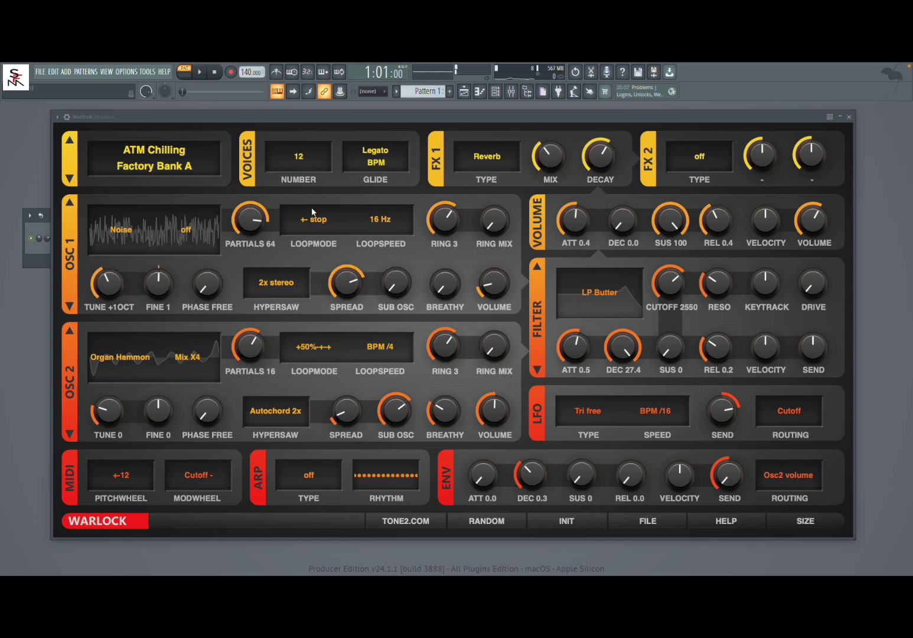
pyautogui.press('z')
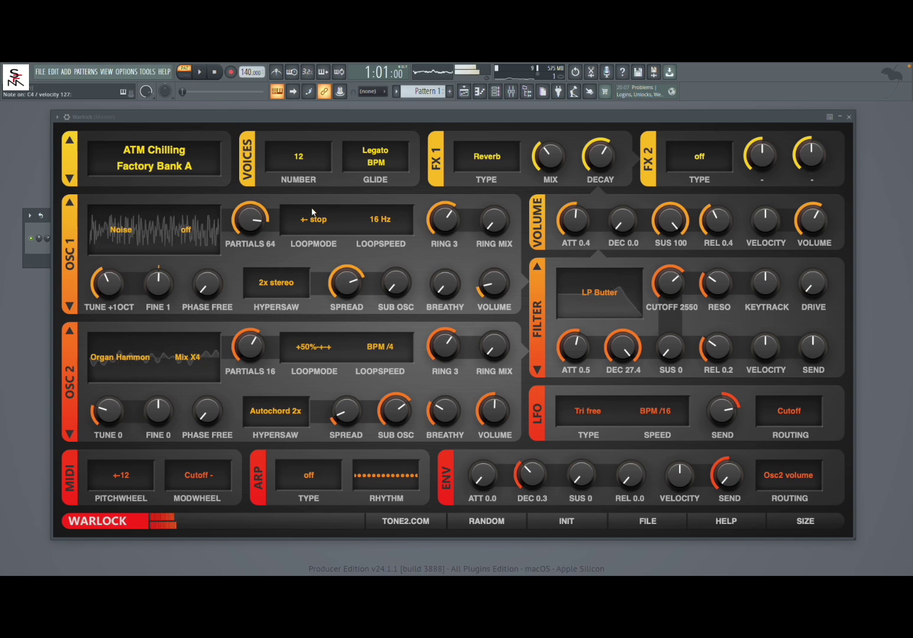
pyautogui.click(75, 180)
pyautogui.press('z')
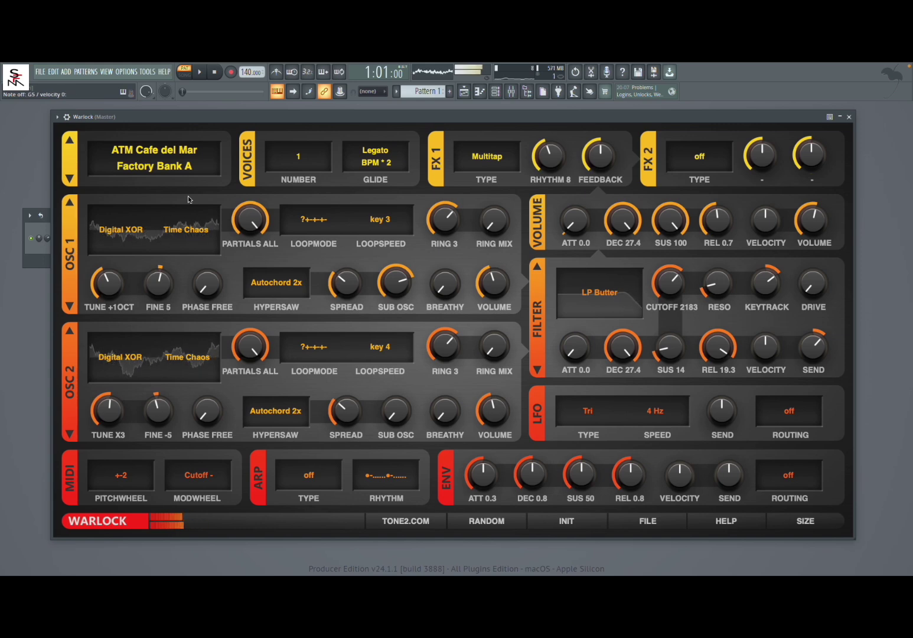
pyautogui.press('3')
pyautogui.press('q')
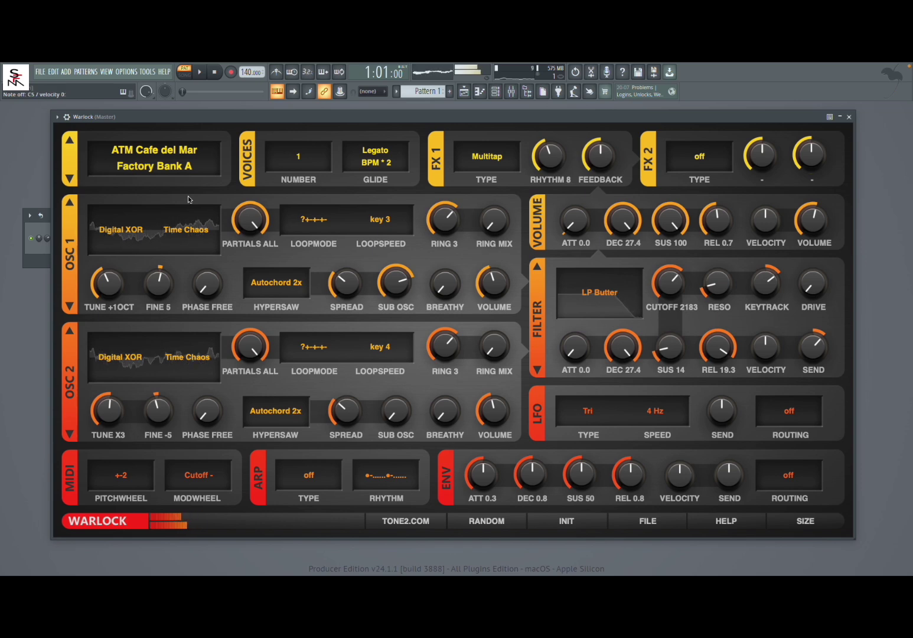
pyautogui.press('b')
# - Load and audition the BAS Beauuu patch, and review the effect types available for FX 1
pyautogui.click(146, 156)
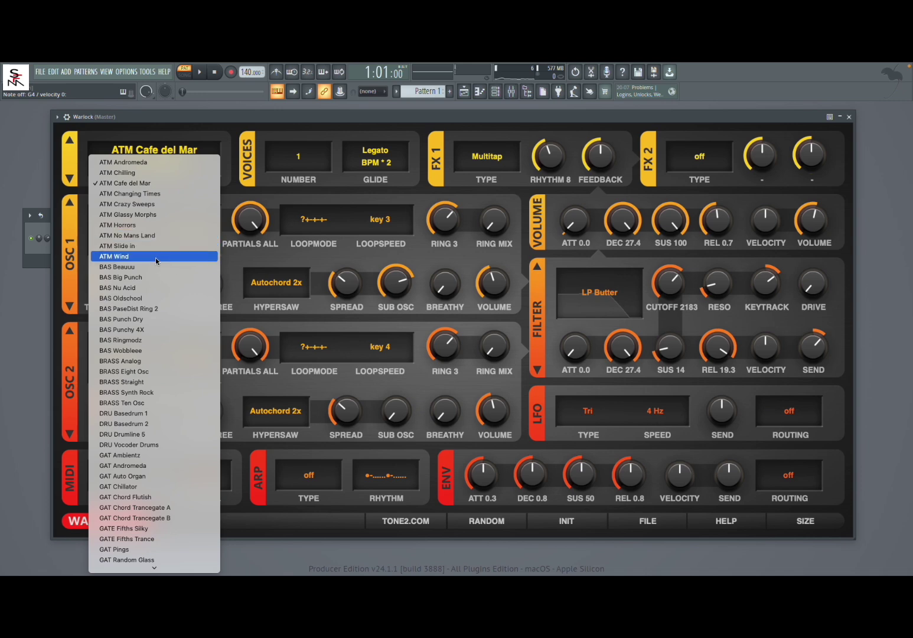
pyautogui.click(172, 269)
pyautogui.press('z')
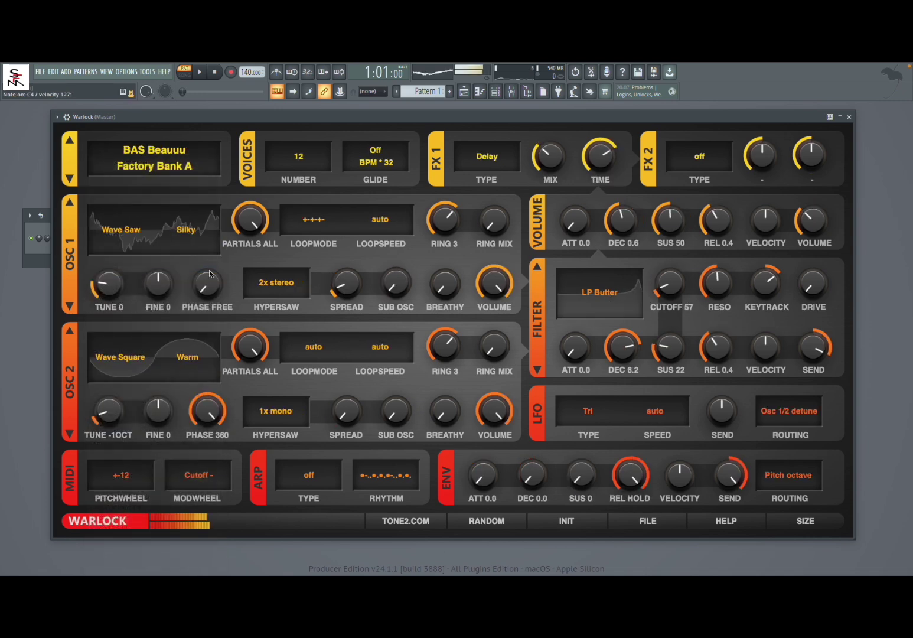
pyautogui.press('v')
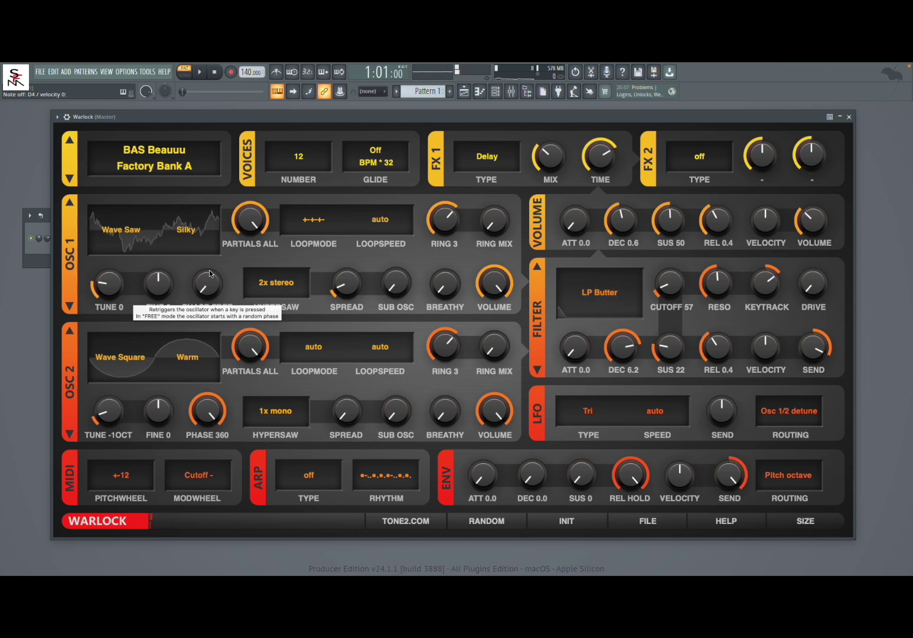
pyautogui.press('z')
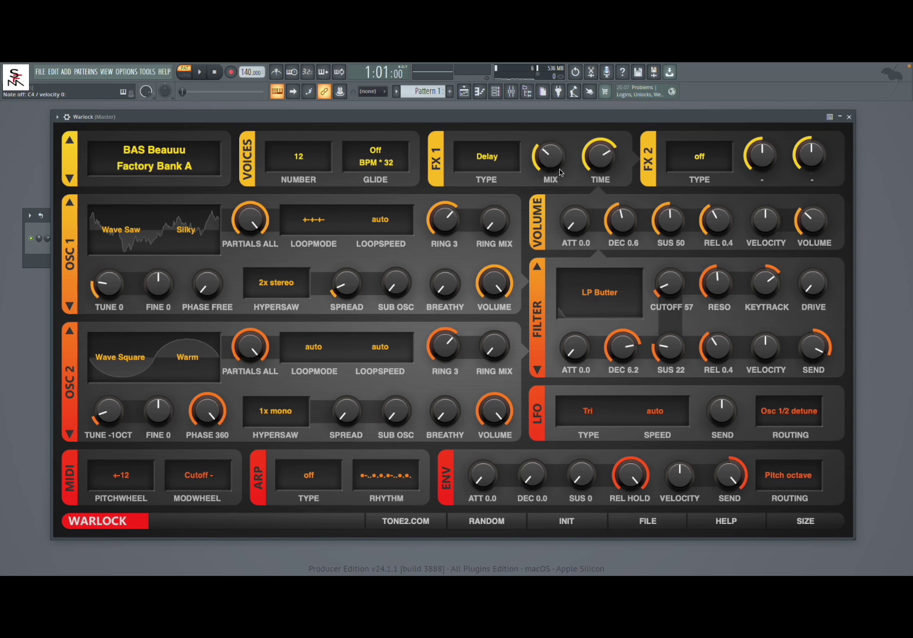
pyautogui.click(484, 159)
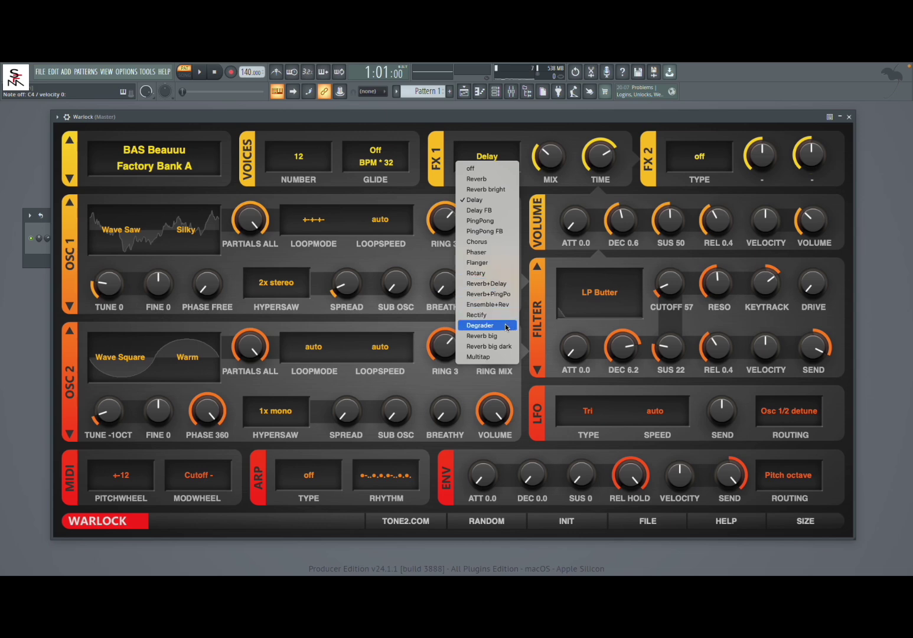
pyautogui.click(475, 145)
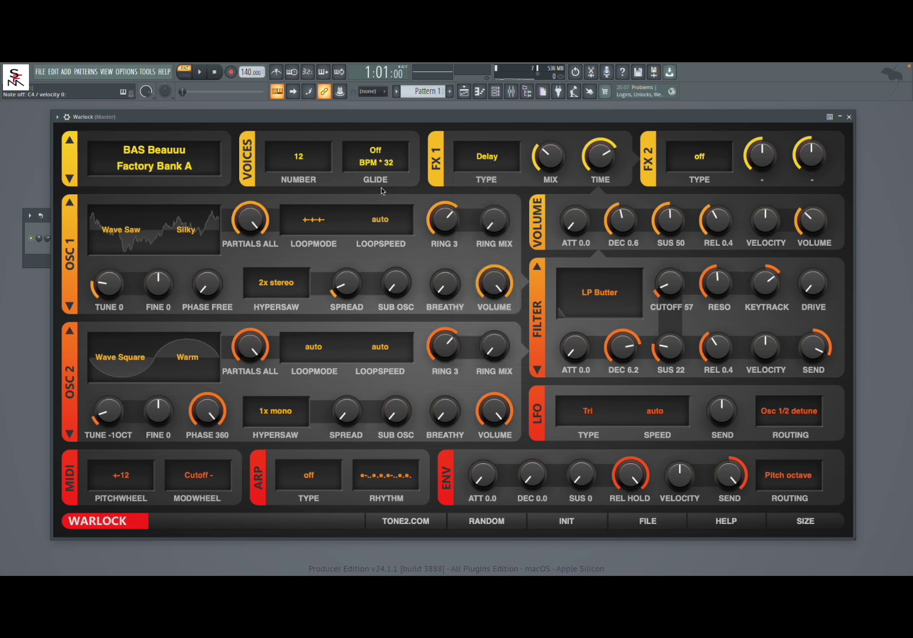
# - Step through the bass patches BAS Big Punch, BAS Nu Acid and BAS Oldschool to audition each one
pyautogui.click(69, 178)
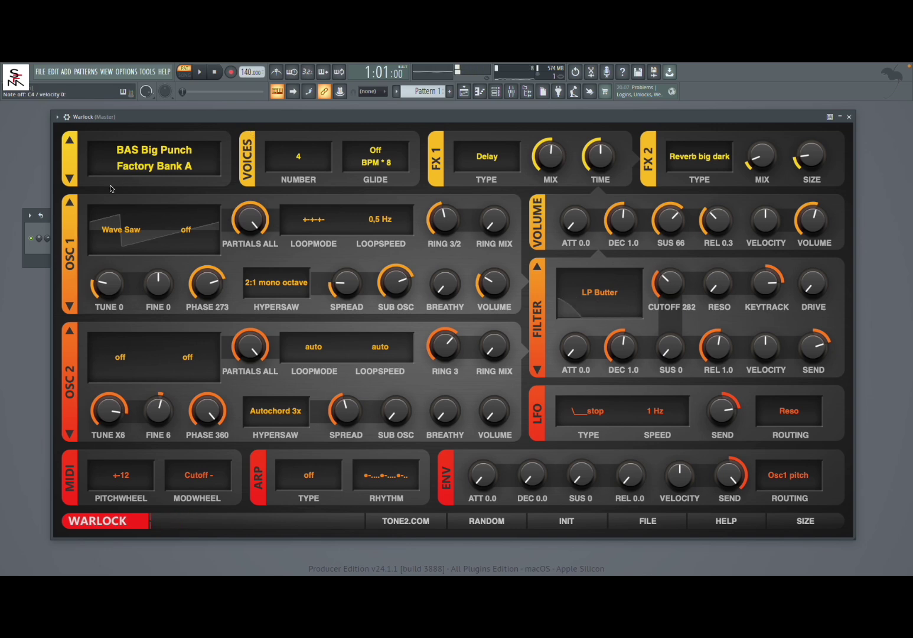
pyautogui.click(70, 179)
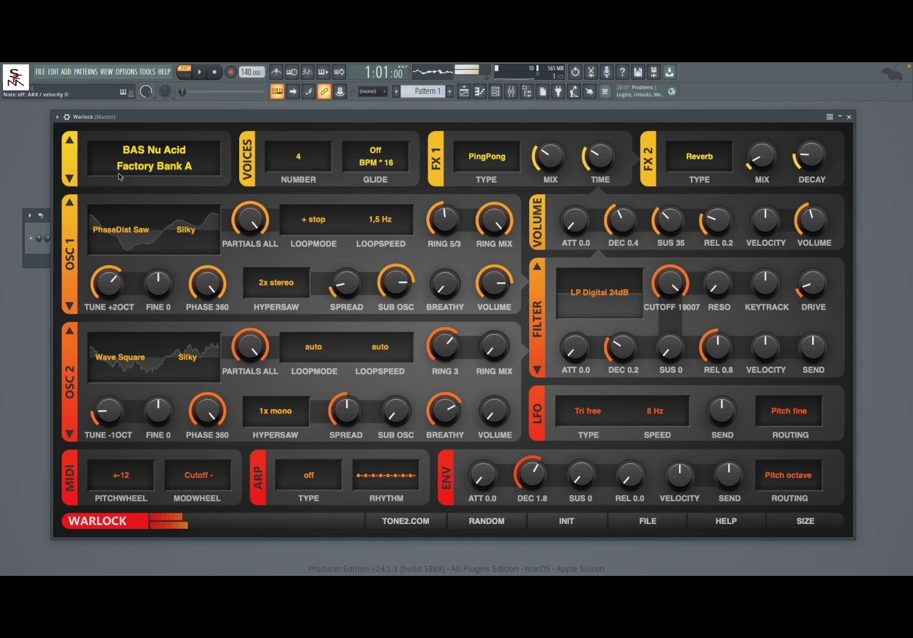
pyautogui.click(71, 179)
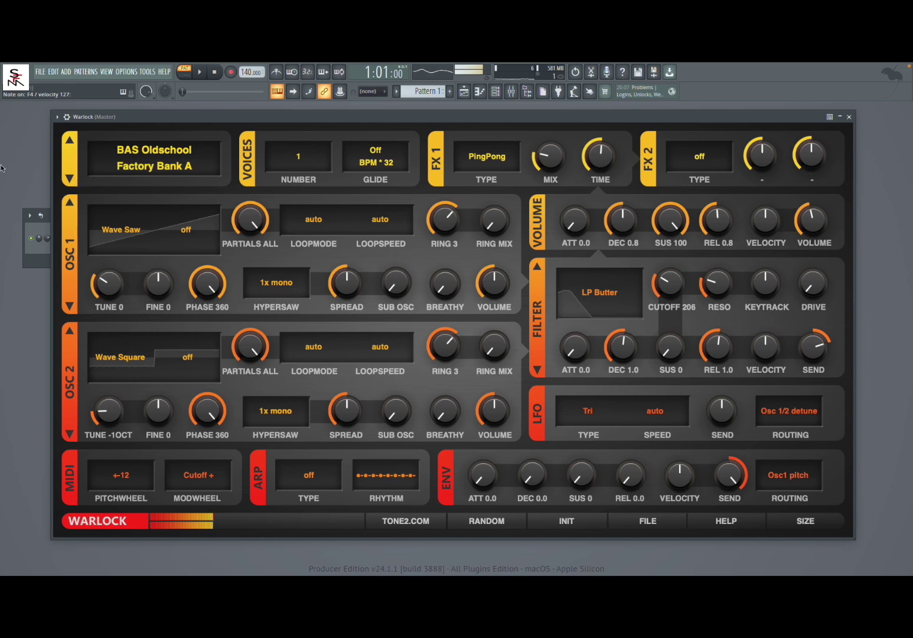
# - Load the BRASS Analog patch and advance to BRASS Eight Osc to audition both brass sounds
pyautogui.click(149, 150)
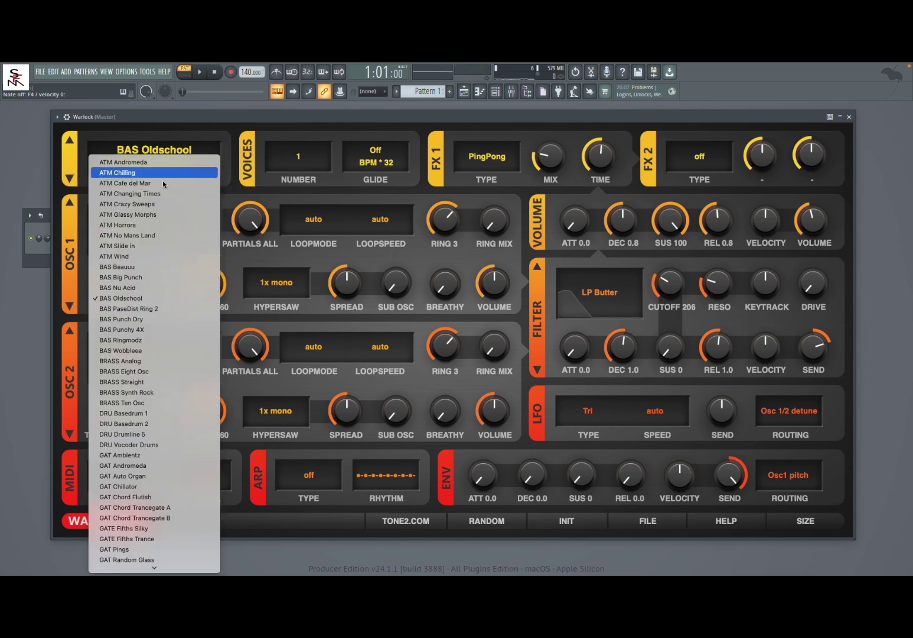
pyautogui.click(182, 362)
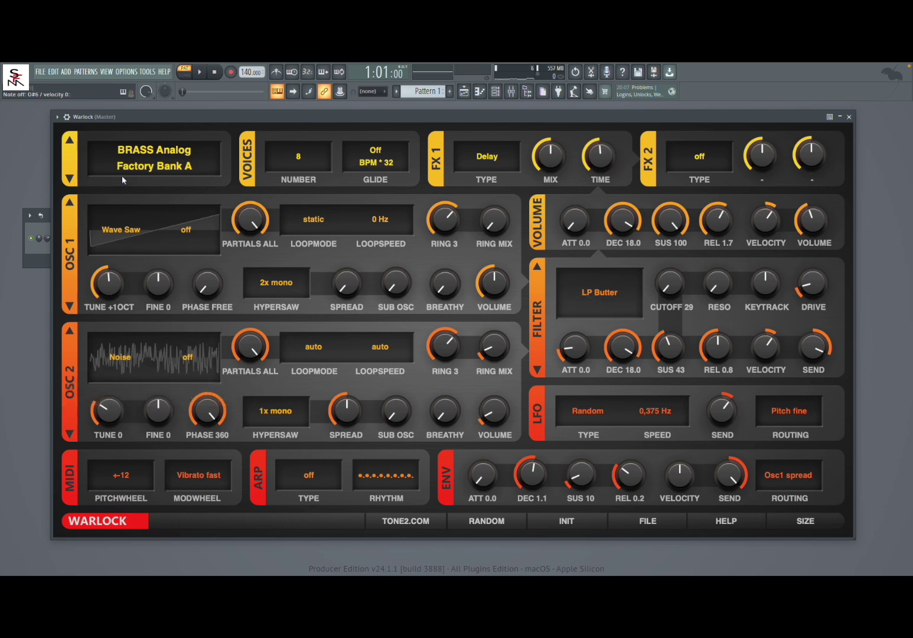
pyautogui.click(69, 179)
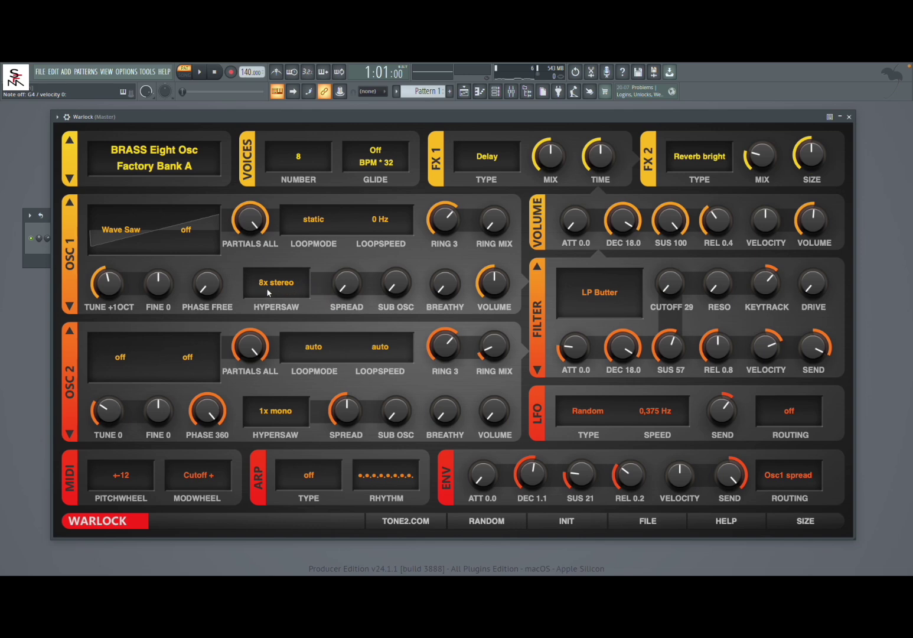
# - Examine the full range of Hypersaw modes for oscillator 1, from 1x mono to Autochord 3x, without changing the setting
pyautogui.click(288, 287)
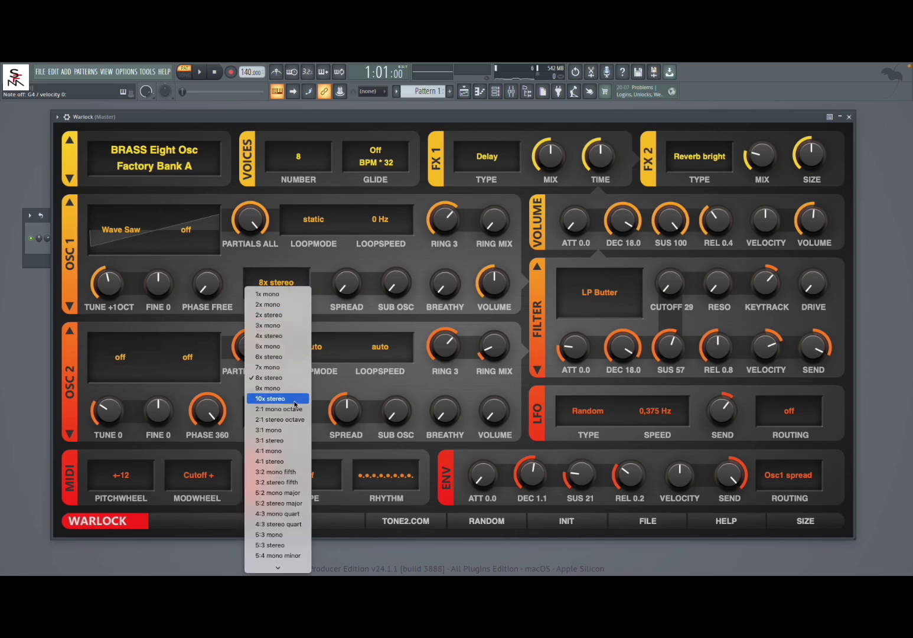
pyautogui.moveTo(277, 567)
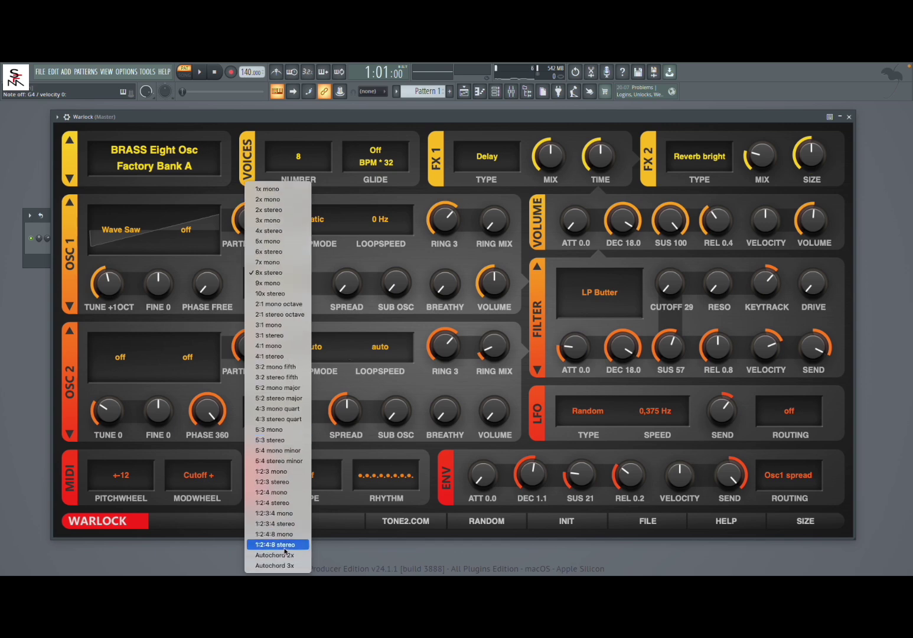
pyautogui.click(323, 310)
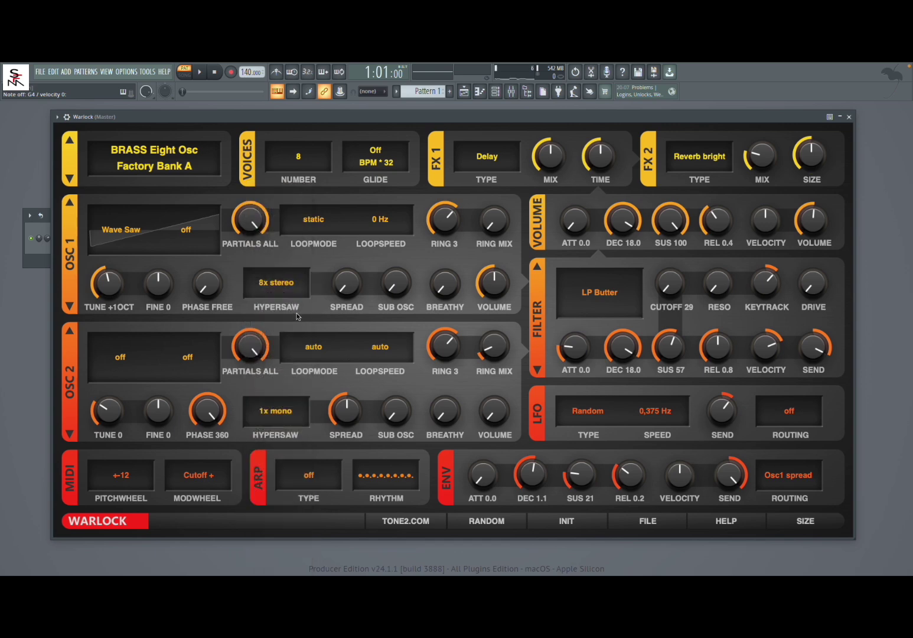
# - Advance to the BRASS Straight patch, and load GAT Ambientz and play several notes on it
pyautogui.click(70, 179)
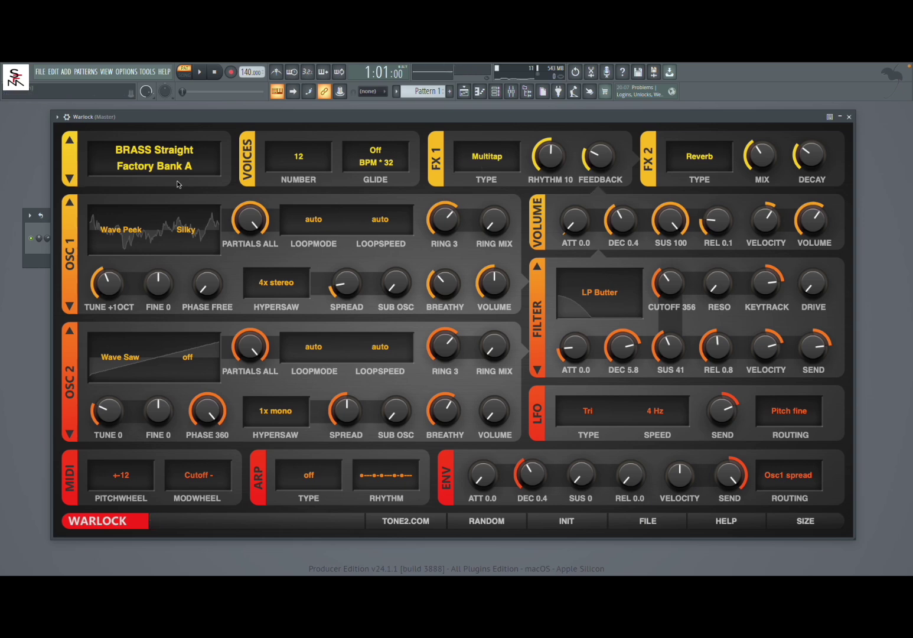
pyautogui.click(127, 158)
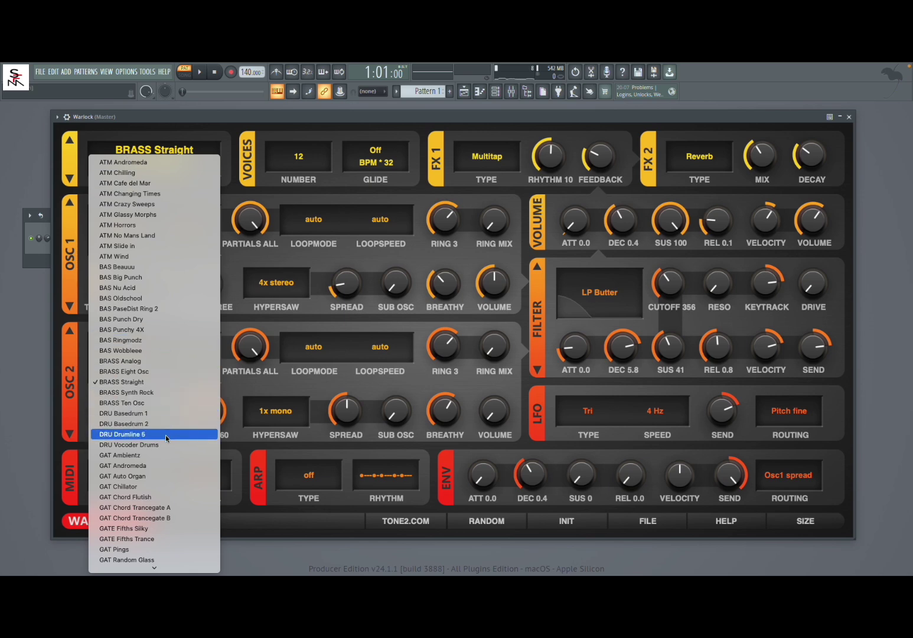
pyautogui.click(164, 454)
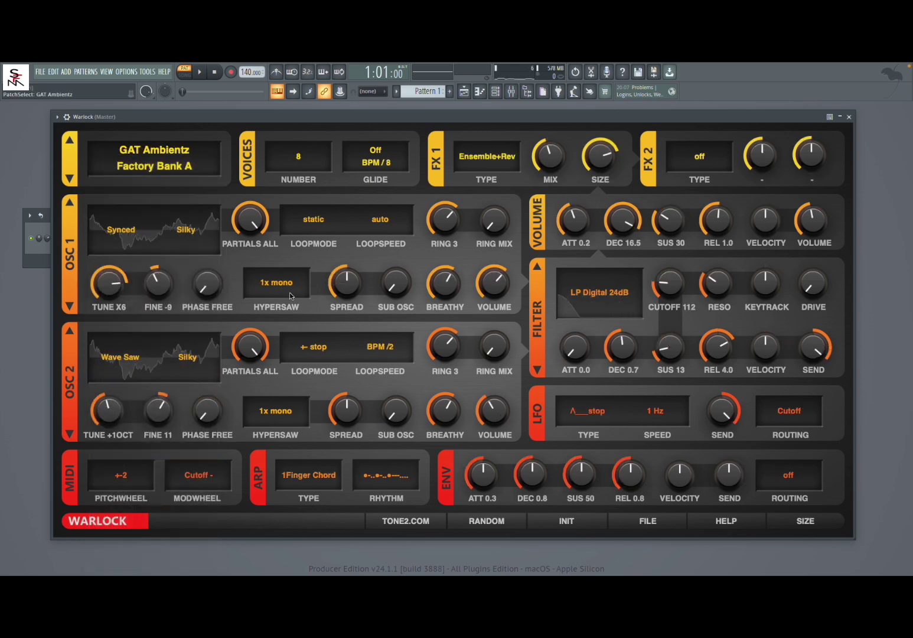
pyautogui.press('z')
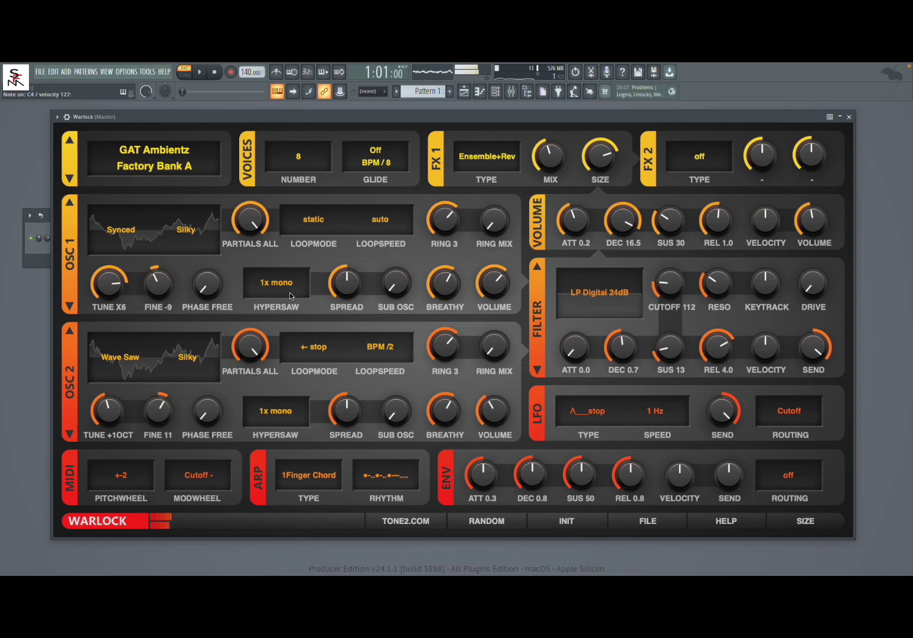
pyautogui.press('q')
pyautogui.press('w')
pyautogui.press('q')
pyautogui.press('z')
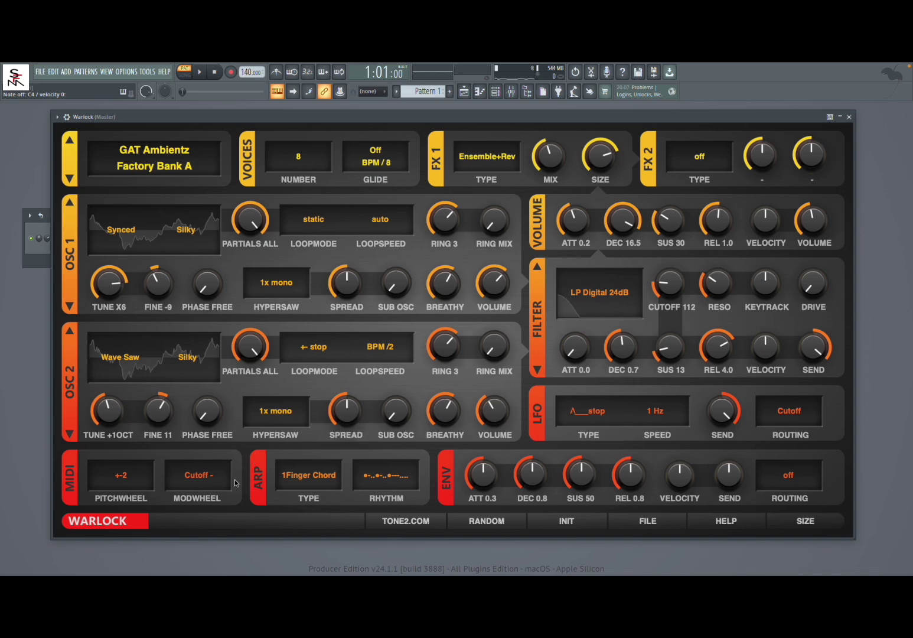
# - Examine the arpeggiator types available for the GAT Ambientz patch, keeping 1Finger Chord
pyautogui.click(322, 482)
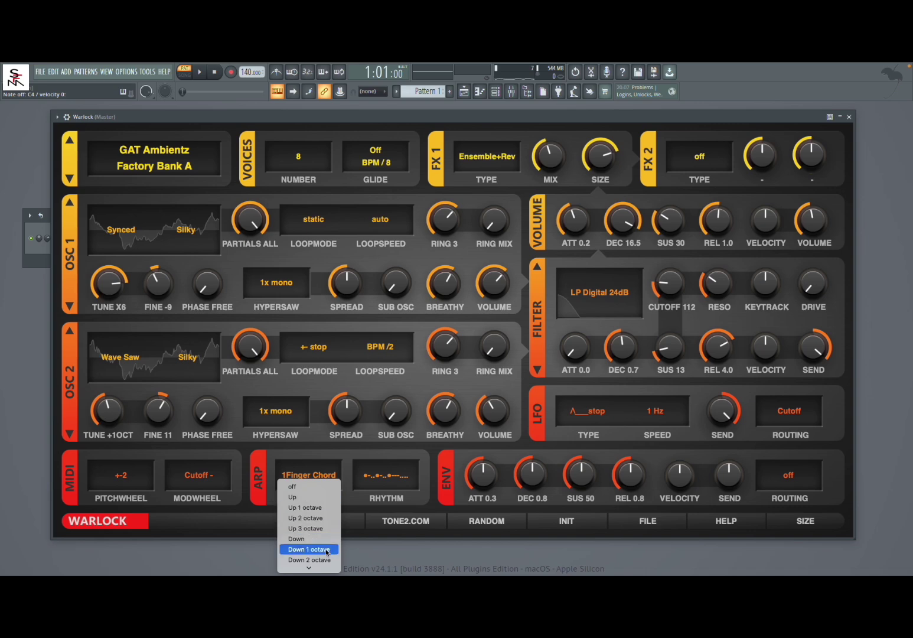
pyautogui.moveTo(309, 567)
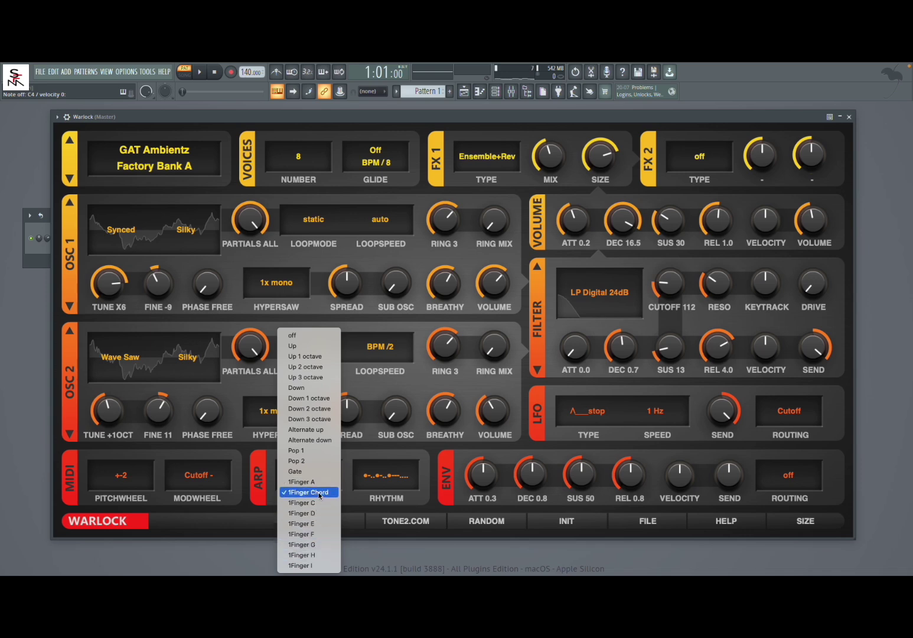
pyautogui.click(348, 457)
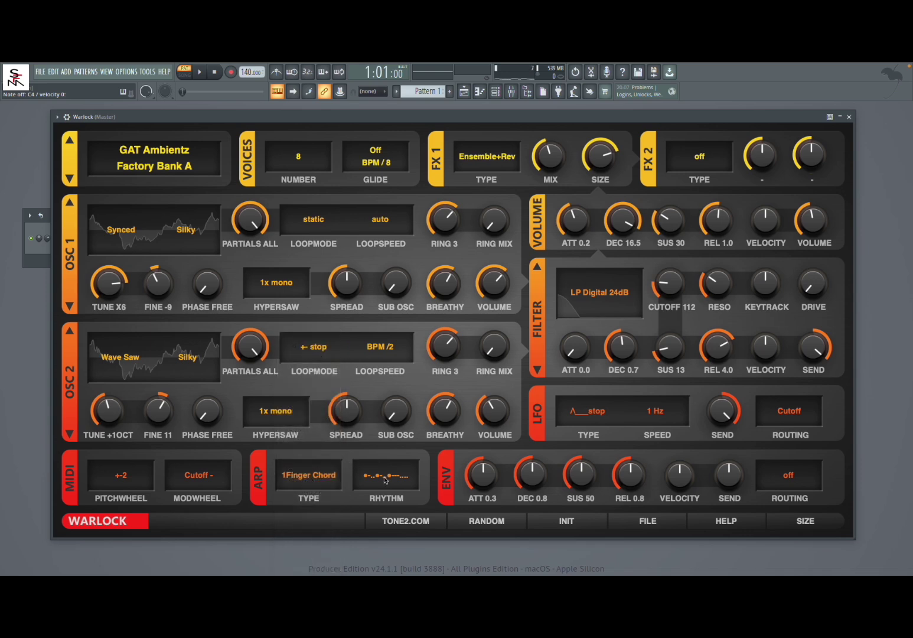
# - Examine the arpeggiator rhythm patterns available for the GAT Ambientz patch without changing the current one
pyautogui.click(385, 477)
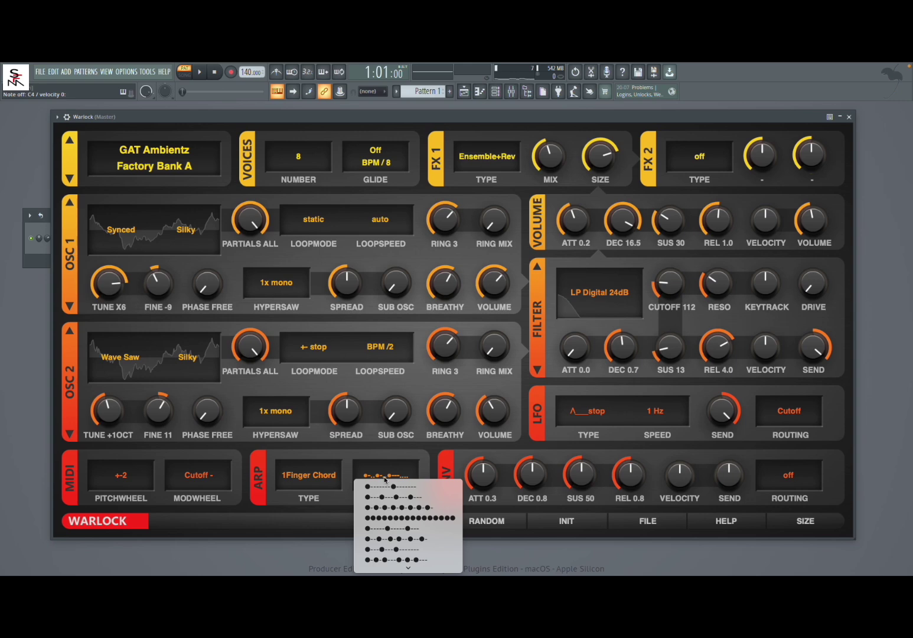
pyautogui.moveTo(411, 570)
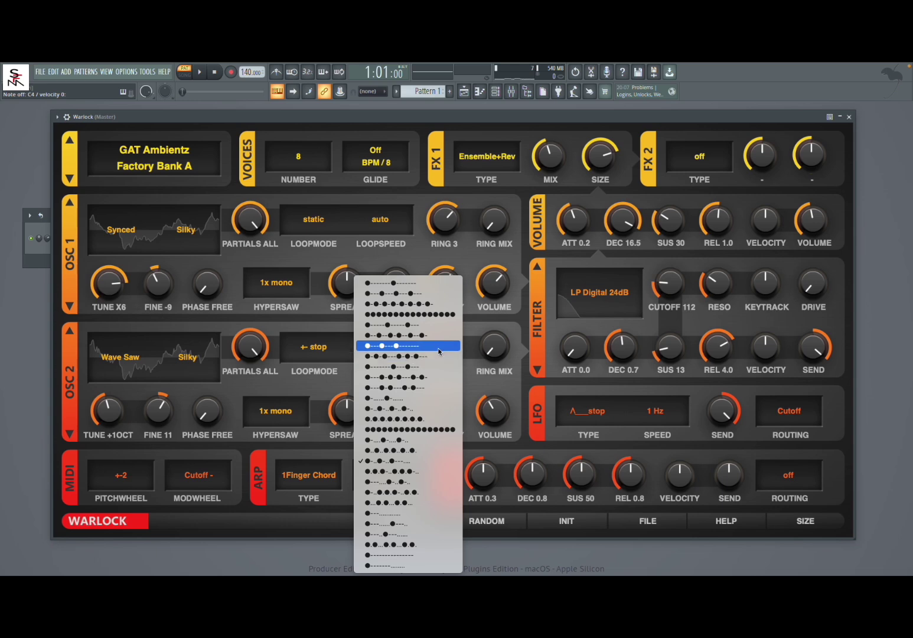
pyautogui.click(334, 387)
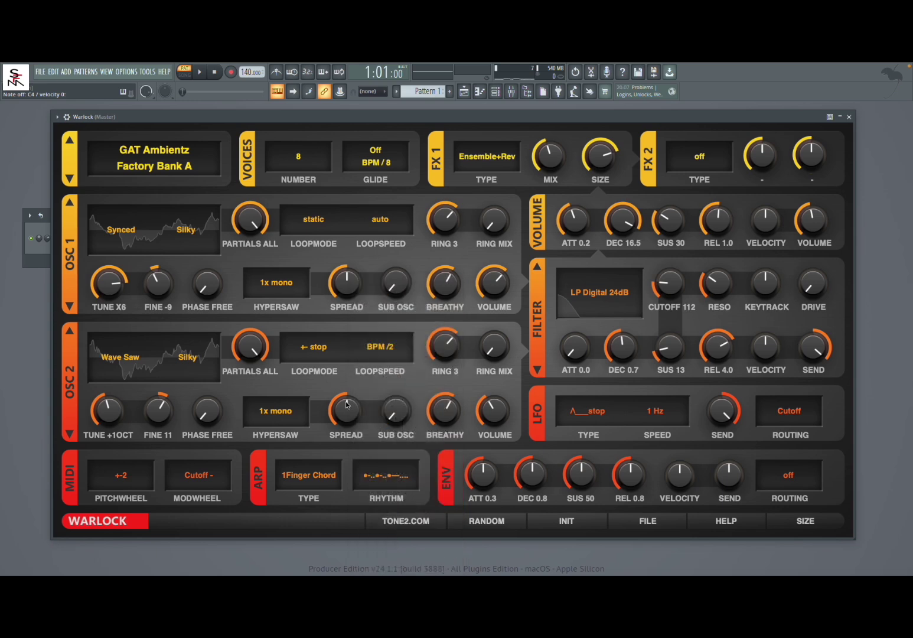
pyautogui.click(376, 474)
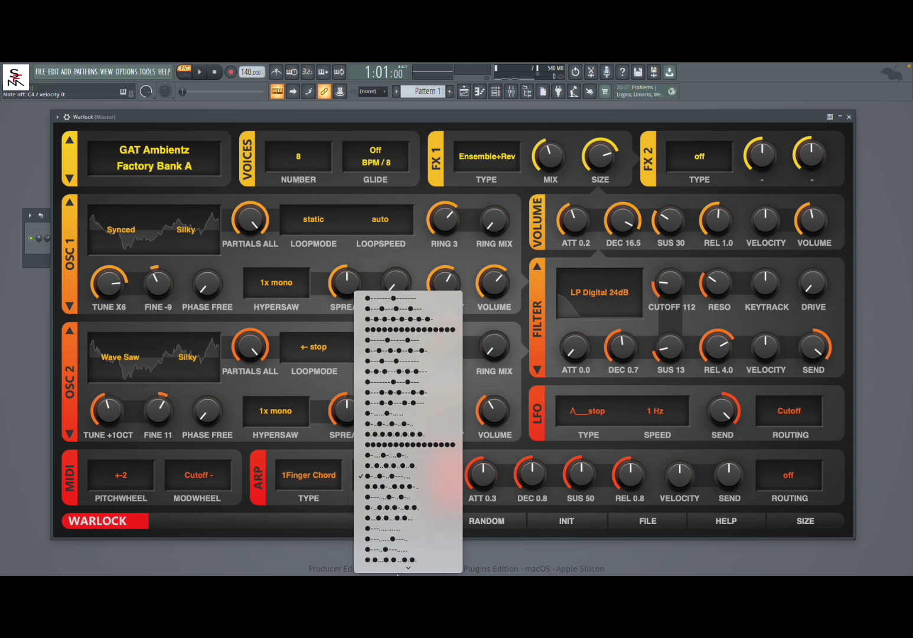
pyautogui.click(326, 449)
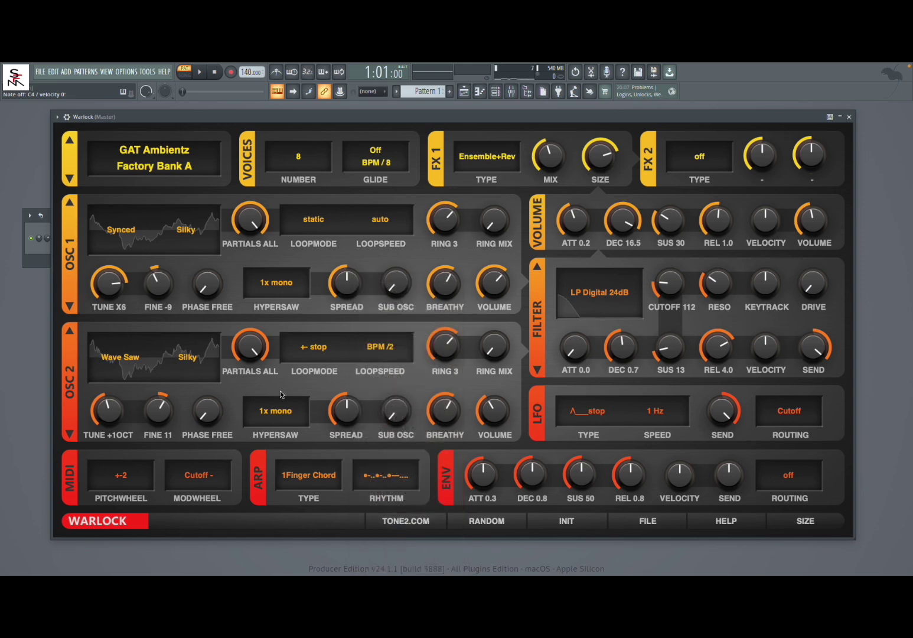
# - Advance through GAT Andromeda to GAT Auto Organ, playing both, and switch the arpeggiator rhythm to an evenly spaced four-note pattern
pyautogui.click(69, 179)
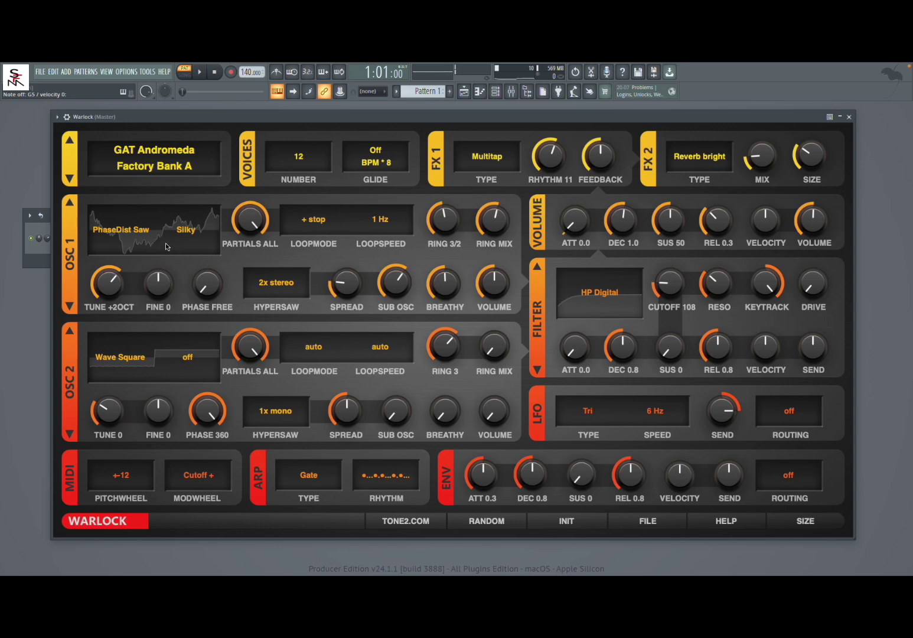
pyautogui.click(70, 178)
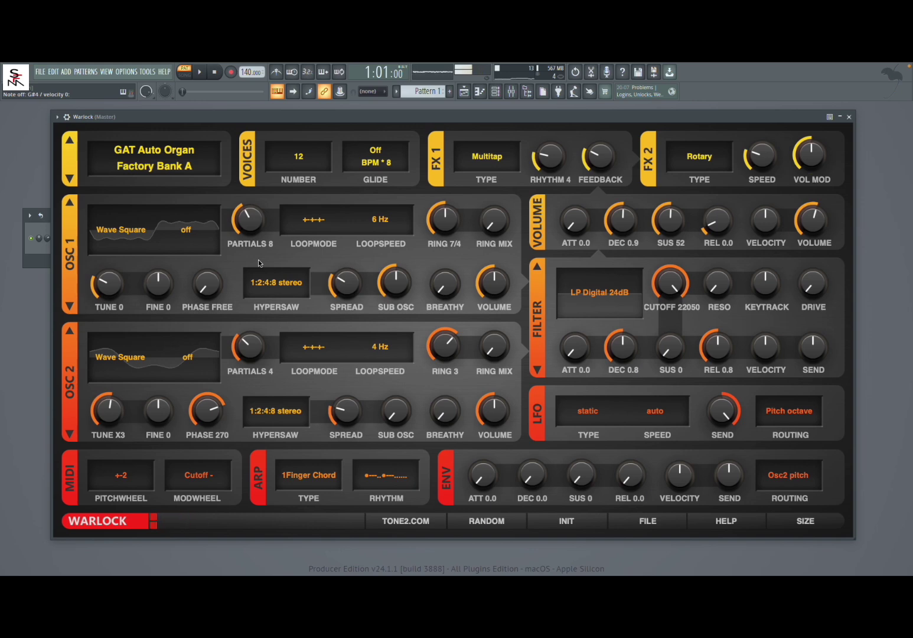
pyautogui.click(404, 485)
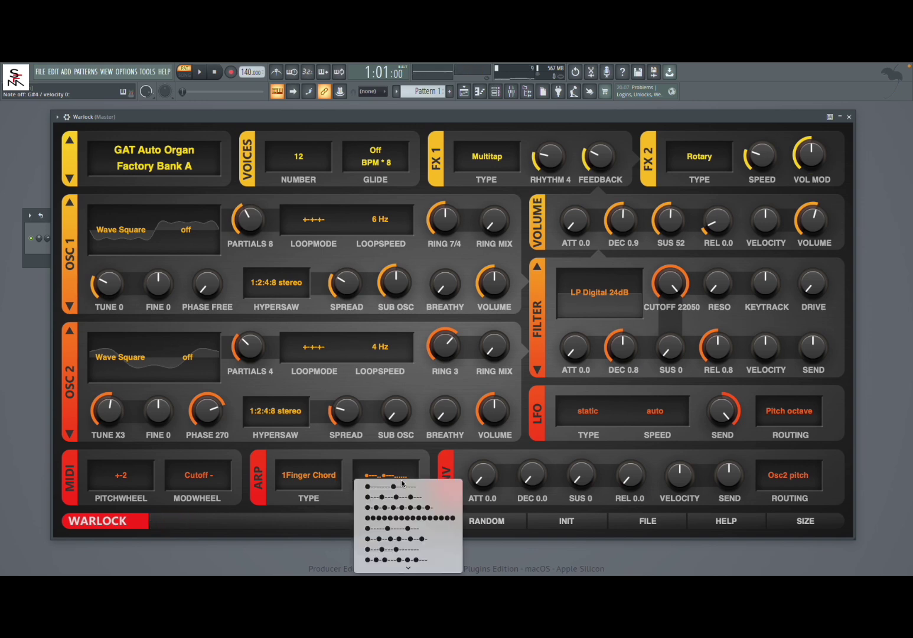
pyautogui.click(416, 477)
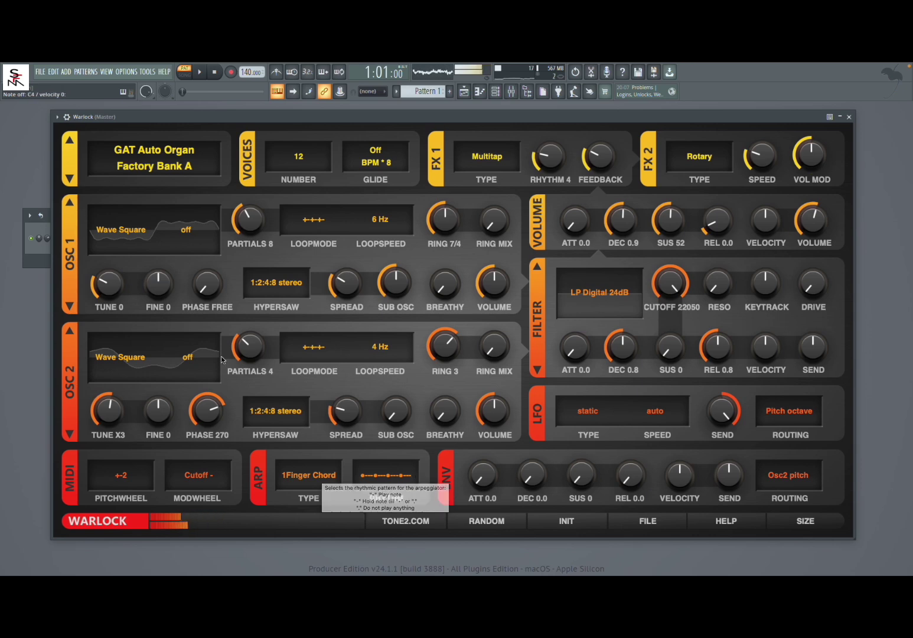
# - Load the KEY Back to the 80s patch from the factory bank and play it
pyautogui.click(152, 158)
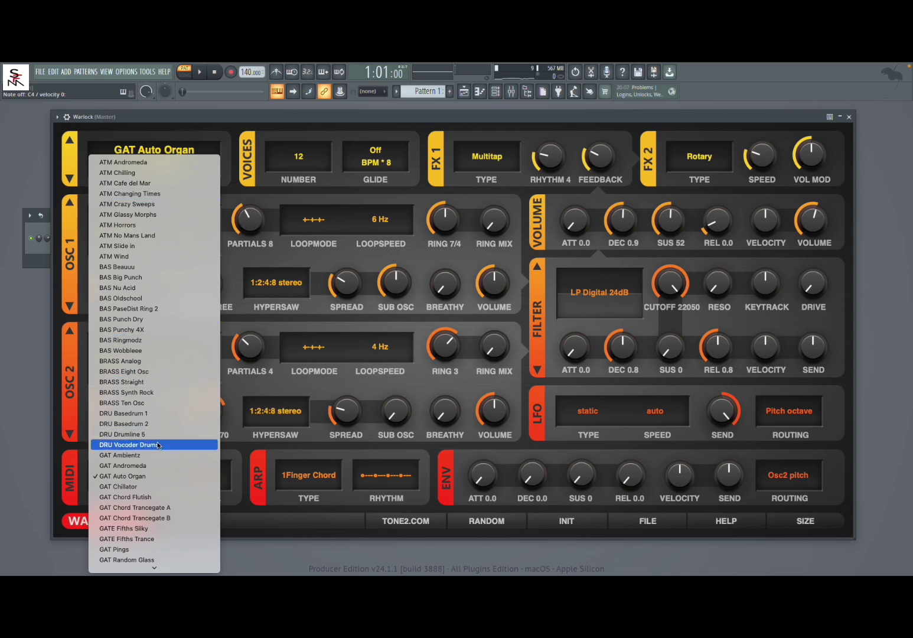
pyautogui.scroll(-5, 177, 440)
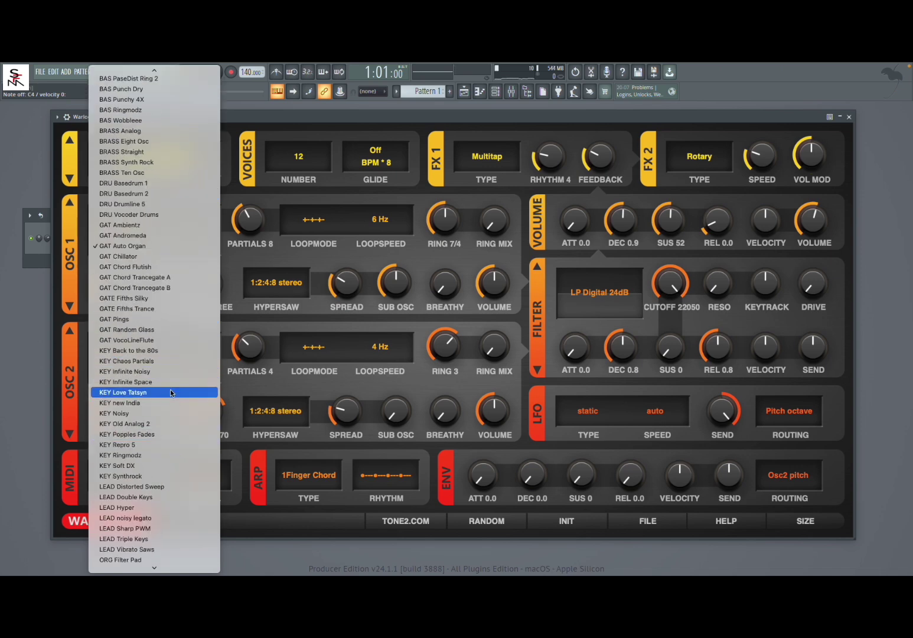
pyautogui.click(187, 349)
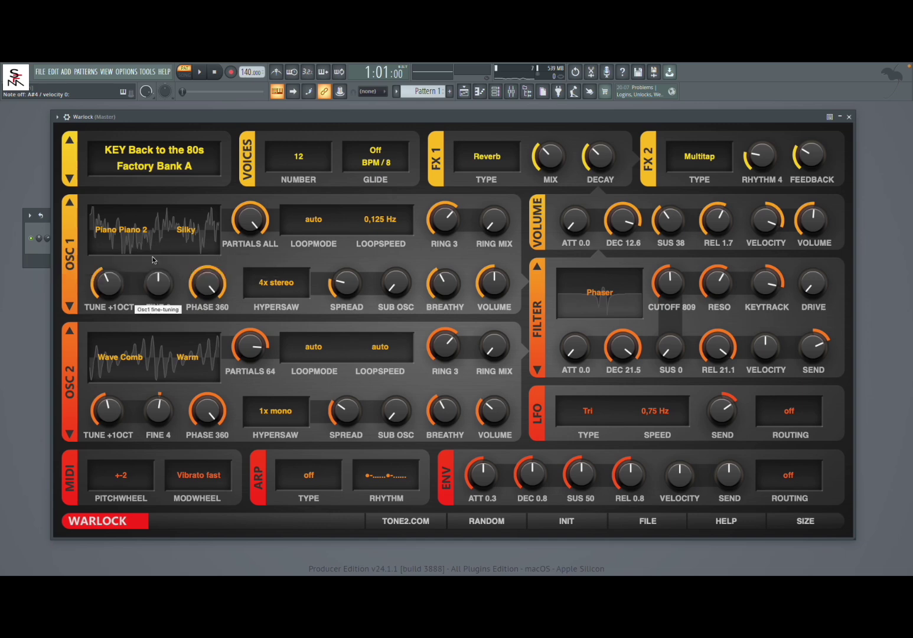
# - Examine oscillator 1's waveform choices and spectrum modifiers, keeping Piano Piano 2 and Silky
pyautogui.click(124, 231)
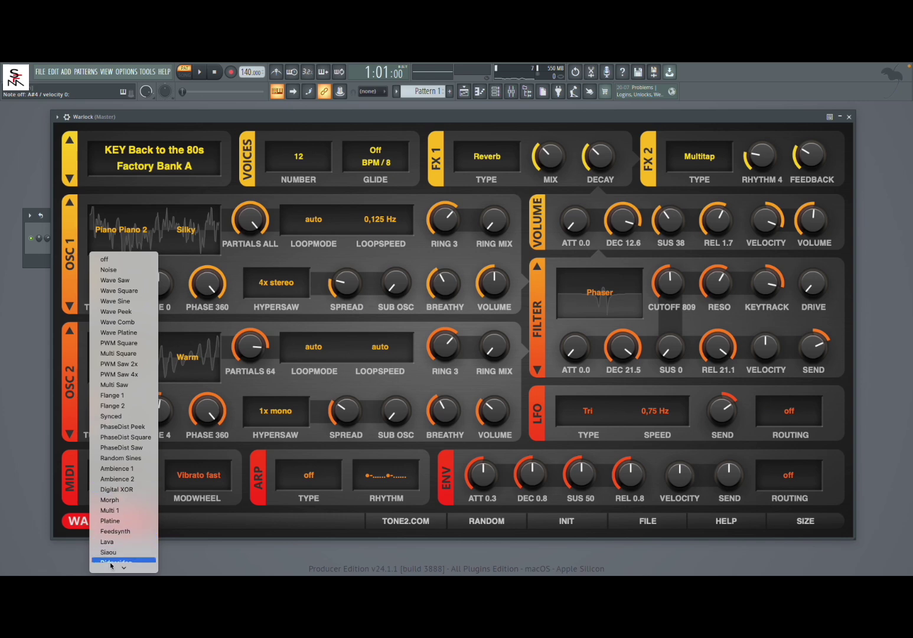
pyautogui.moveTo(113, 570)
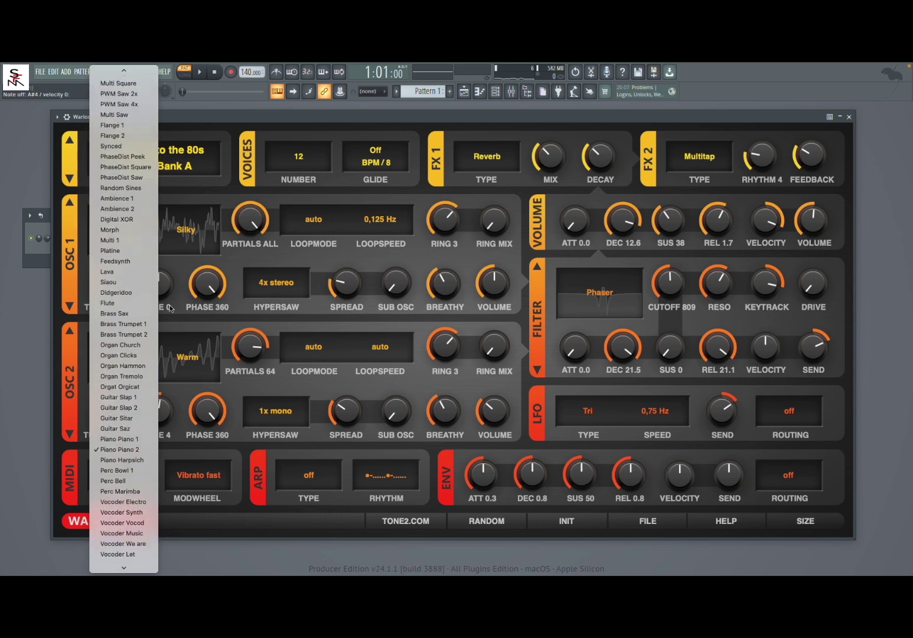
pyautogui.click(176, 264)
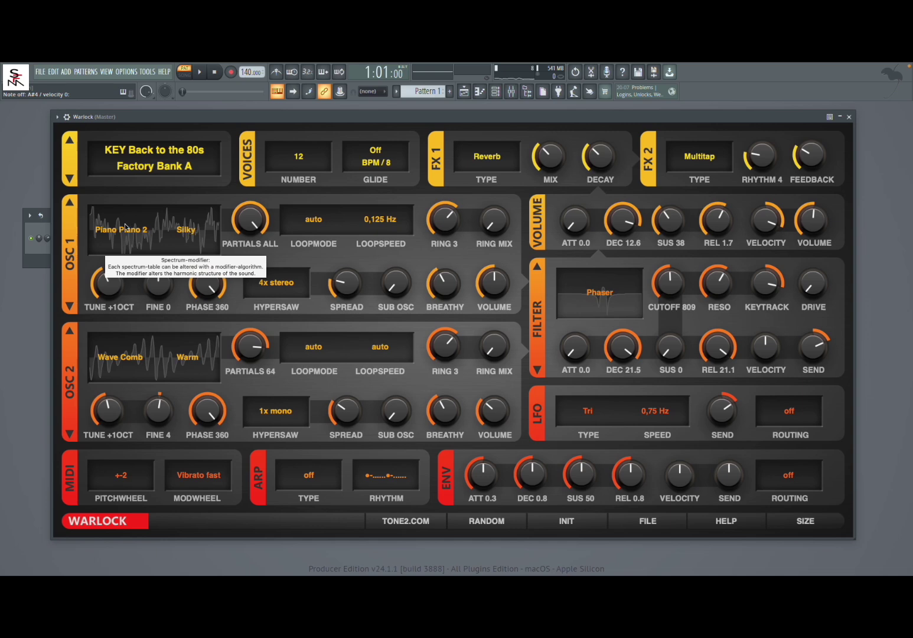
pyautogui.click(186, 233)
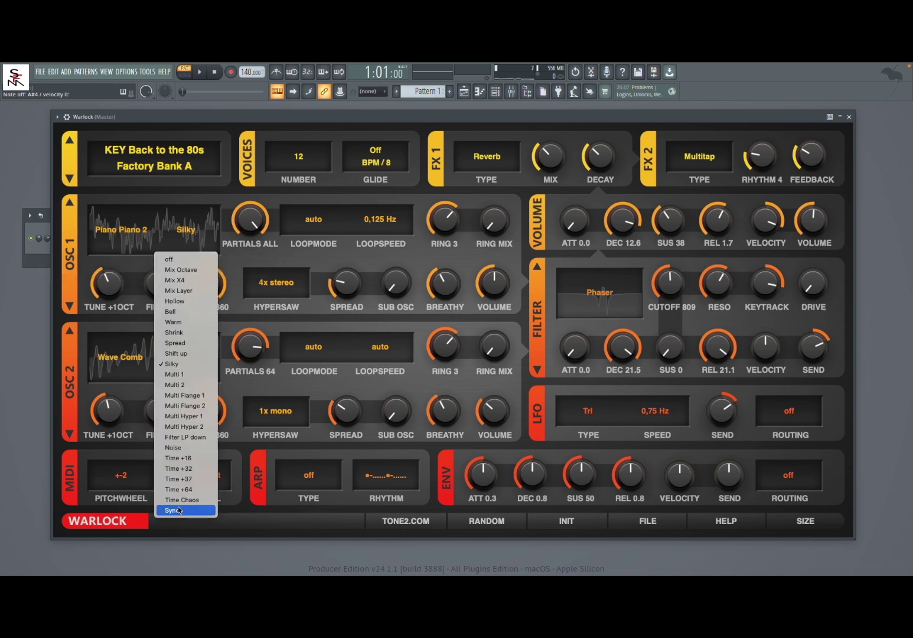
pyautogui.click(235, 261)
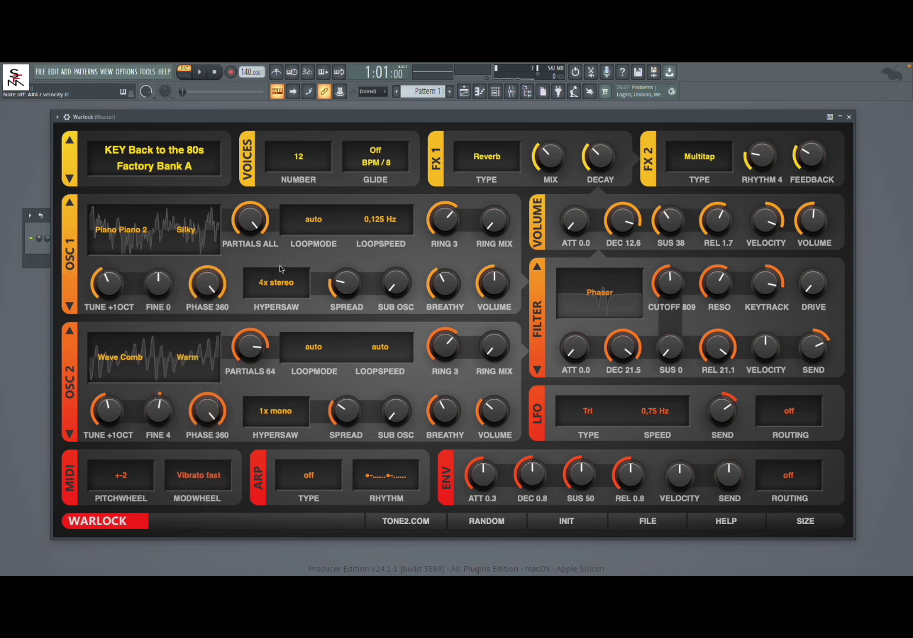
# - Examine oscillator 1's loop modes and loop speeds, keeping auto and 0,125 Hz
pyautogui.click(319, 220)
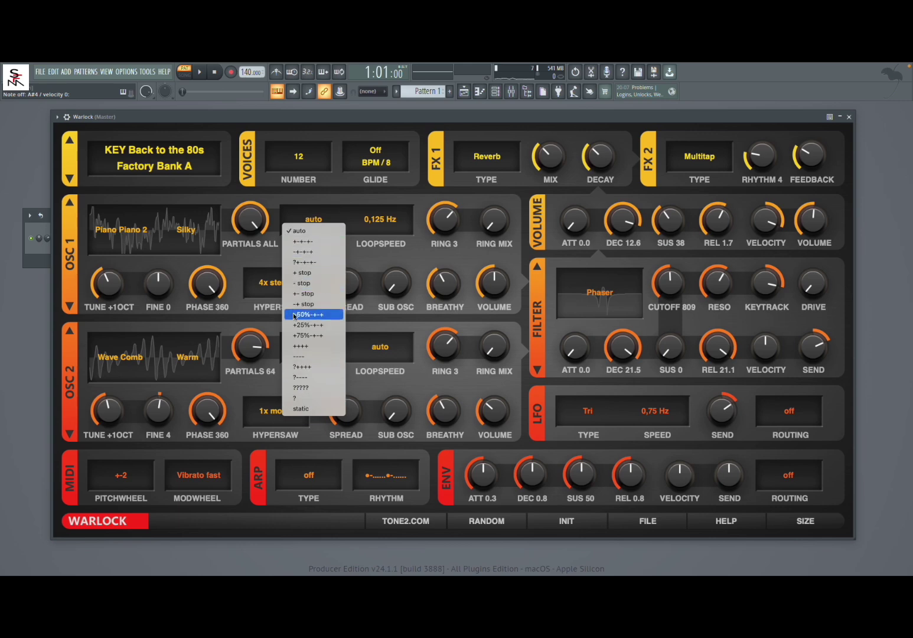
pyautogui.click(261, 244)
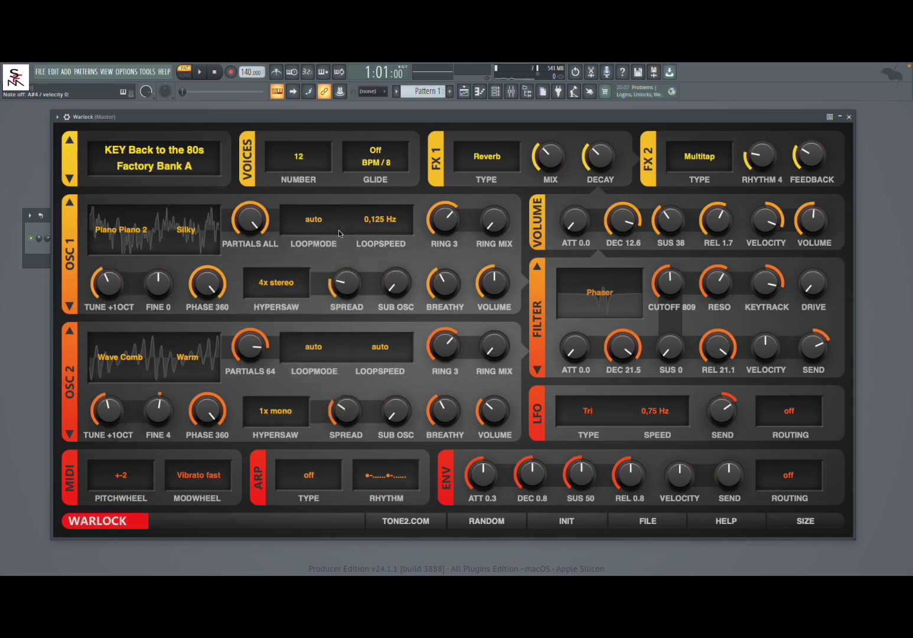
pyautogui.click(376, 221)
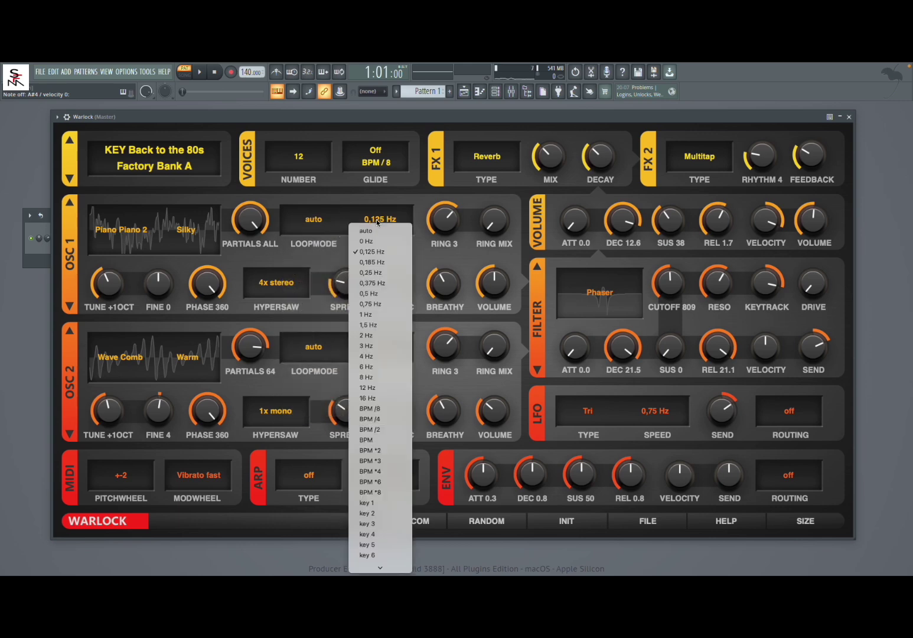
pyautogui.click(341, 260)
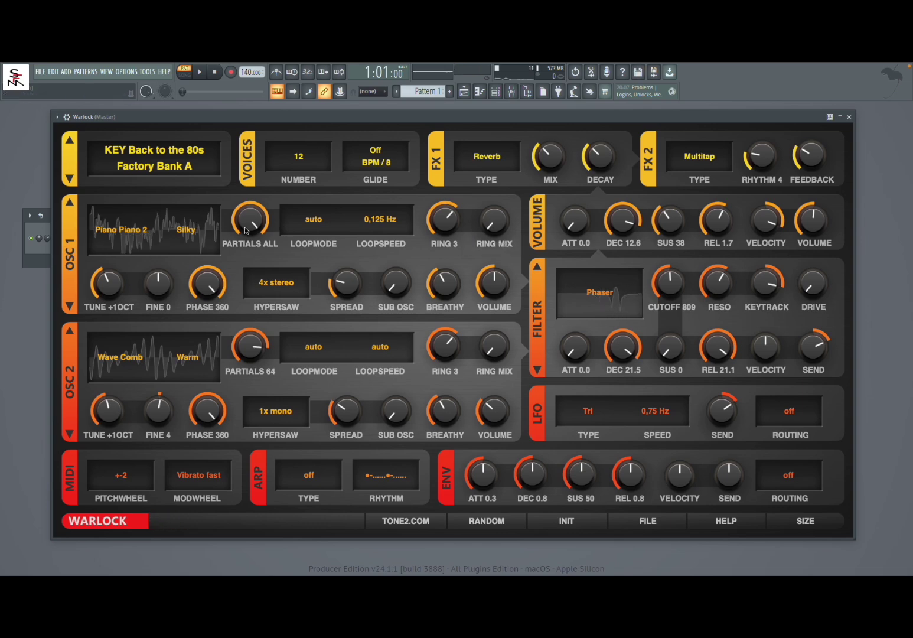
# - Advance to the KEY Chaos Partials patch, play it and review the available filter types, keeping LP Butter
pyautogui.click(70, 179)
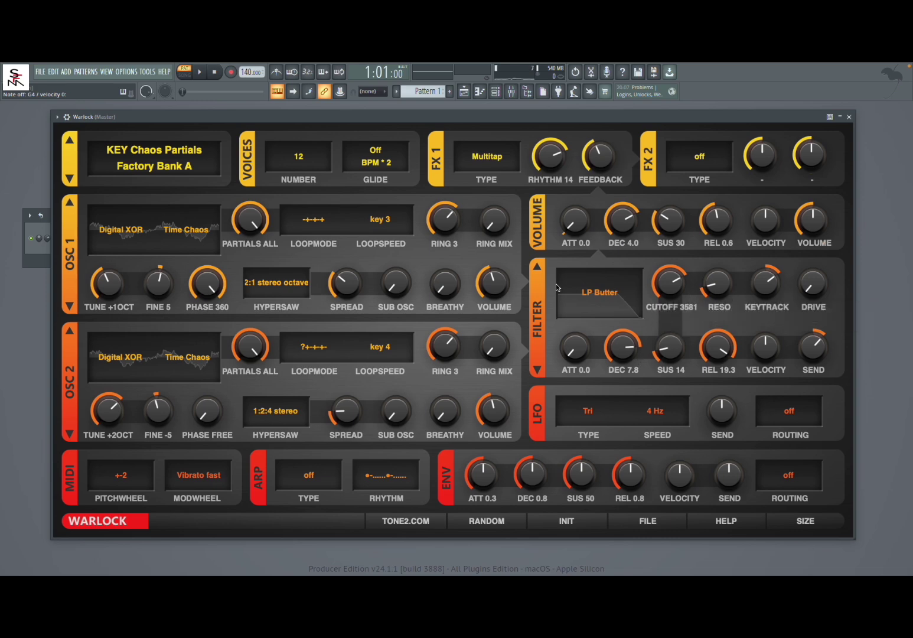
pyautogui.click(592, 295)
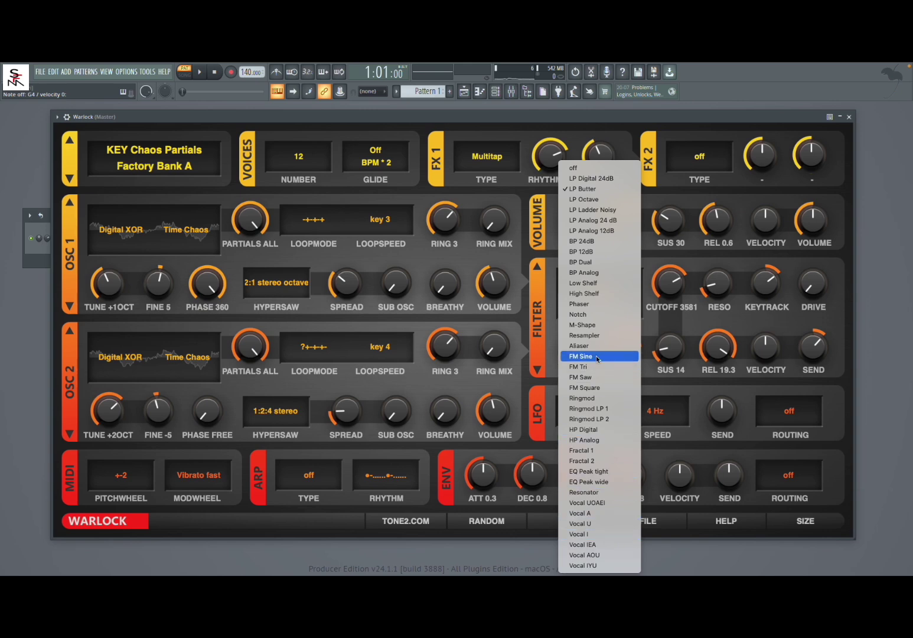
pyautogui.click(677, 314)
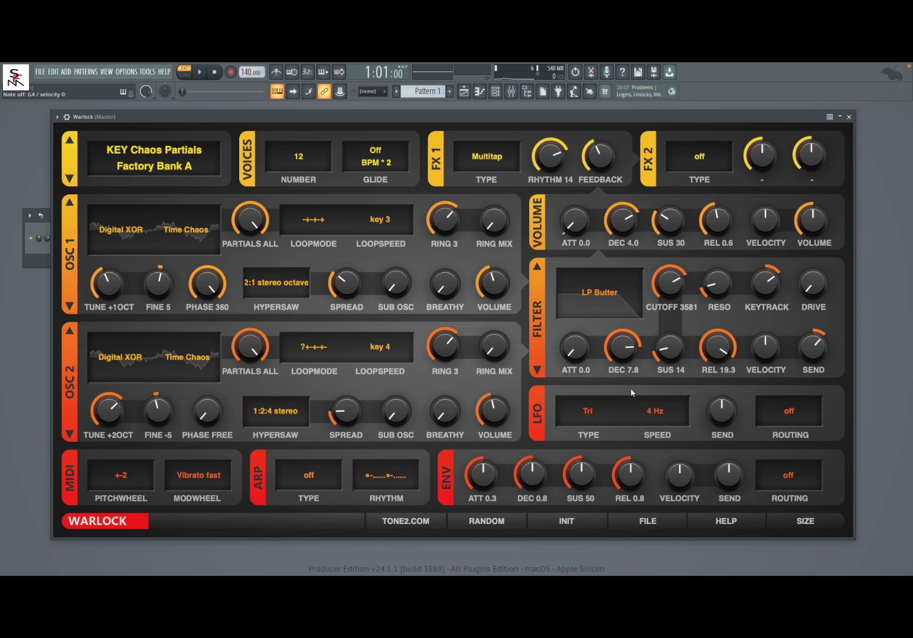
# - Examine the LFO's waveform types, speeds, send amount and routing targets, keeping Tri, 4 Hz and routing off
pyautogui.click(588, 413)
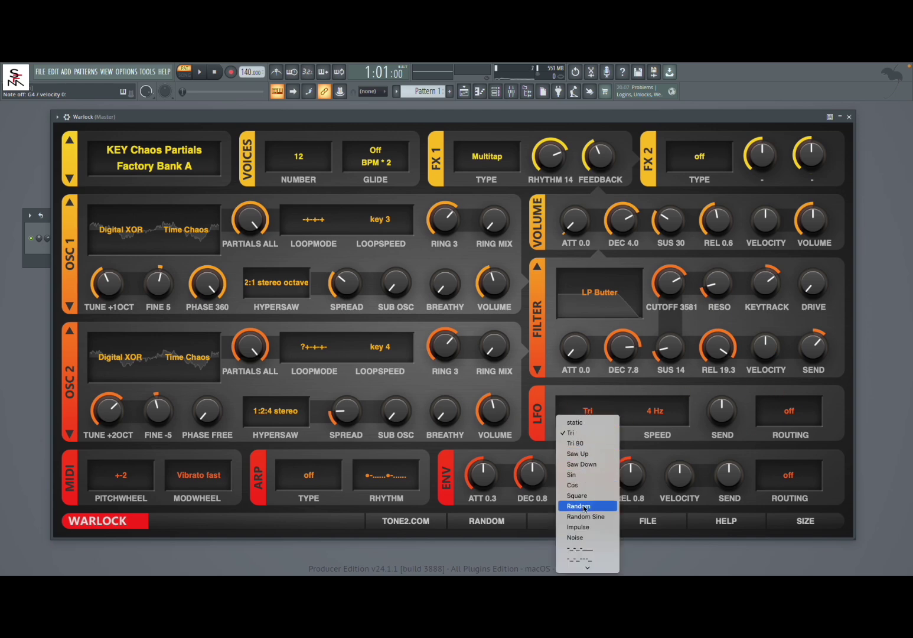
pyautogui.moveTo(587, 569)
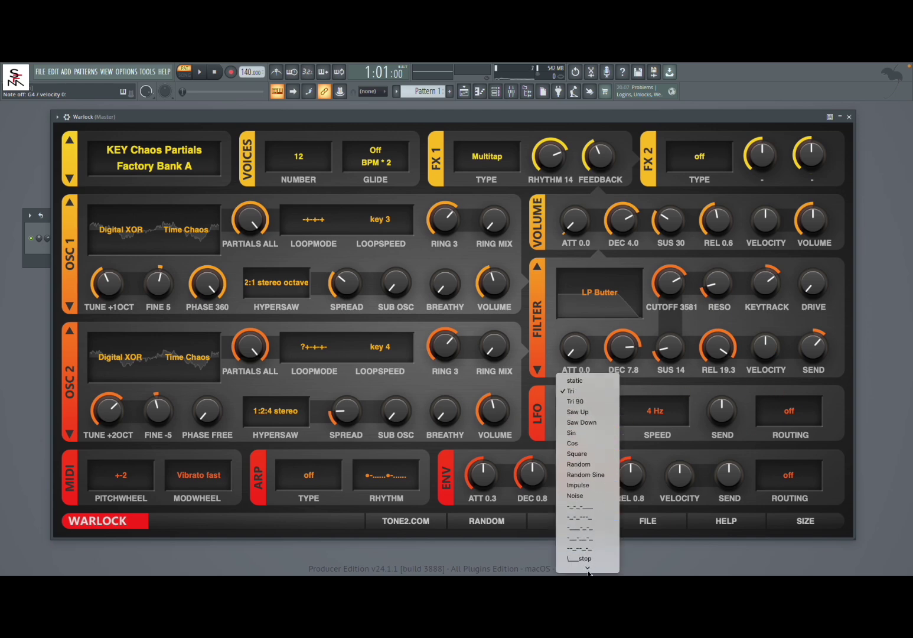
pyautogui.click(646, 442)
pyautogui.click(656, 417)
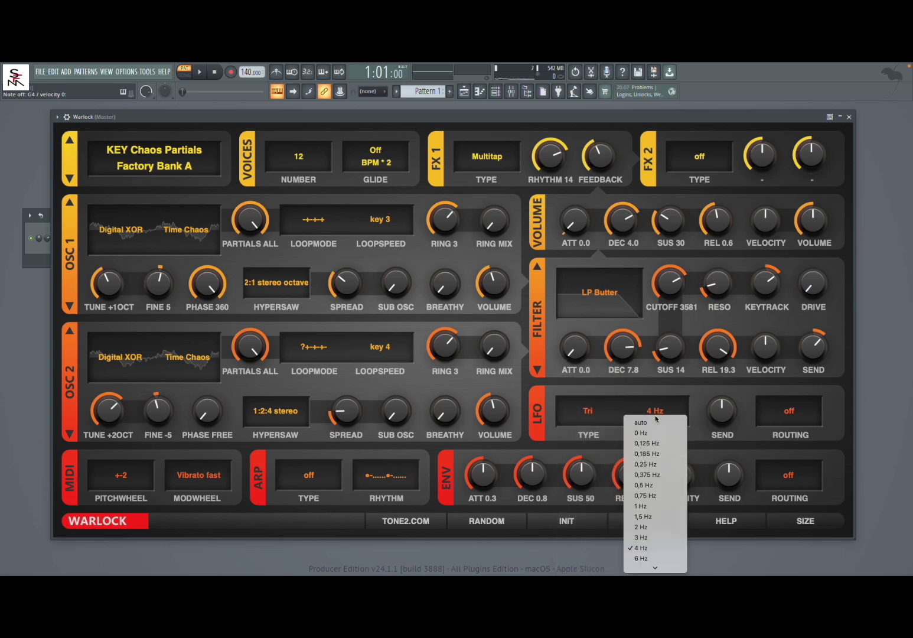
pyautogui.click(699, 407)
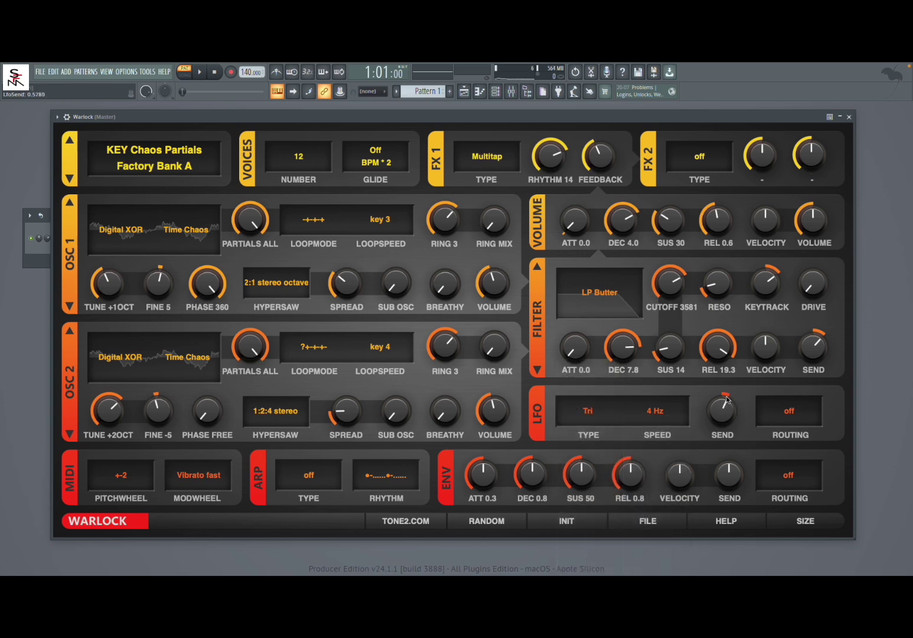
pyautogui.click(796, 413)
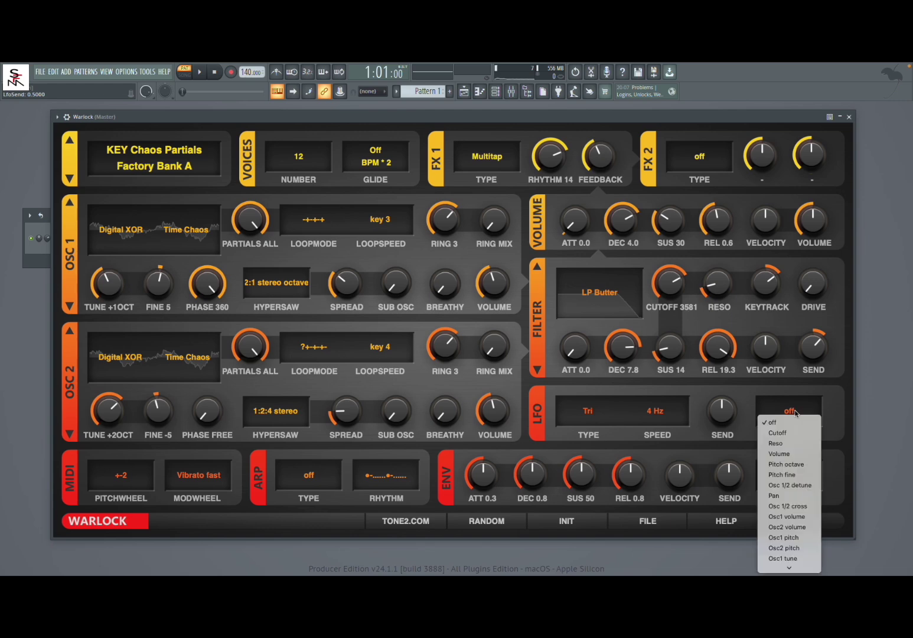
pyautogui.moveTo(790, 568)
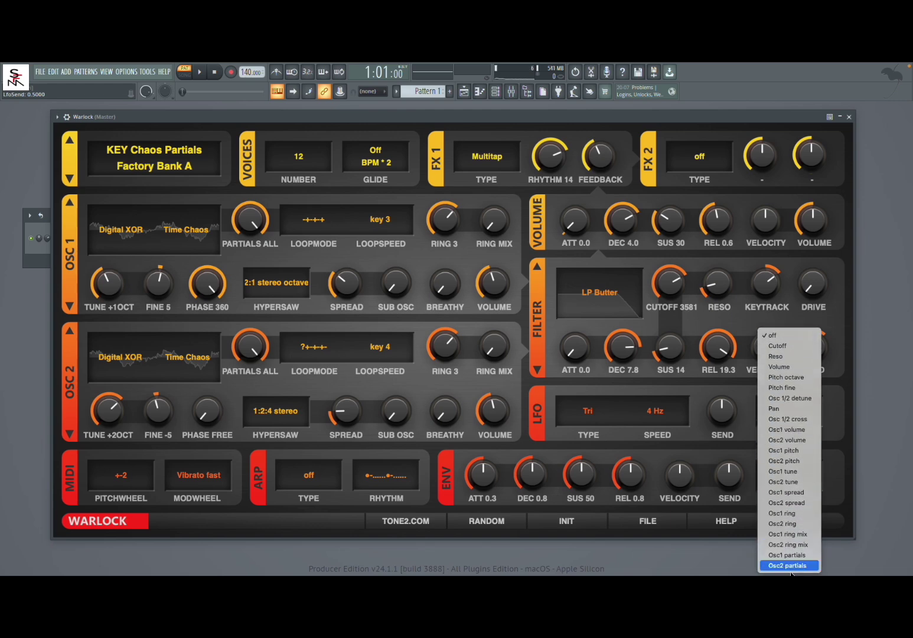
pyautogui.click(702, 393)
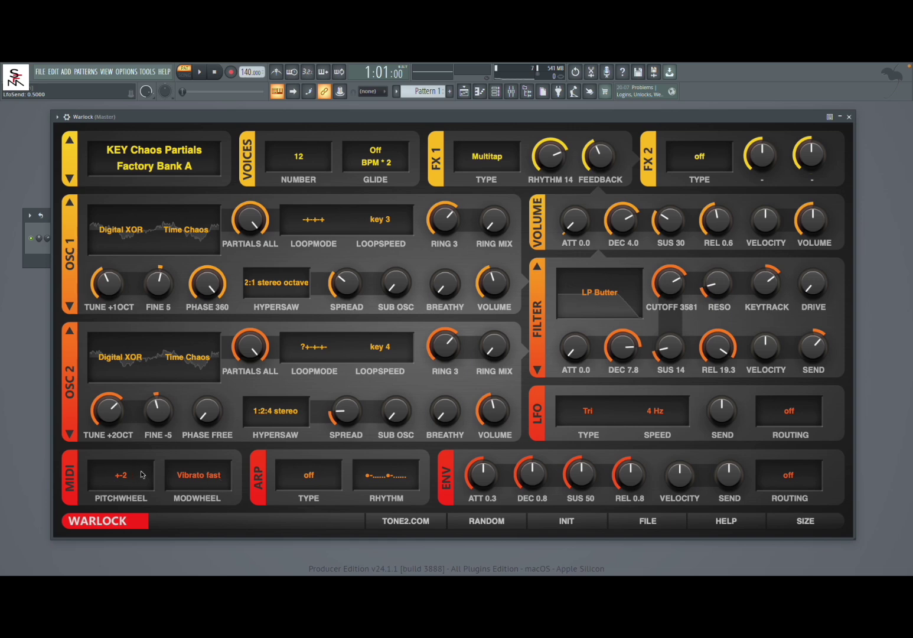
# - Examine the mod wheel assignments and the envelope's routing targets, keeping Vibrato fast and routing off
pyautogui.click(190, 476)
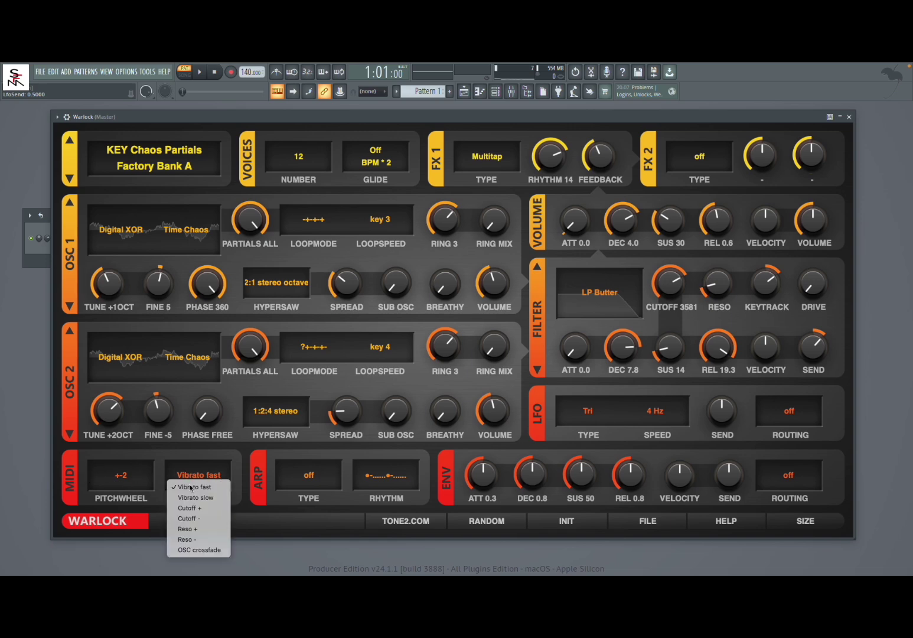
pyautogui.click(244, 461)
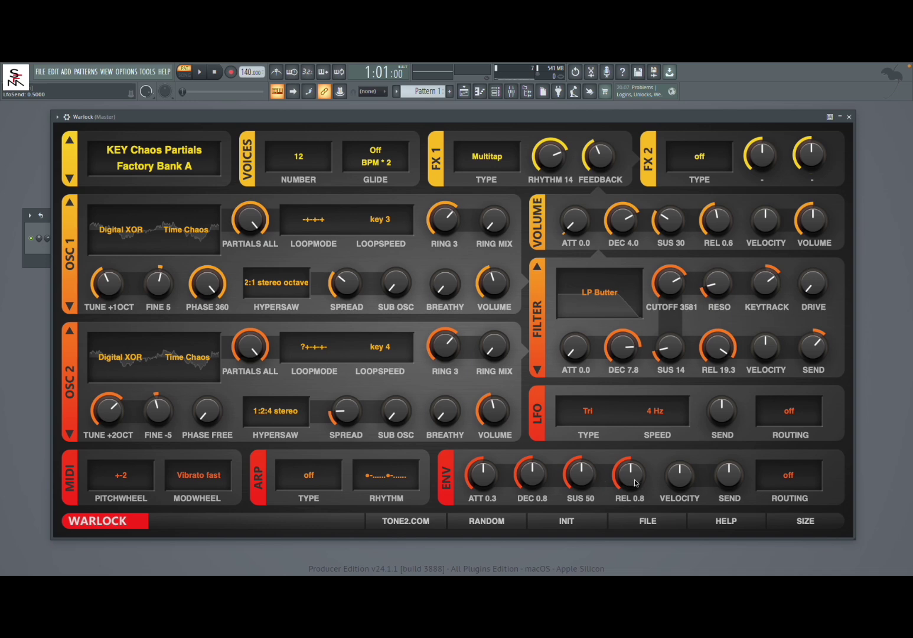
pyautogui.click(793, 482)
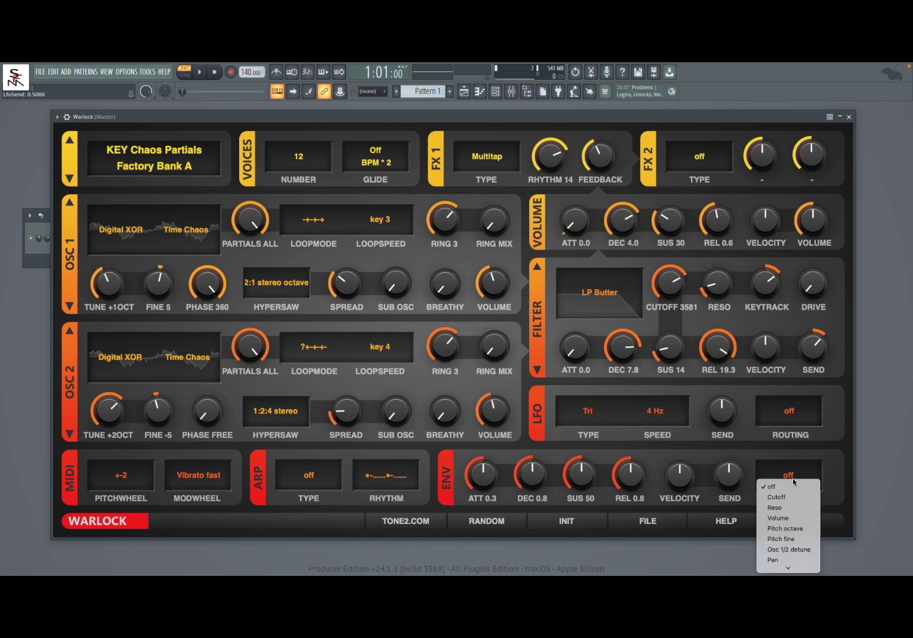
pyautogui.click(749, 467)
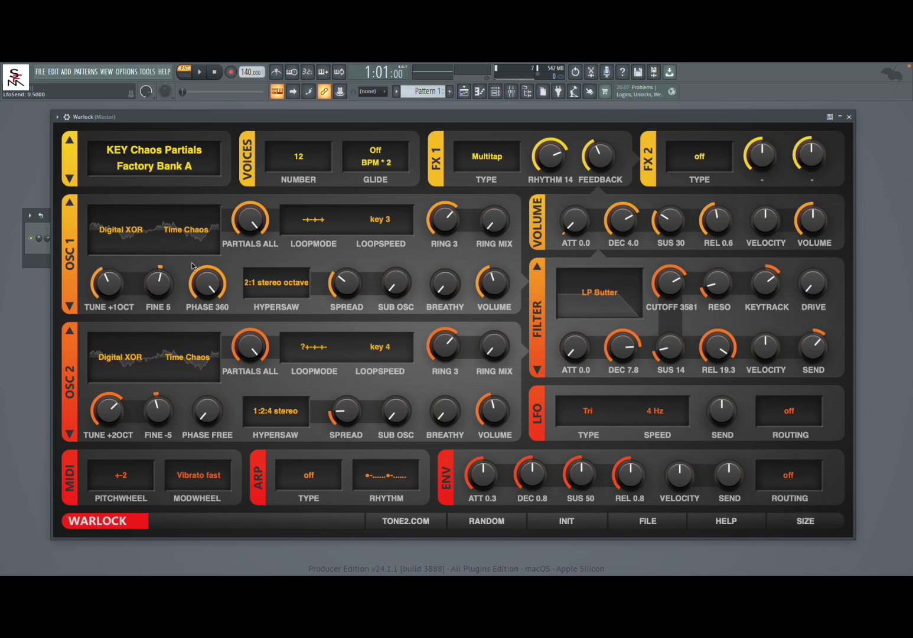
# - Load the LEAD Distorted Sweep patch from Factory Bank A and play it
pyautogui.click(138, 155)
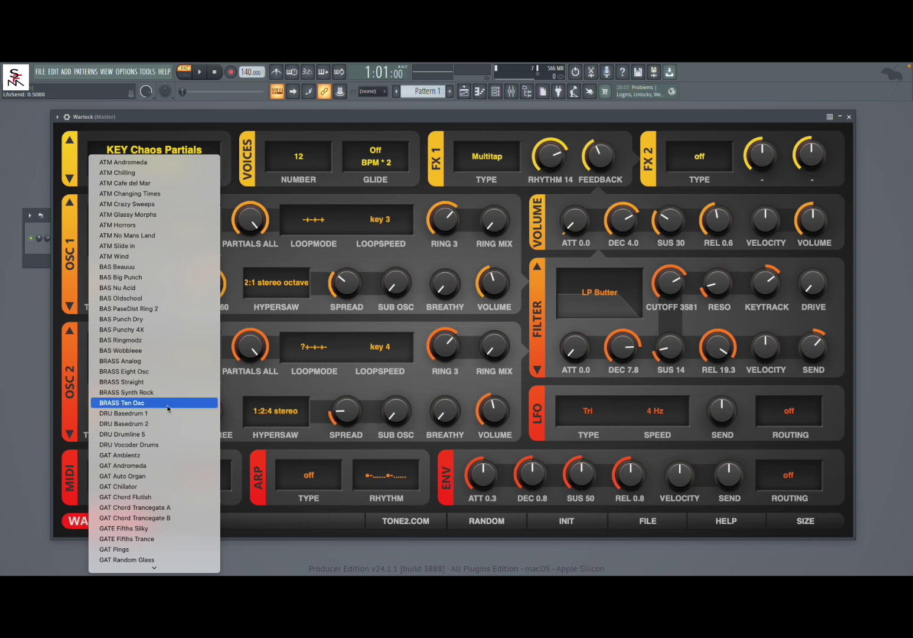
pyautogui.moveTo(167, 566)
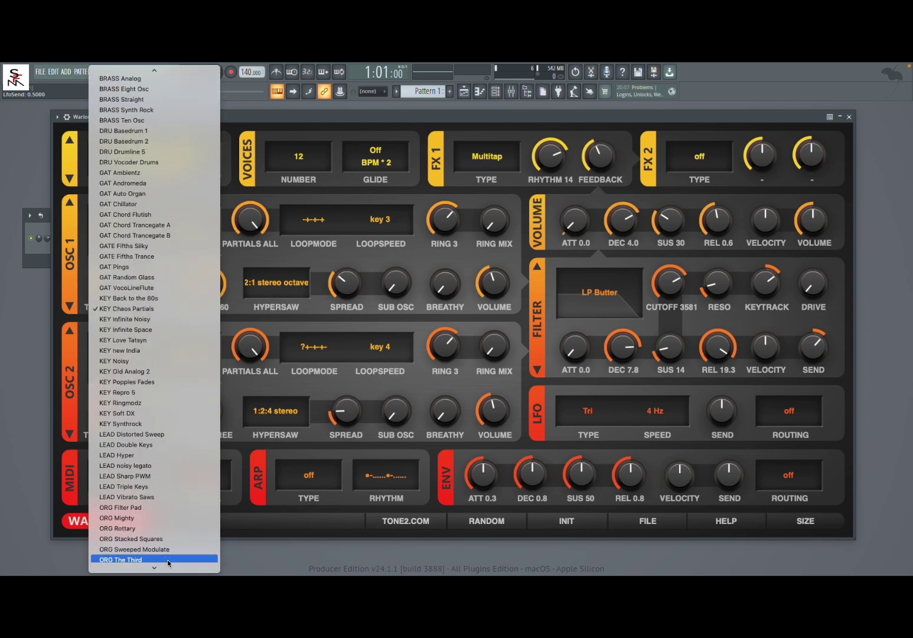
pyautogui.click(156, 435)
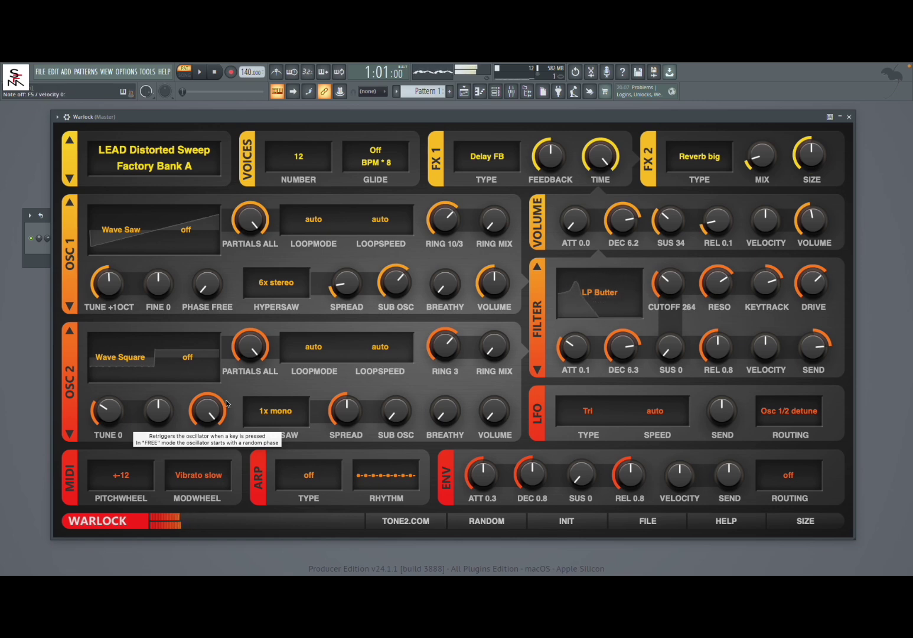
# - Advance through the LEAD Double Keys, LEAD Hyper, LEAD noisy legato and LEAD Sharp PWM patches, auditioning each
pyautogui.click(68, 180)
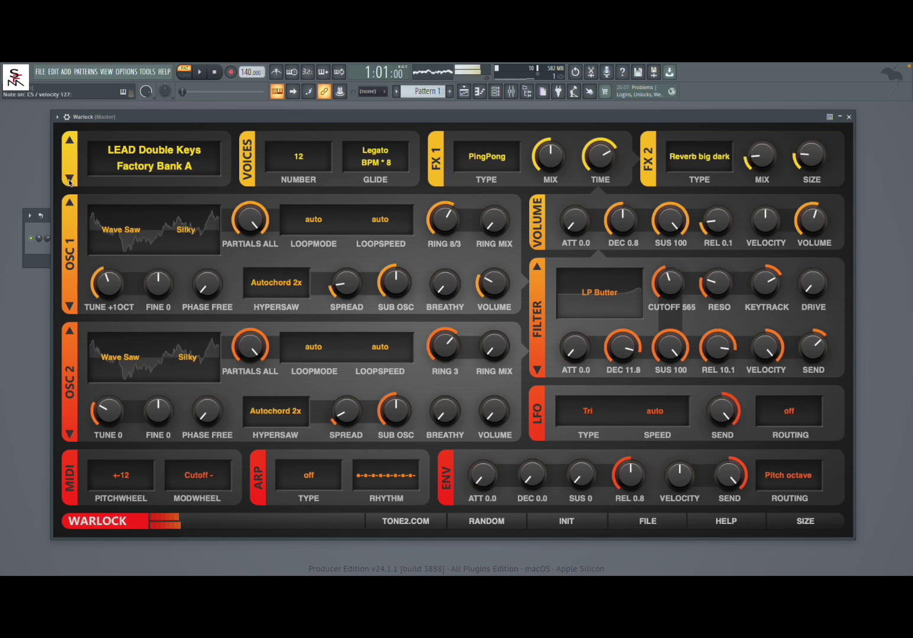
pyautogui.click(71, 181)
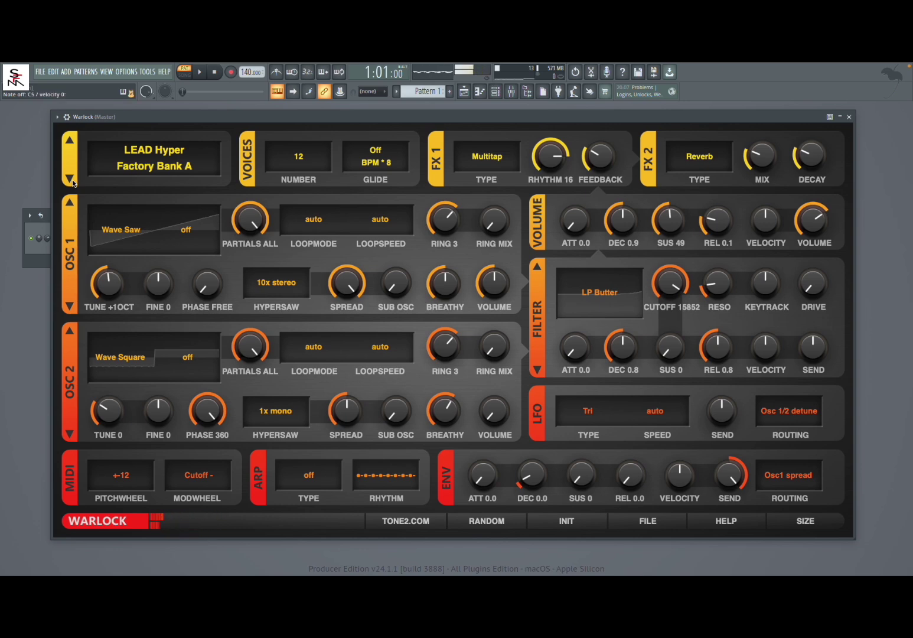
pyautogui.click(70, 180)
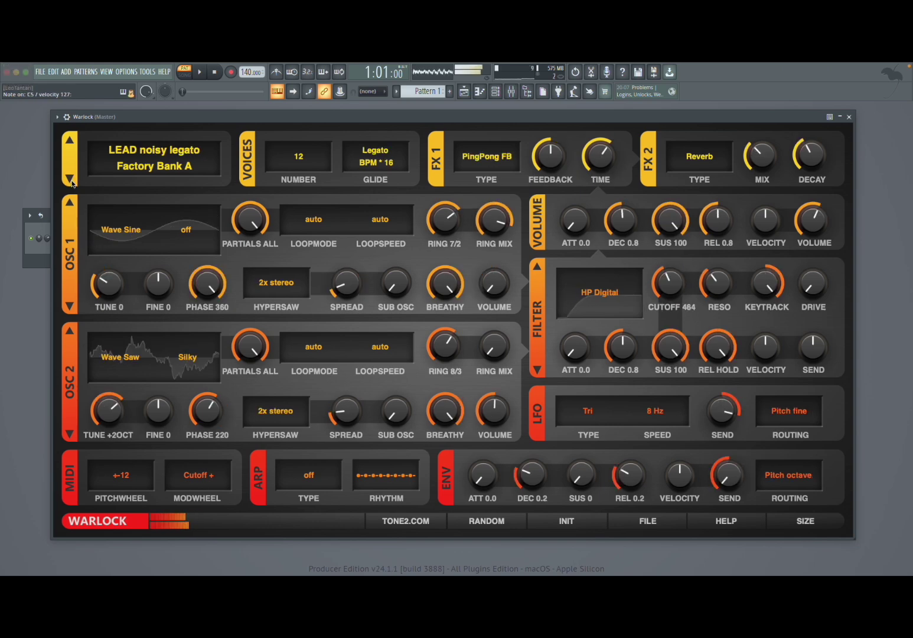
pyautogui.click(71, 181)
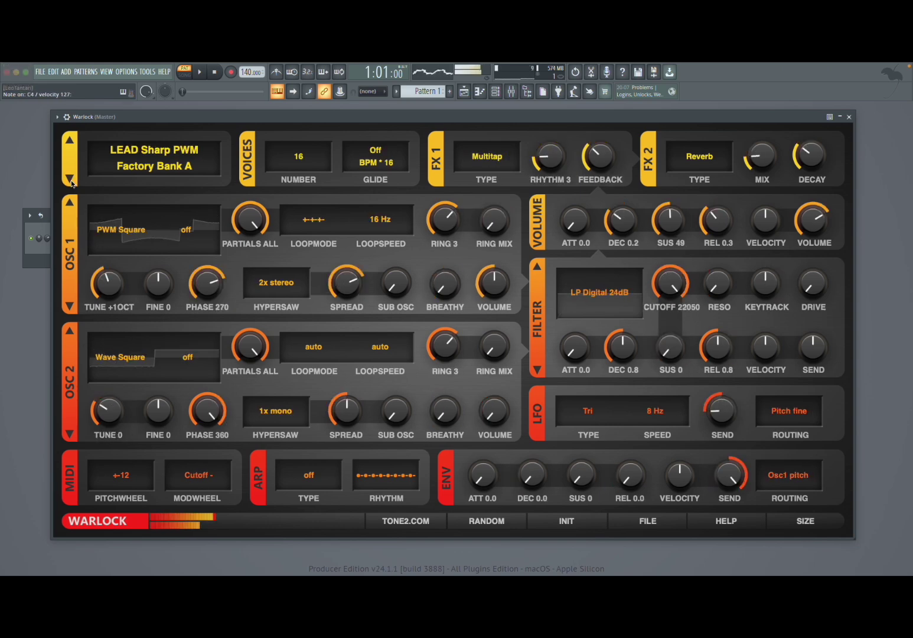
# - Load the KEY Old Analog 2 patch from the factory bank and play it
pyautogui.click(180, 224)
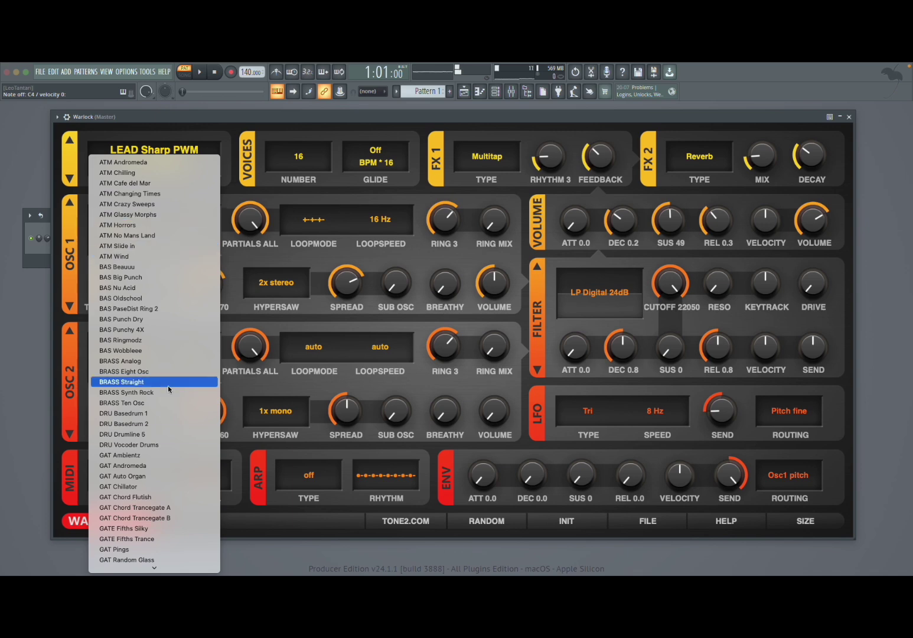
pyautogui.moveTo(155, 569)
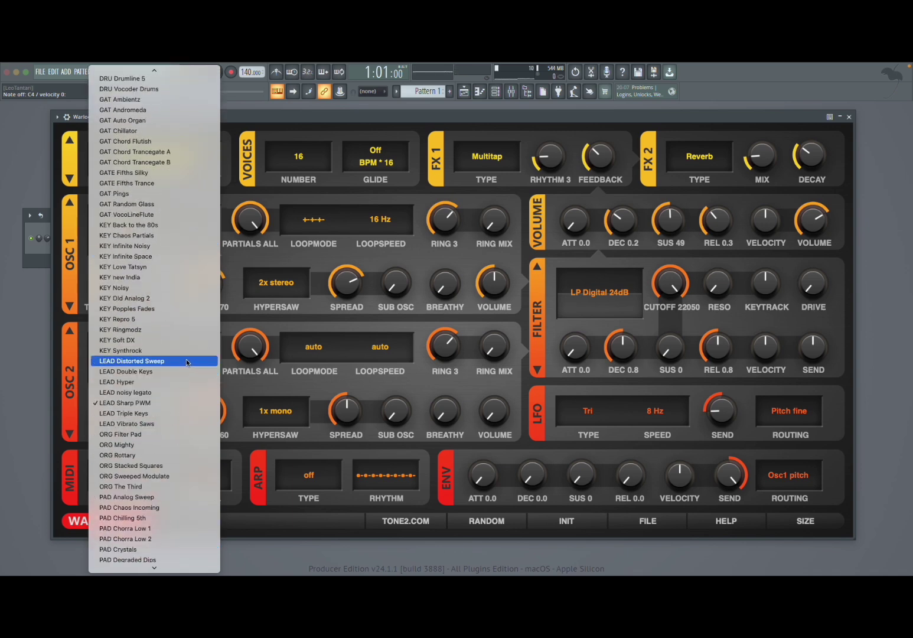
pyautogui.click(177, 299)
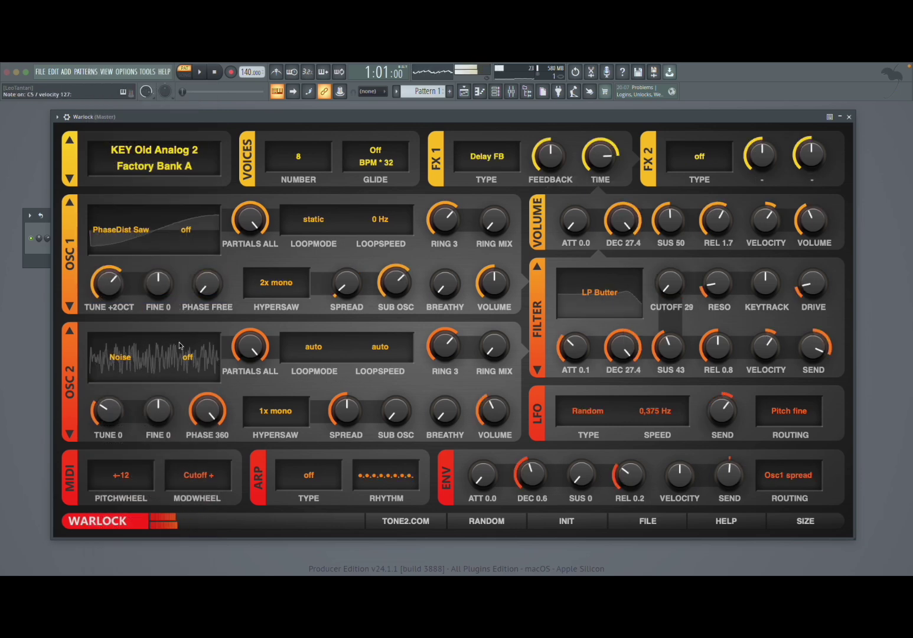
# - Set the arpeggiator type to Up 1 octave, play the patch and review the other arpeggiator types
pyautogui.click(296, 471)
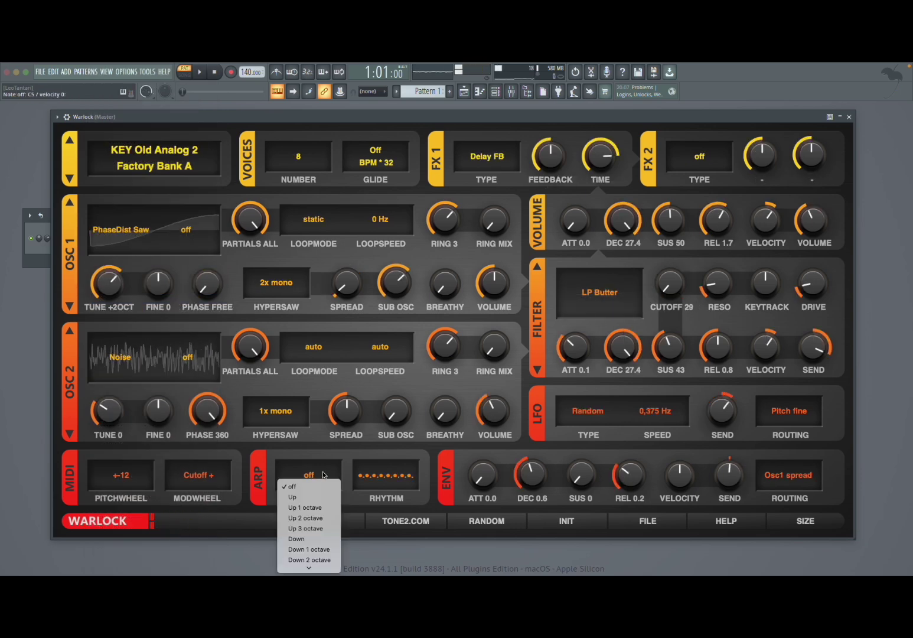
pyautogui.click(310, 509)
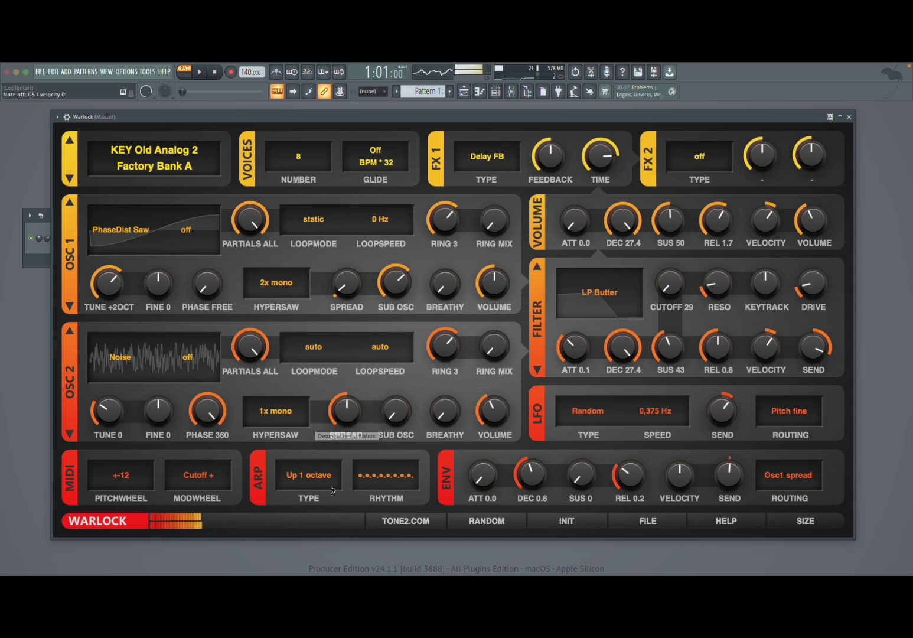
pyautogui.click(313, 477)
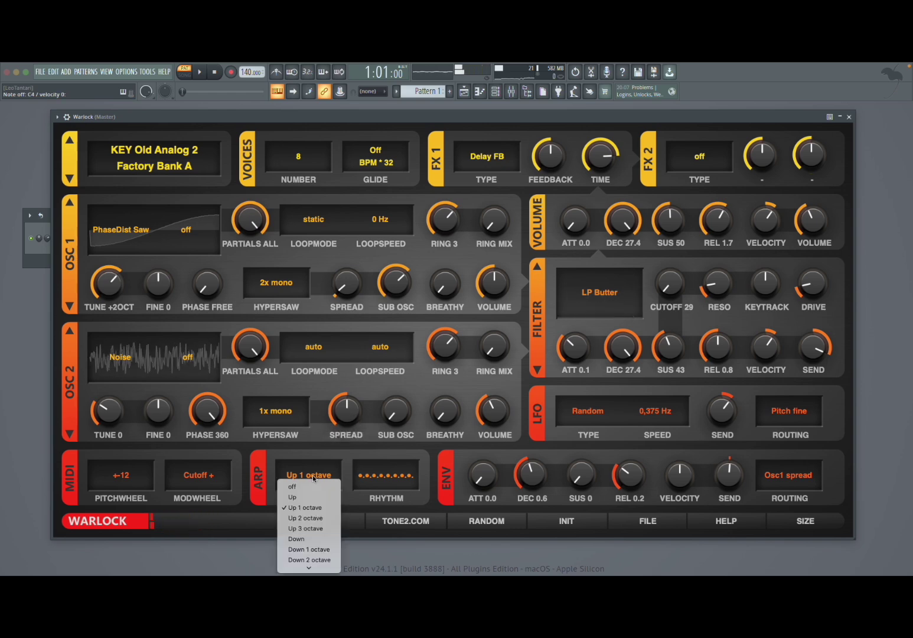
pyautogui.scroll(-5, 309, 550)
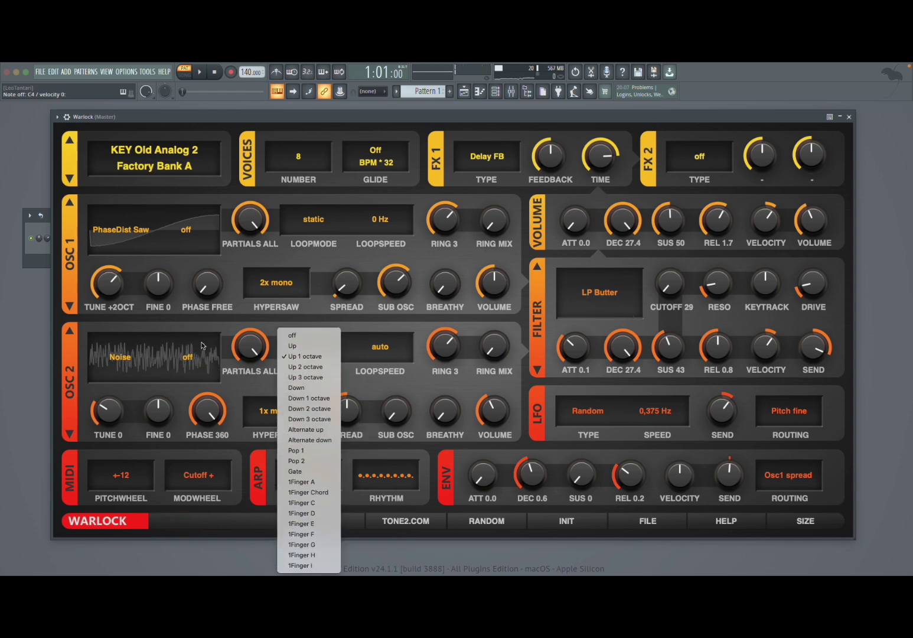
pyautogui.click(164, 187)
# - Load the PAD Analog Sweep patch and play several notes to hear its filter sweep
pyautogui.click(165, 155)
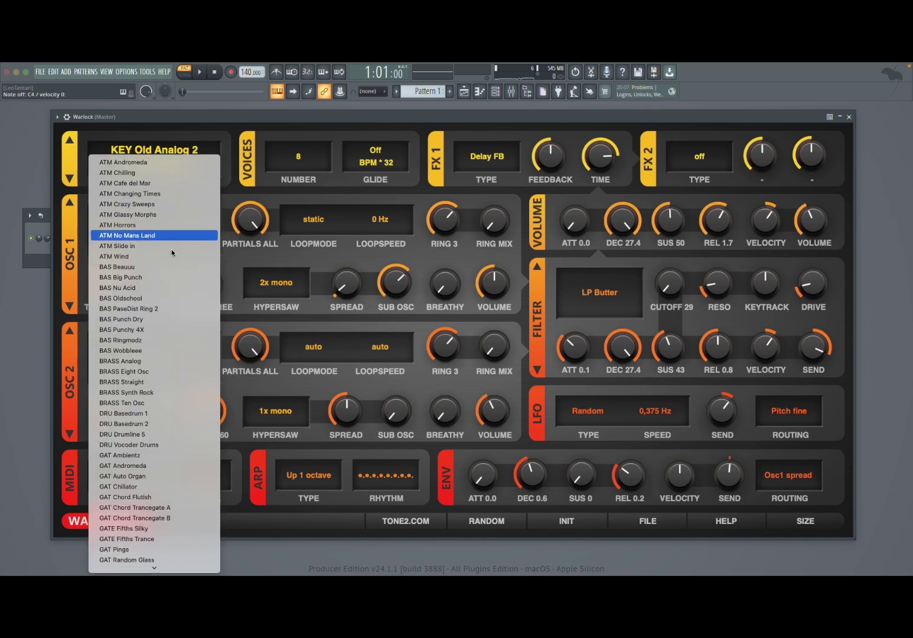
pyautogui.scroll(-15, 177, 296)
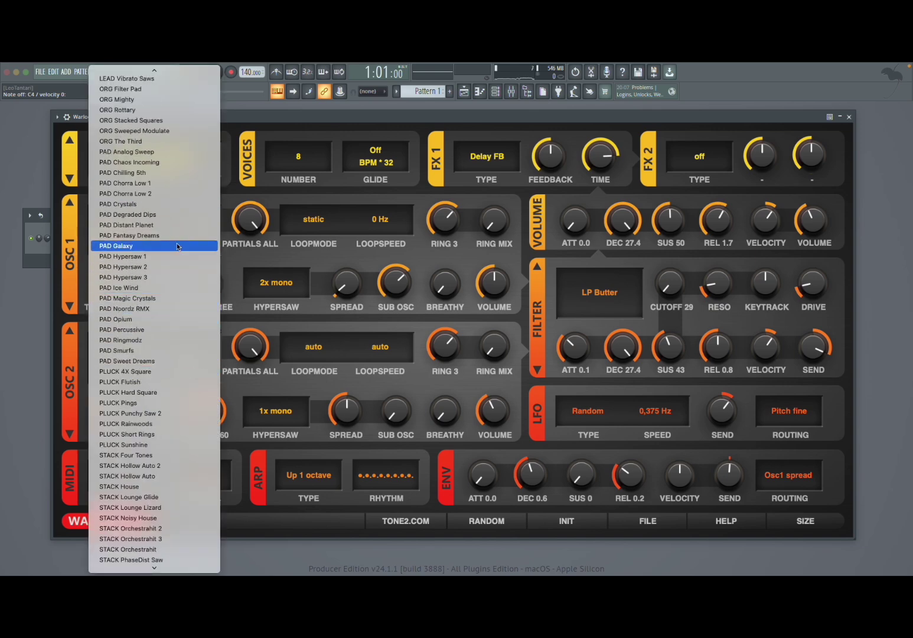
pyautogui.click(176, 152)
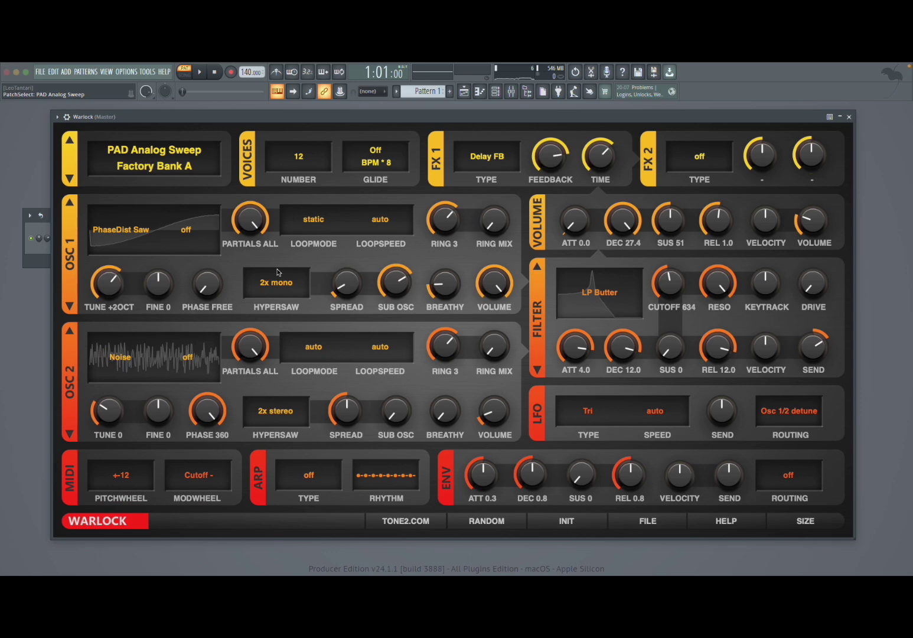
pyautogui.press('z')
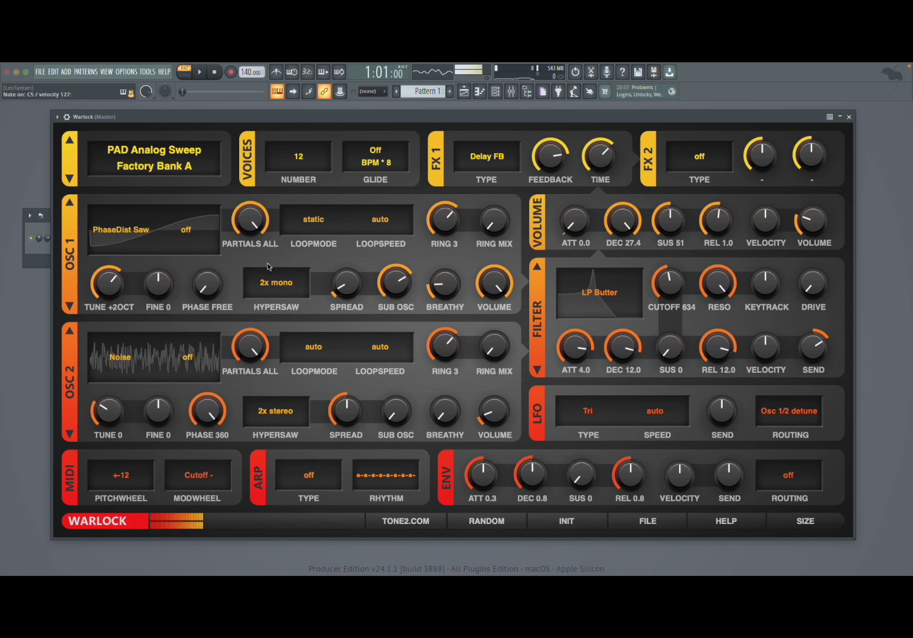
pyautogui.press('b')
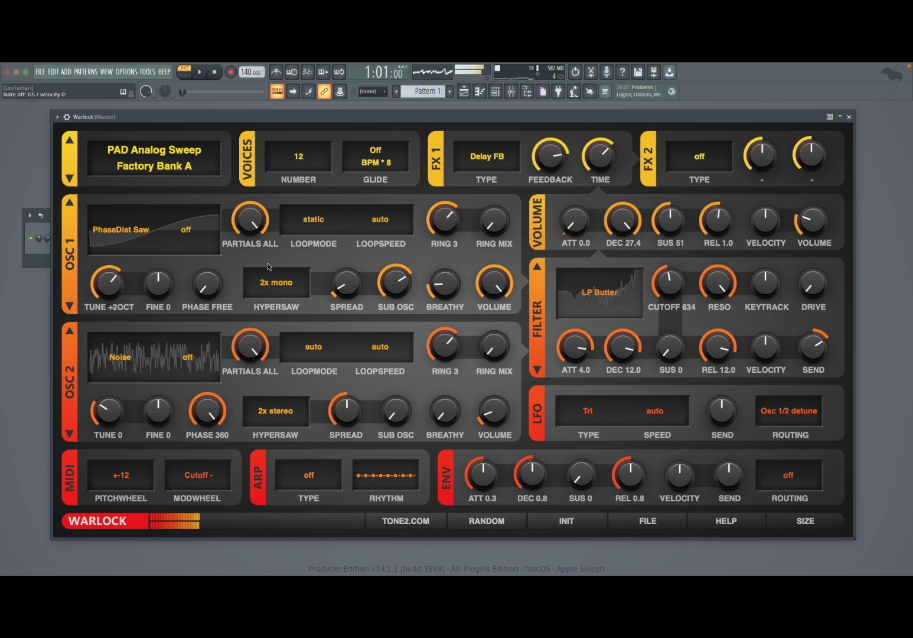
pyautogui.press('x')
pyautogui.press('z')
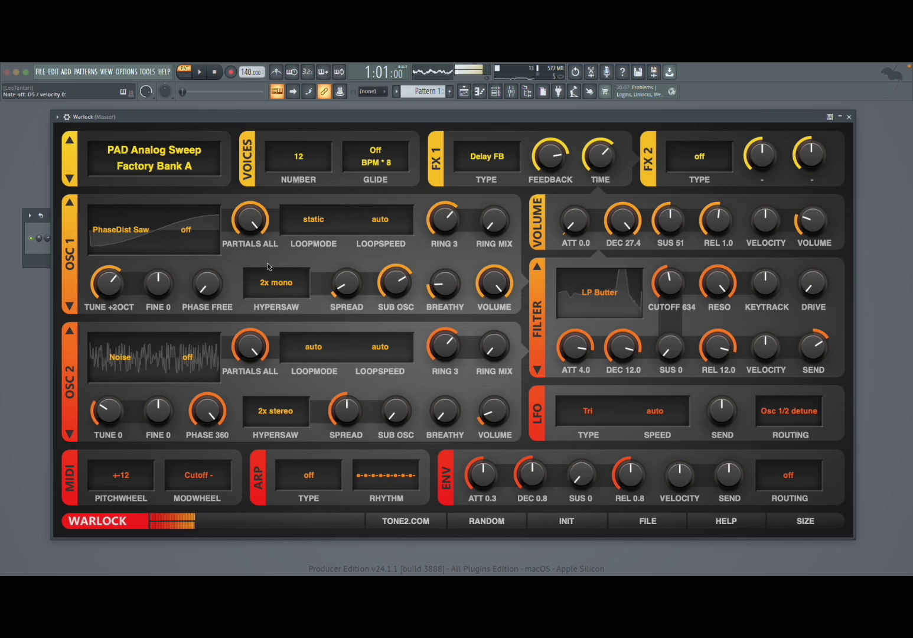
pyautogui.press('b')
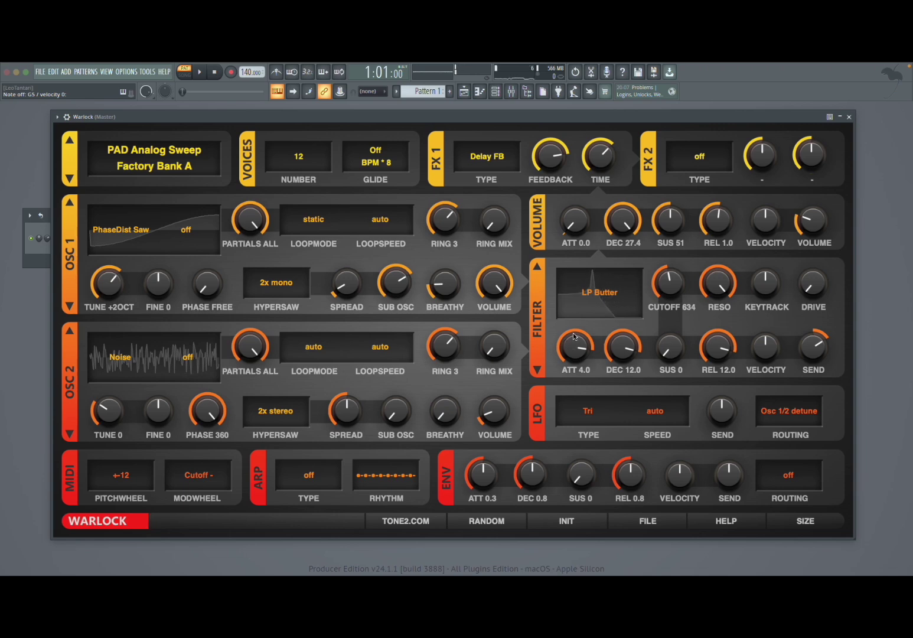
pyautogui.press('d')
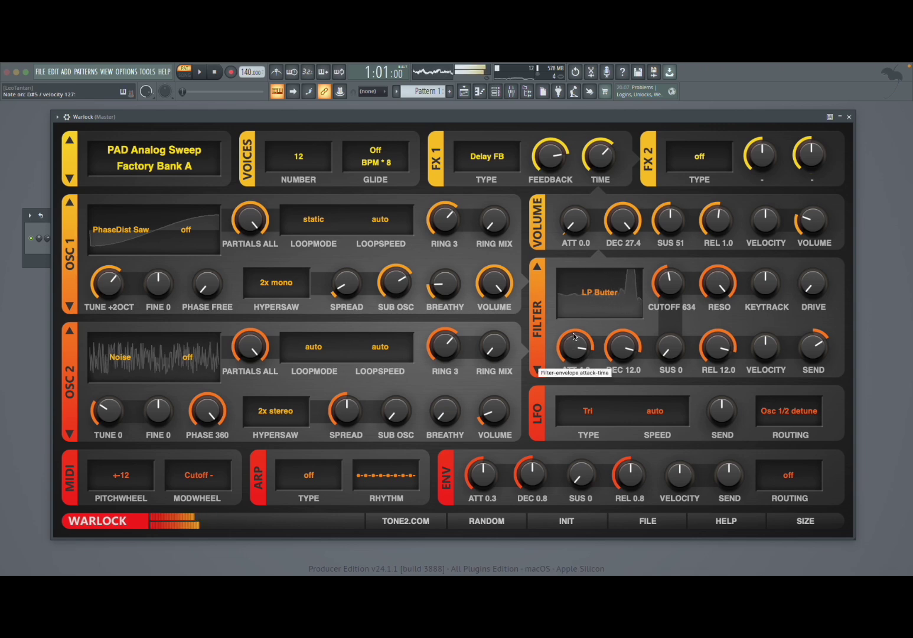
pyautogui.press('j')
pyautogui.press('b')
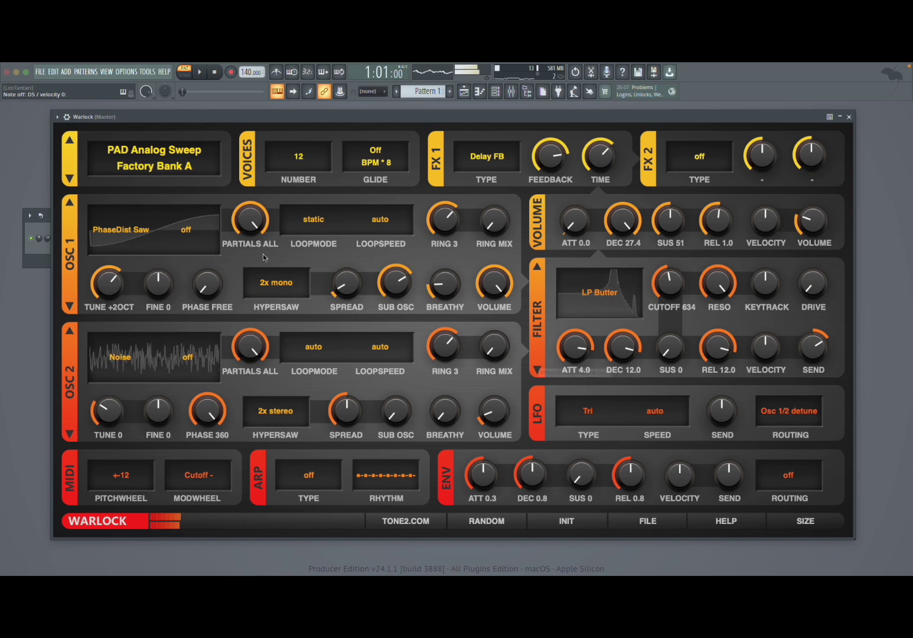
# - Advance to the PAD Chaos Incoming patch and play several notes
pyautogui.click(69, 179)
pyautogui.press('x')
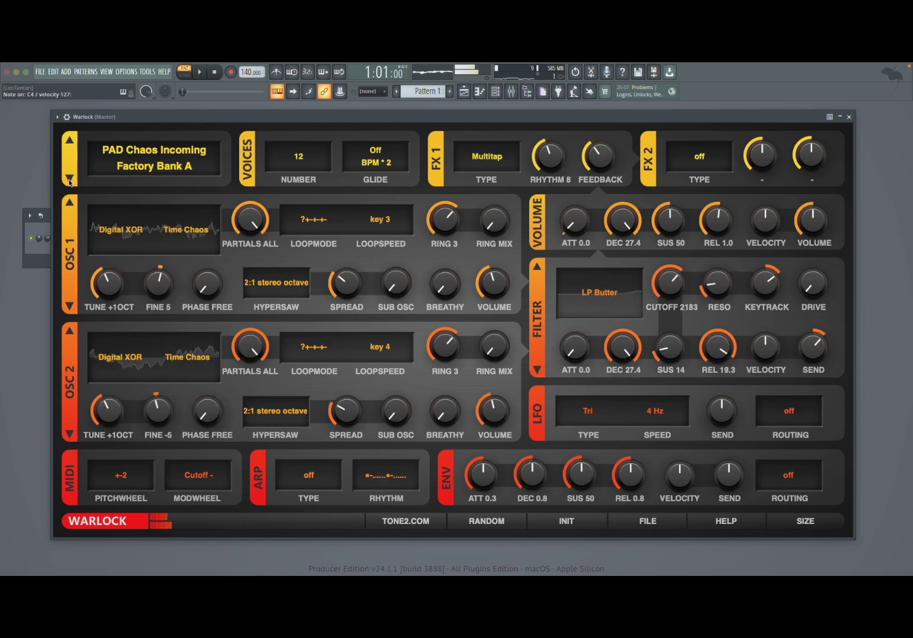
pyautogui.press('j')
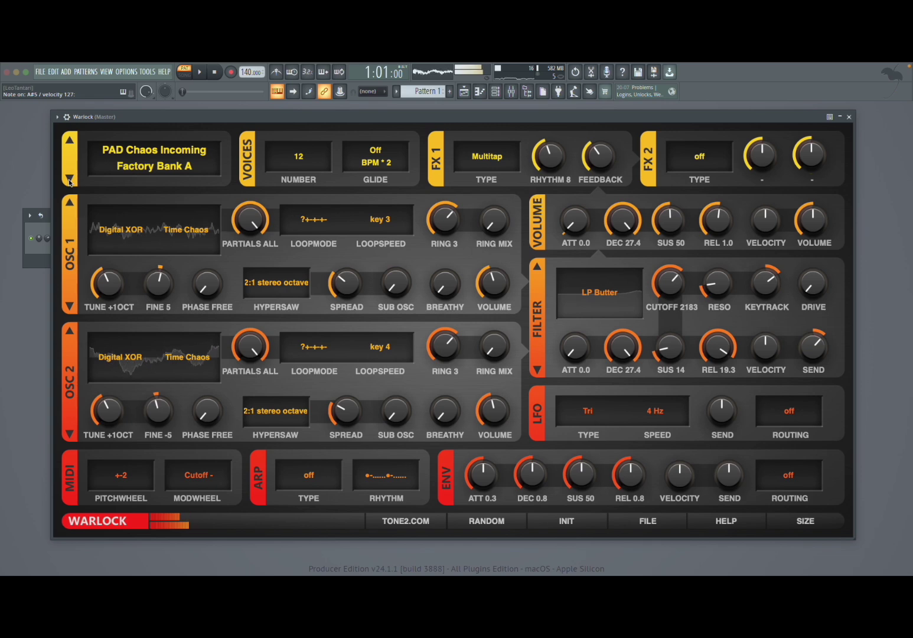
pyautogui.press('z')
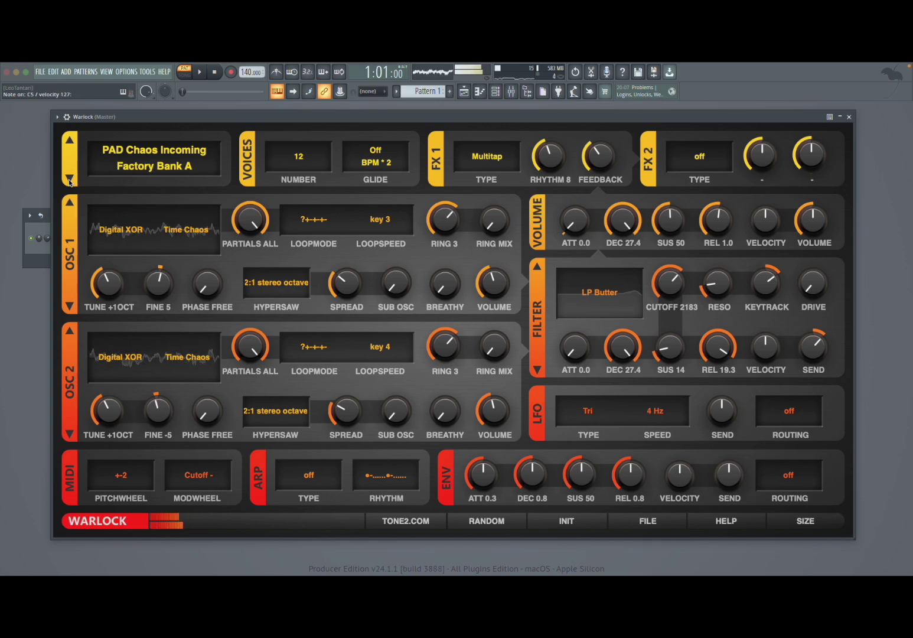
pyautogui.press('b')
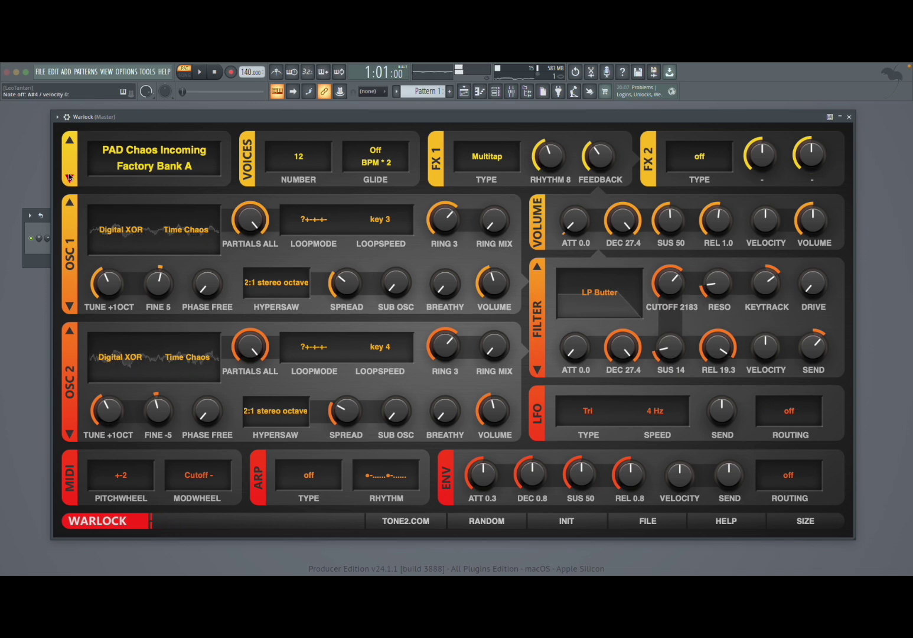
# - Advance to the PAD Chilling 5th patch and play a few notes
pyautogui.click(69, 177)
pyautogui.press('z')
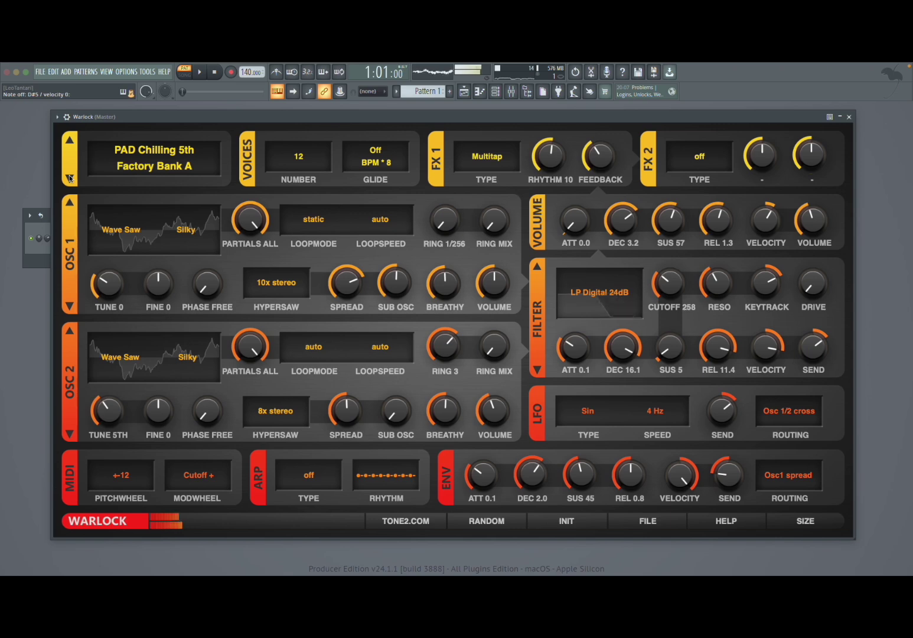
pyautogui.press('z')
# - Advance to the PAD Chorra Low 1 patch and play several notes to hear its breathy vocoder sound
pyautogui.click(75, 179)
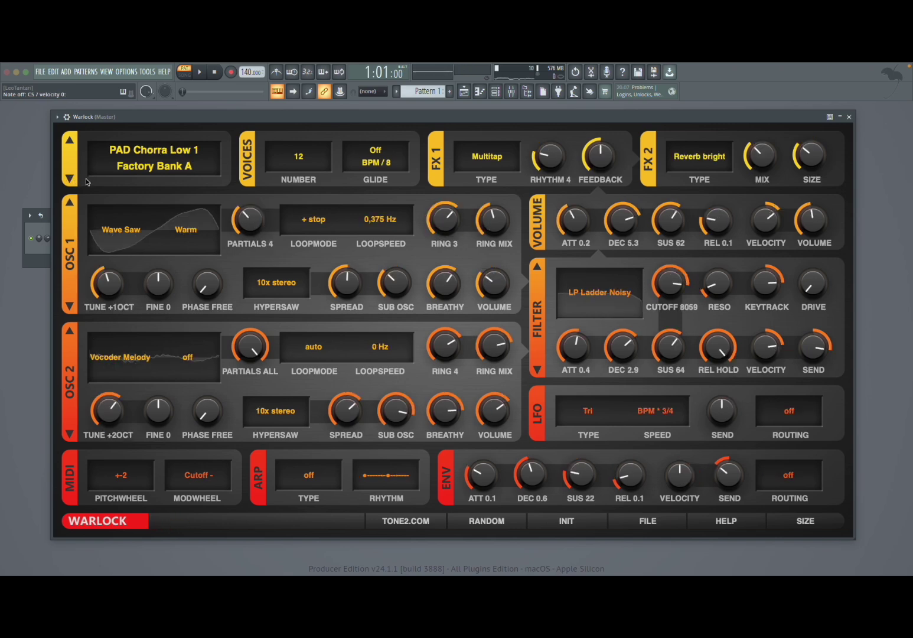
pyautogui.press('z')
pyautogui.press('b')
pyautogui.press('z')
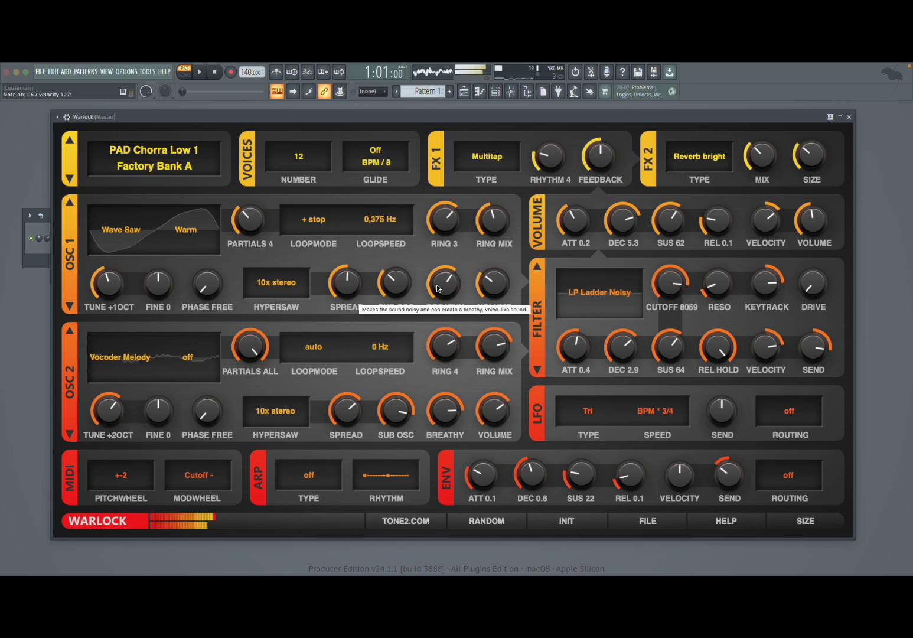
pyautogui.press('d')
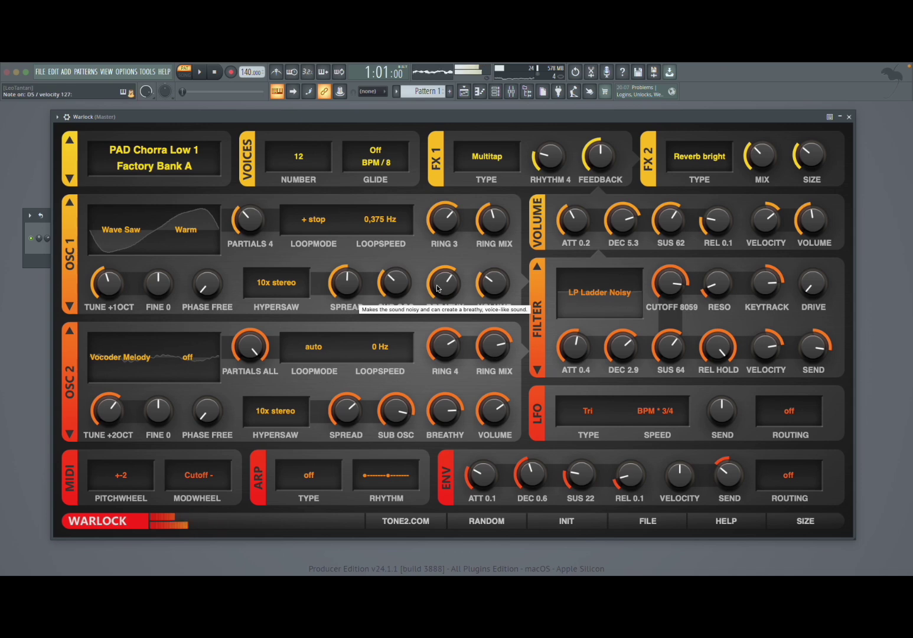
pyautogui.press('b')
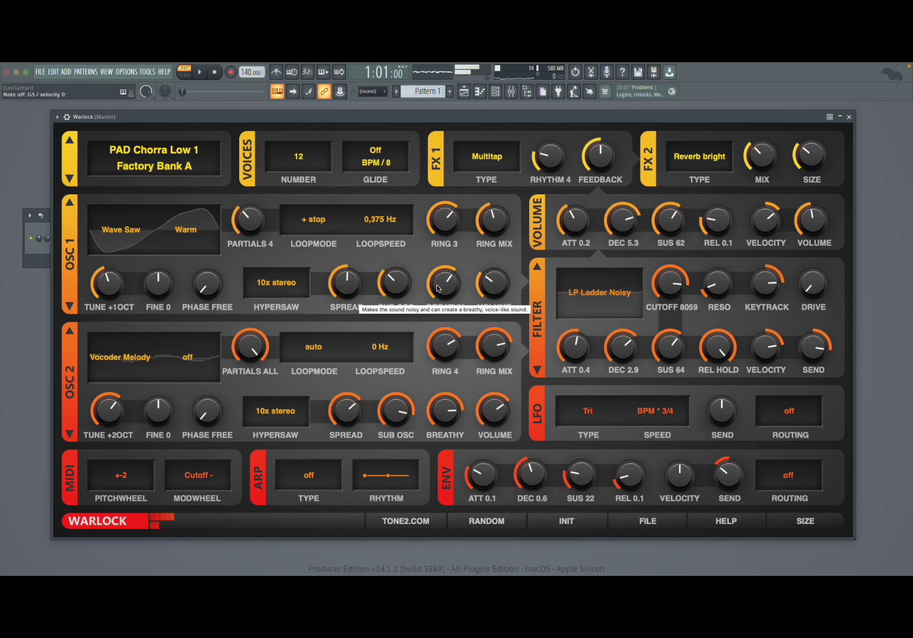
pyautogui.press('j')
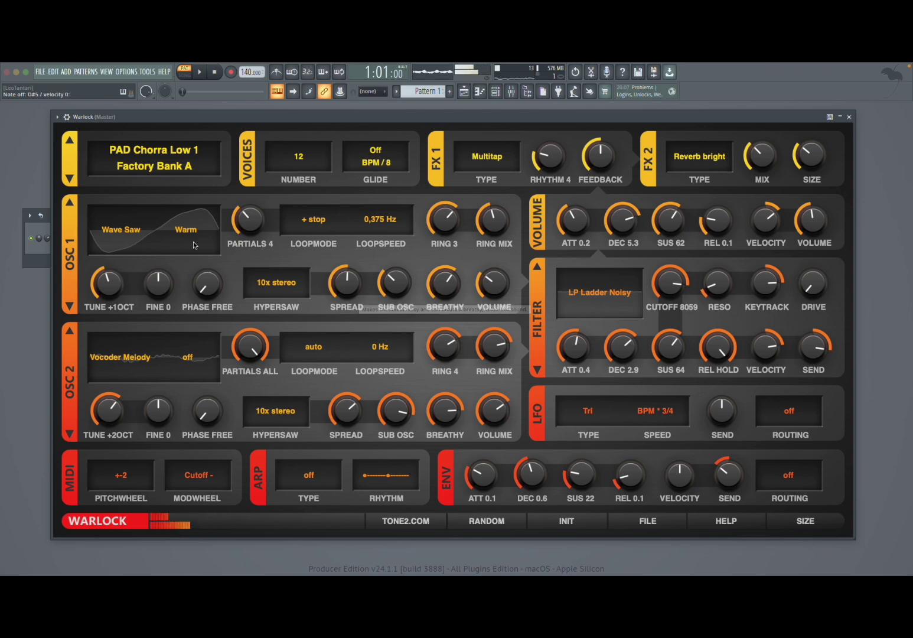
# - Load the PLUCK 4X Square patch from the factory bank and play a few notes
pyautogui.click(149, 158)
pyautogui.moveTo(150, 568)
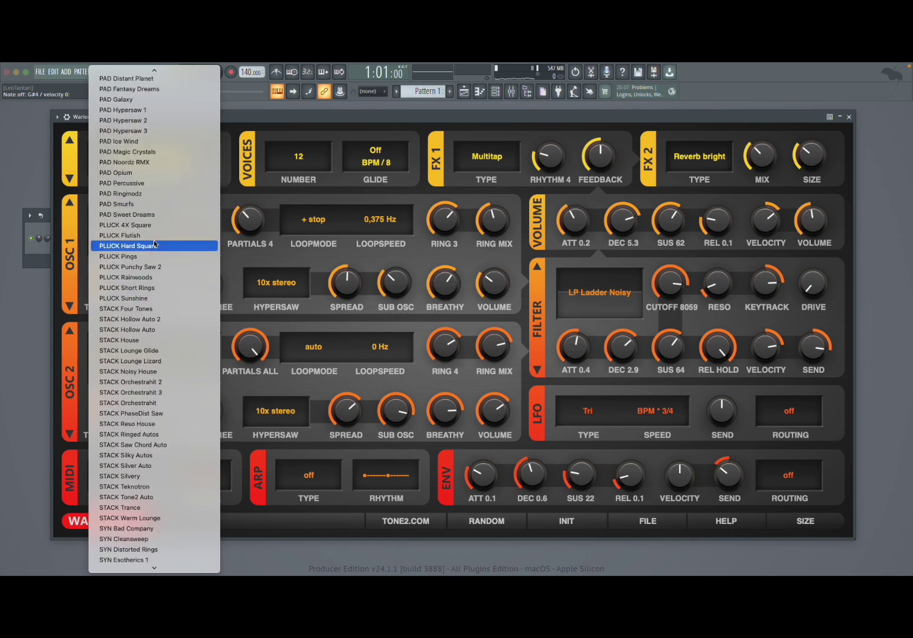
pyautogui.click(156, 226)
pyautogui.press('h')
pyautogui.press('q')
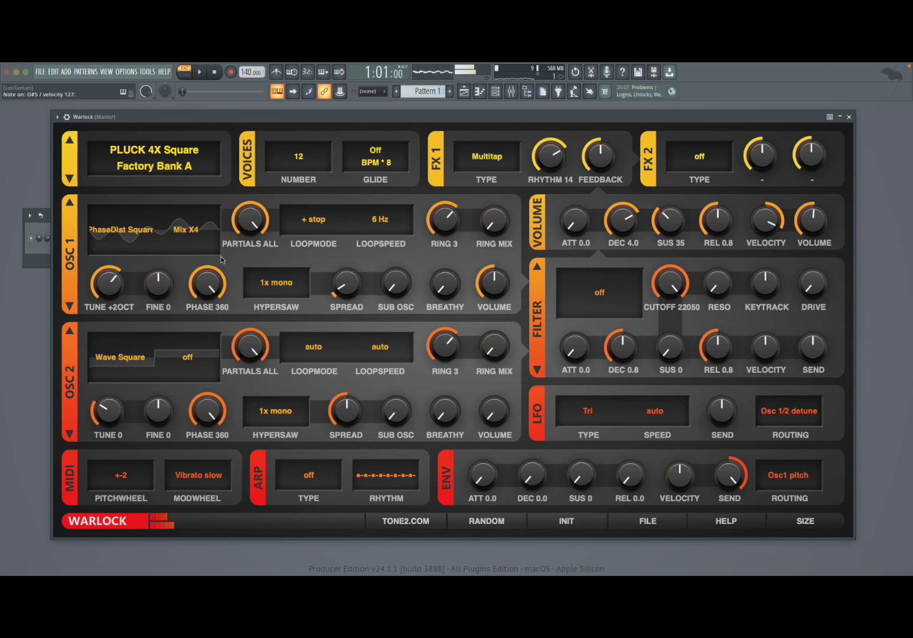
# - Advance to the PLUCK Flutish patch and play several notes
pyautogui.press('i')
pyautogui.click(71, 183)
pyautogui.press('b')
pyautogui.press('b')
pyautogui.press('b')
pyautogui.press('b')
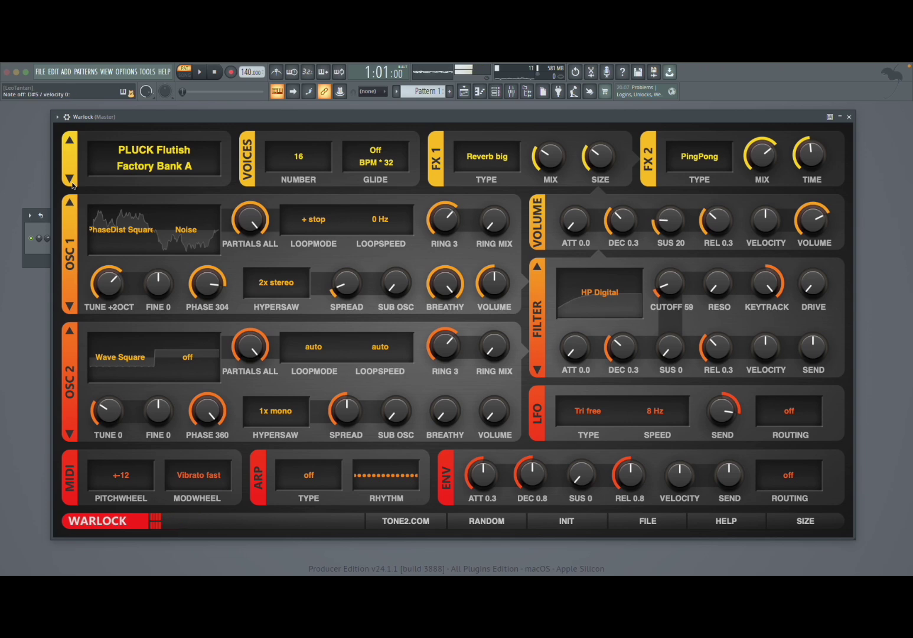
# - Advance to the PLUCK Hard Square patch and play a few notes
pyautogui.click(72, 183)
pyautogui.press('b')
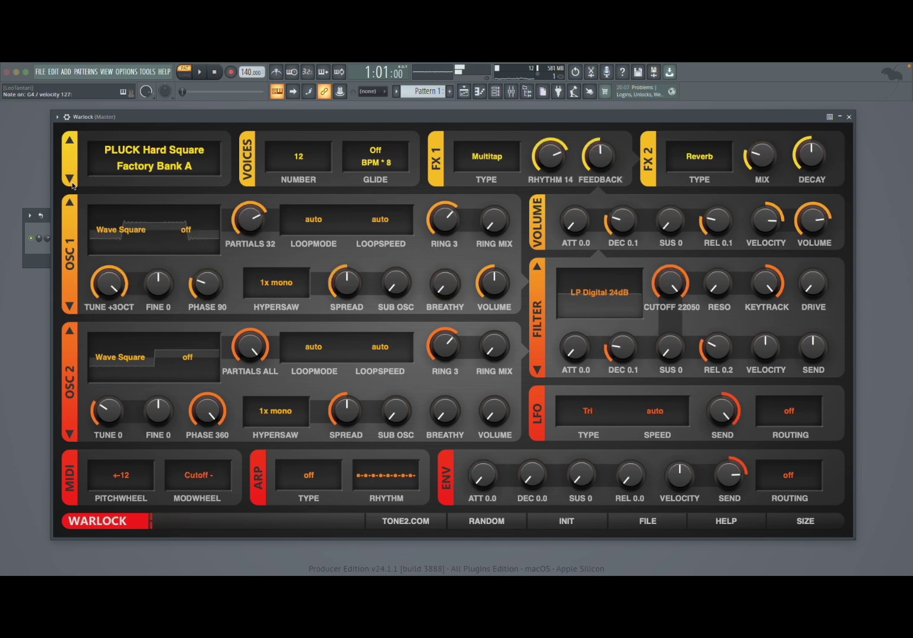
pyautogui.press('q')
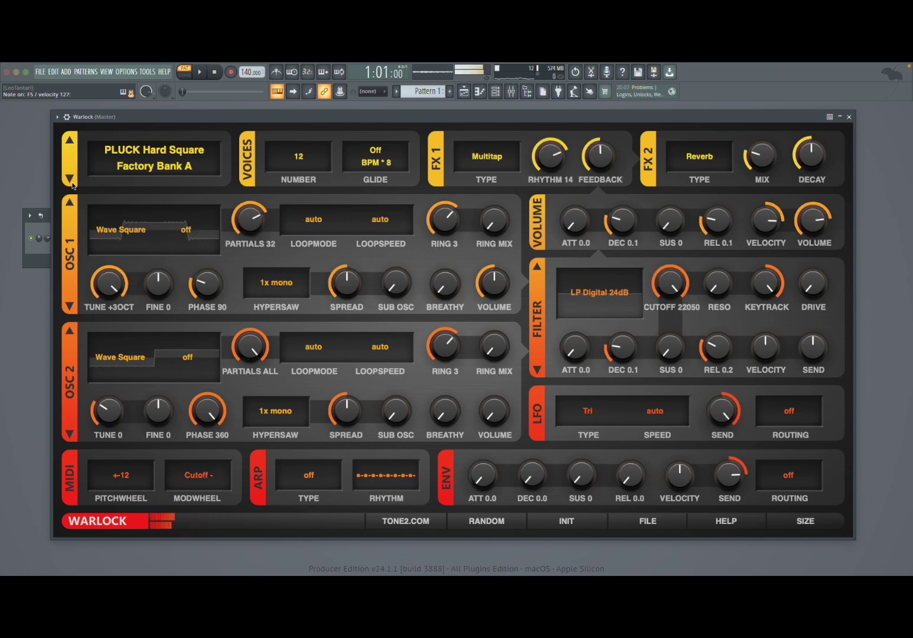
pyautogui.press('b')
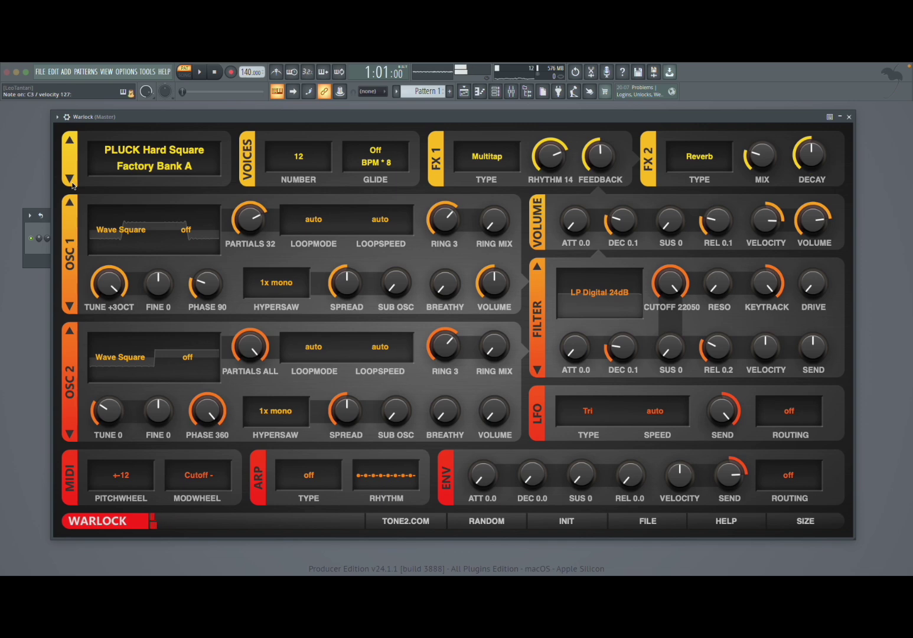
pyautogui.press('j')
# - Set the PLUCK Hard Square patch's arpeggiator type to Alternate down, and advance to the PLUCK Pings patch
pyautogui.click(325, 477)
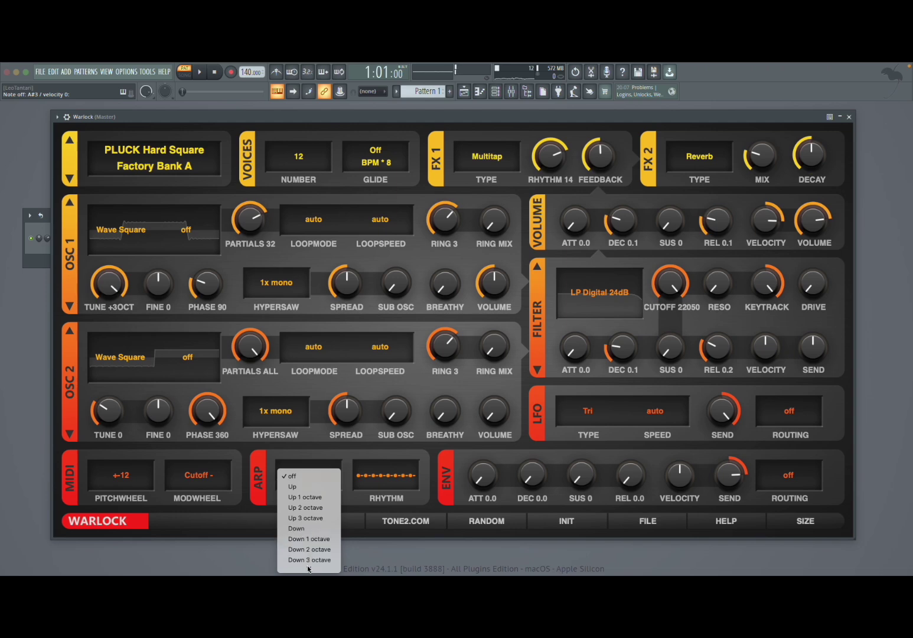
pyautogui.scroll(-3, 307, 563)
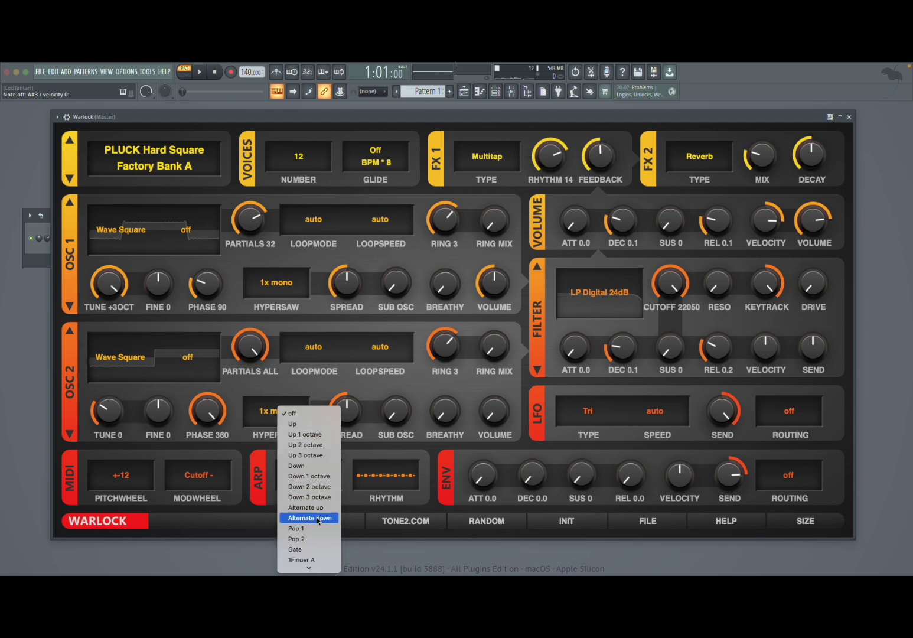
pyautogui.click(317, 517)
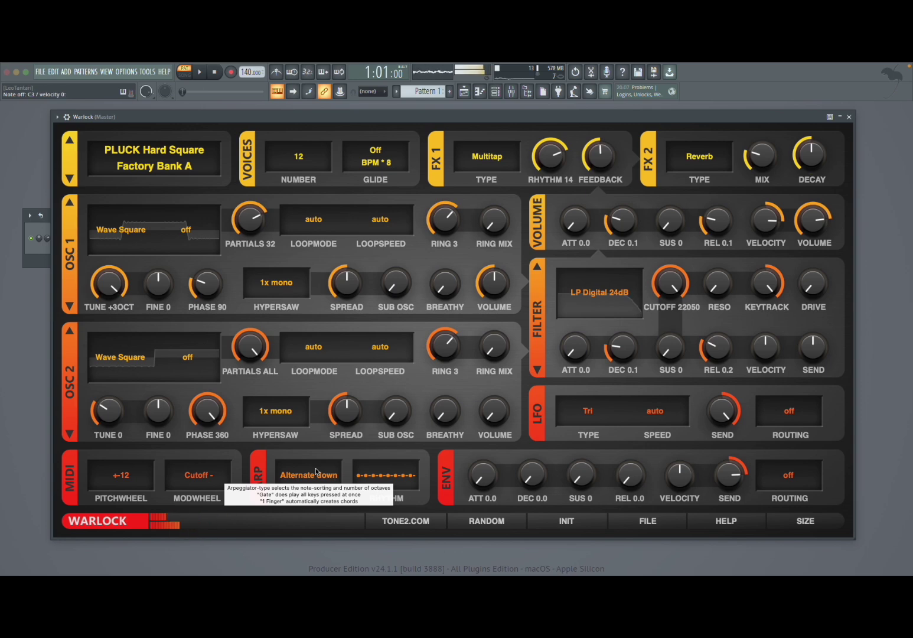
pyautogui.click(69, 178)
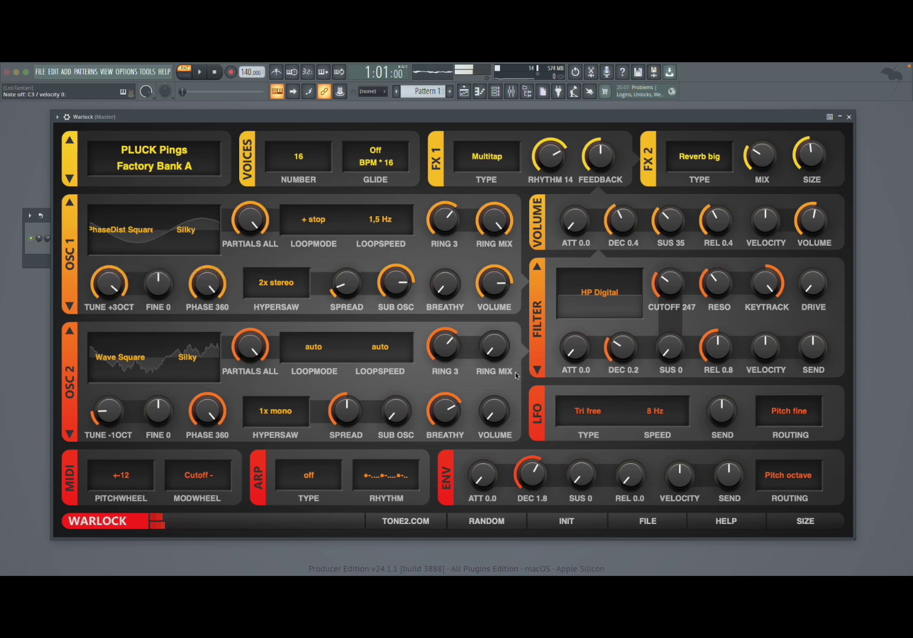
# - Initialize the patch and set Oscillator 1's waveform modifier to Silky
pyautogui.click(567, 521)
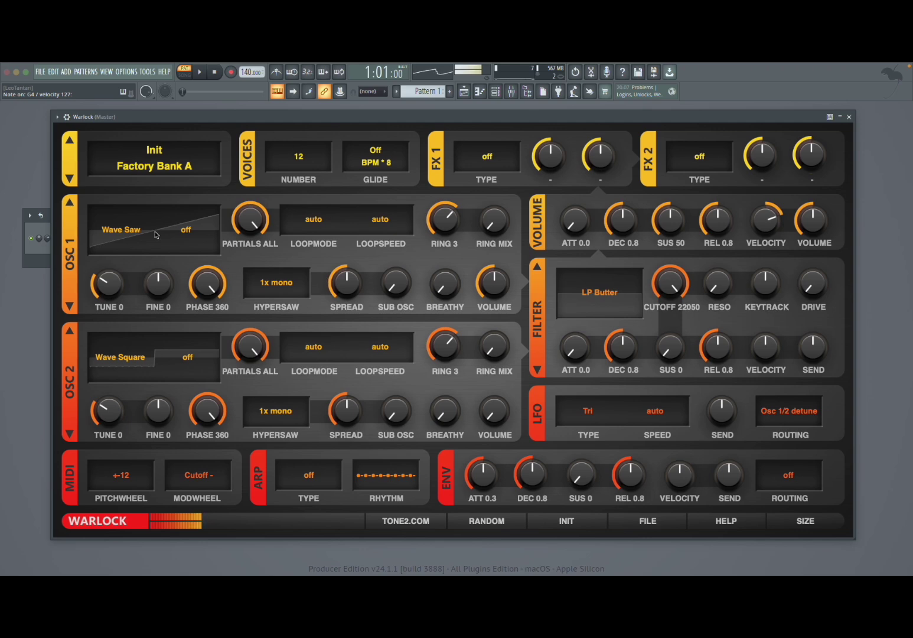
pyautogui.click(187, 239)
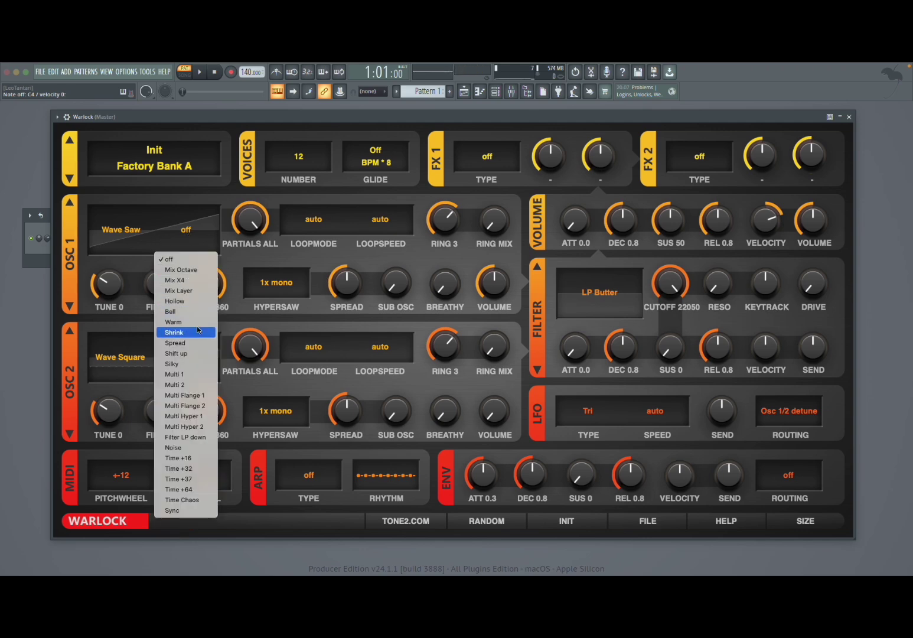
pyautogui.click(189, 364)
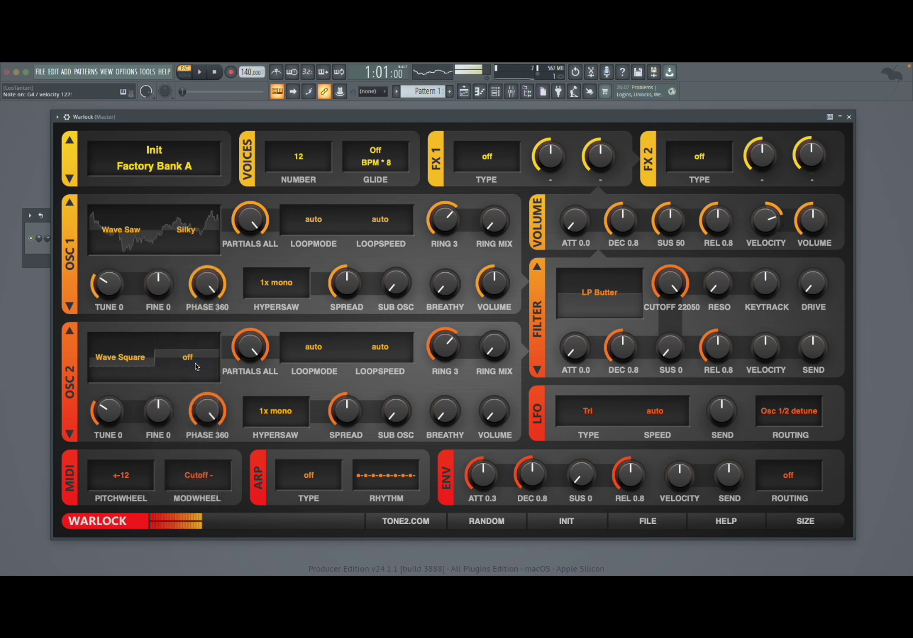
# - Set Oscillator 1's Hypersaw to 8x stereo and raise its sub oscillator level to nearly full
pyautogui.click(294, 289)
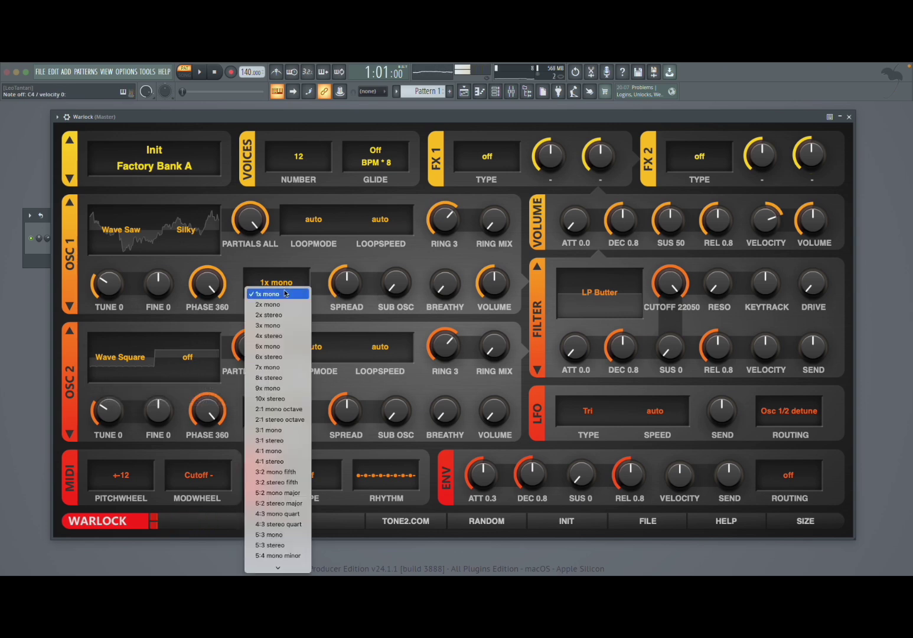
pyautogui.click(270, 378)
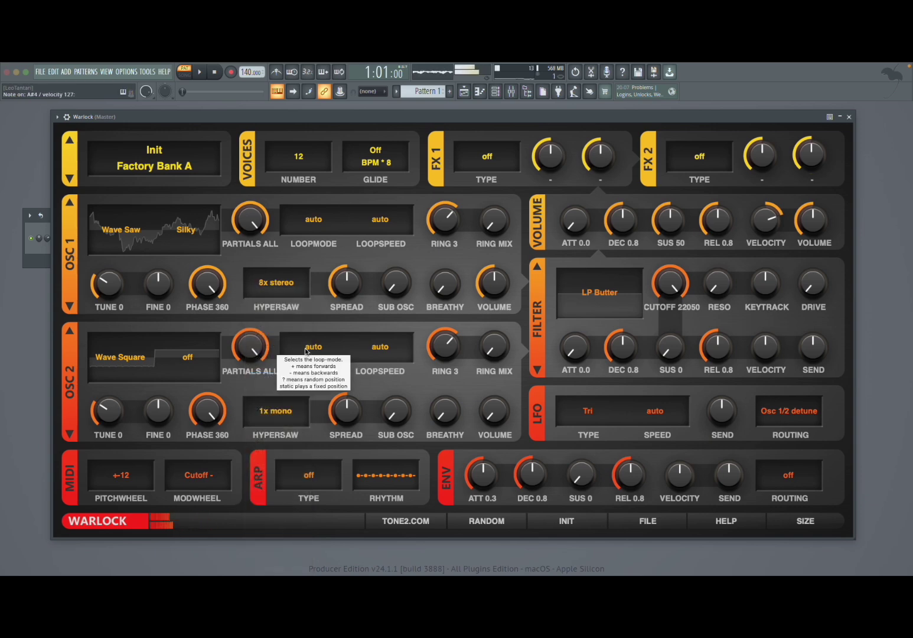
pyautogui.moveTo(394, 288); pyautogui.dragTo(392, 156)
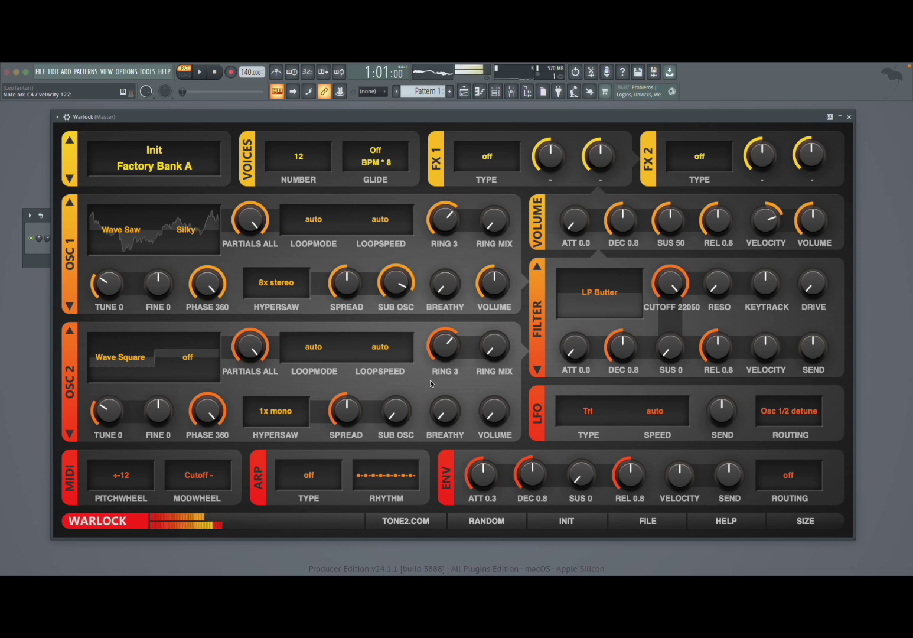
# - Raise Oscillator 2's volume to about three quarters and set its waveform to Drumloop 1
pyautogui.moveTo(493, 410); pyautogui.dragTo(495, 289)
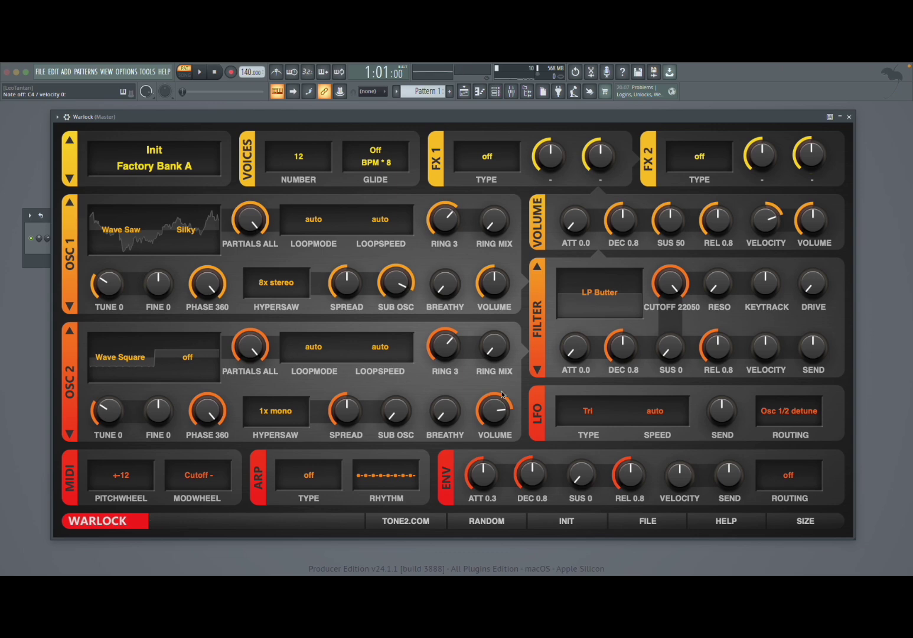
pyautogui.click(114, 357)
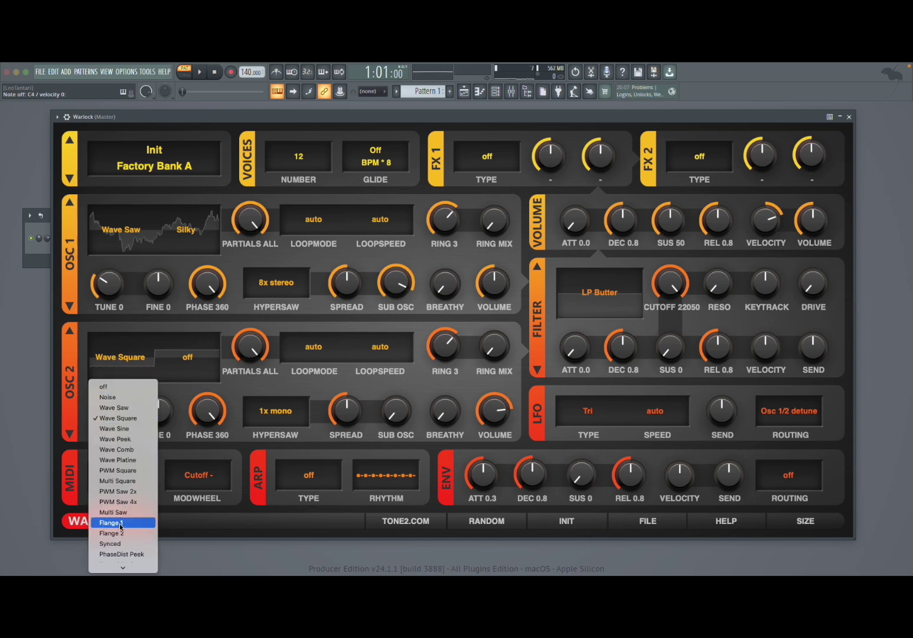
pyautogui.moveTo(118, 568)
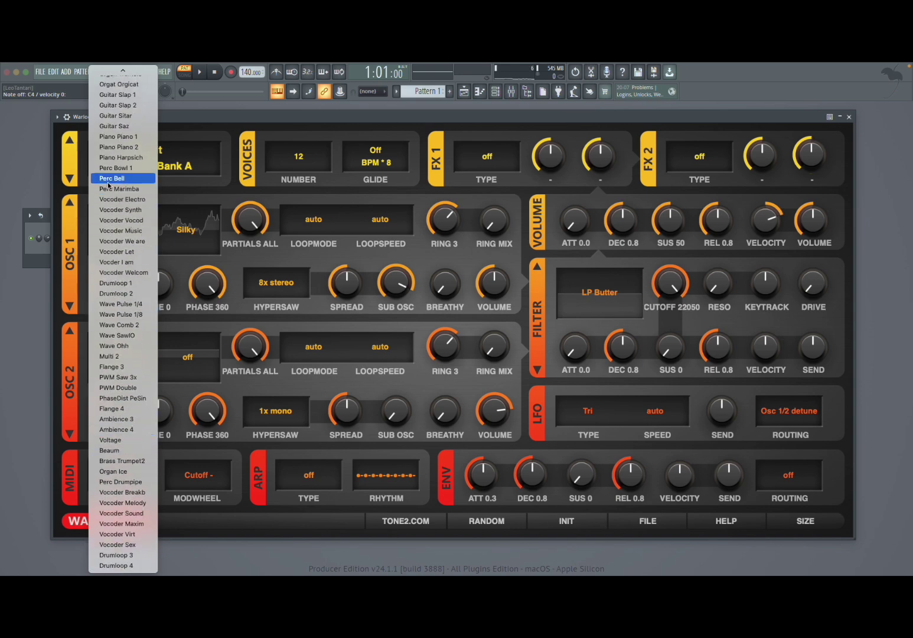
pyautogui.click(116, 283)
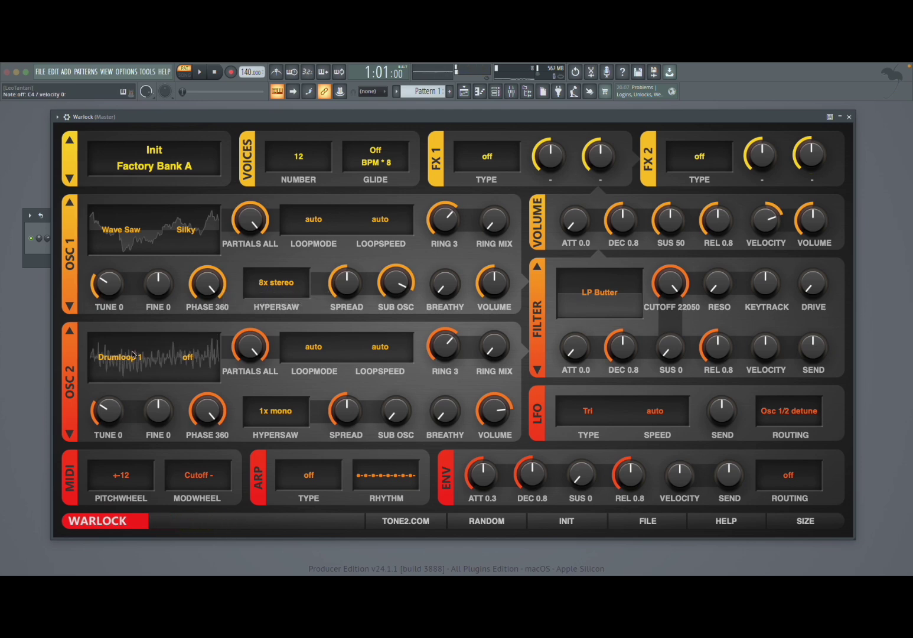
# - Turn Oscillator 1's volume down to zero to isolate the drum loop, and restore it to about half
pyautogui.moveTo(493, 282); pyautogui.dragTo(485, 336)
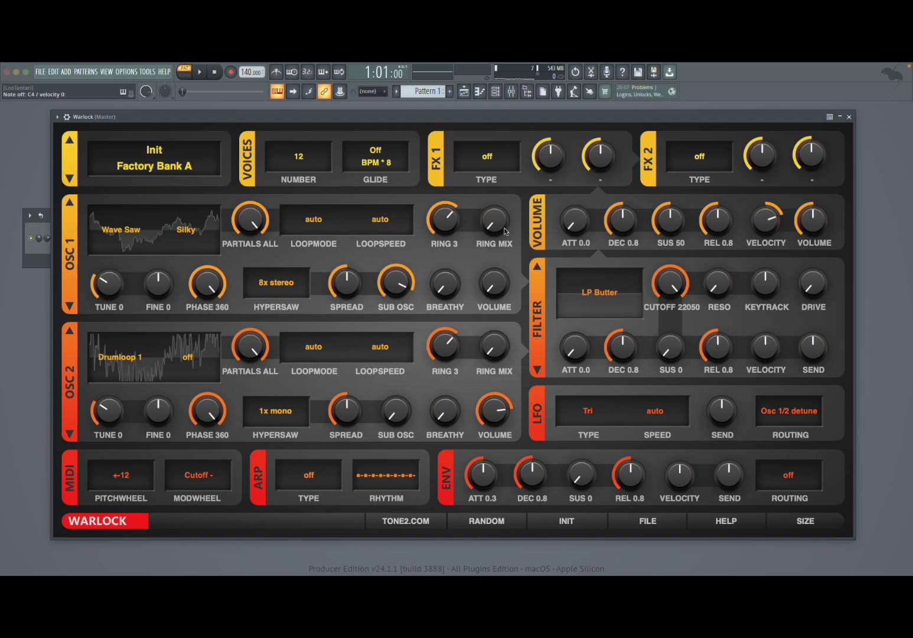
pyautogui.rightClick(437, 407)
pyautogui.moveTo(483, 297); pyautogui.dragTo(488, 270)
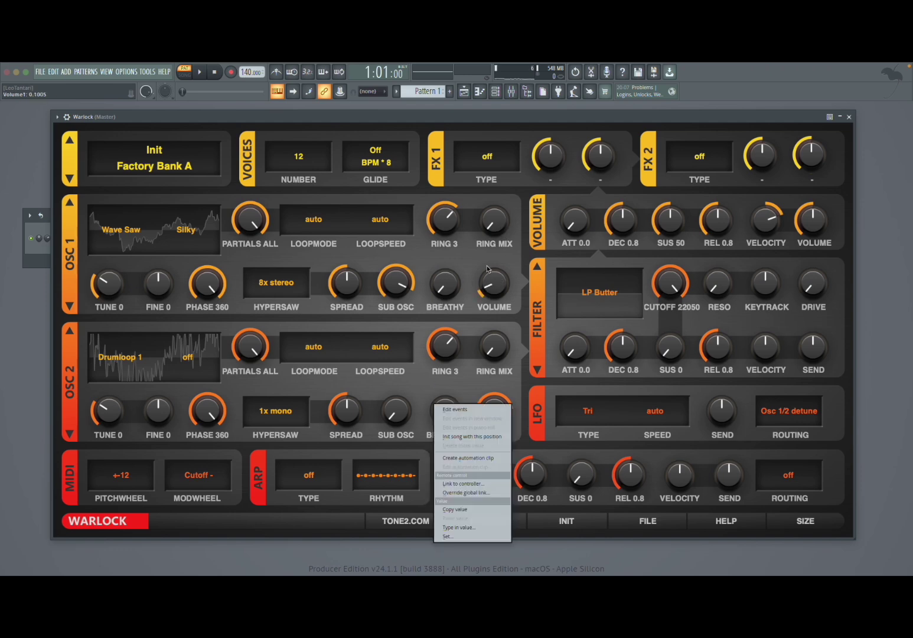
pyautogui.rightClick(485, 405)
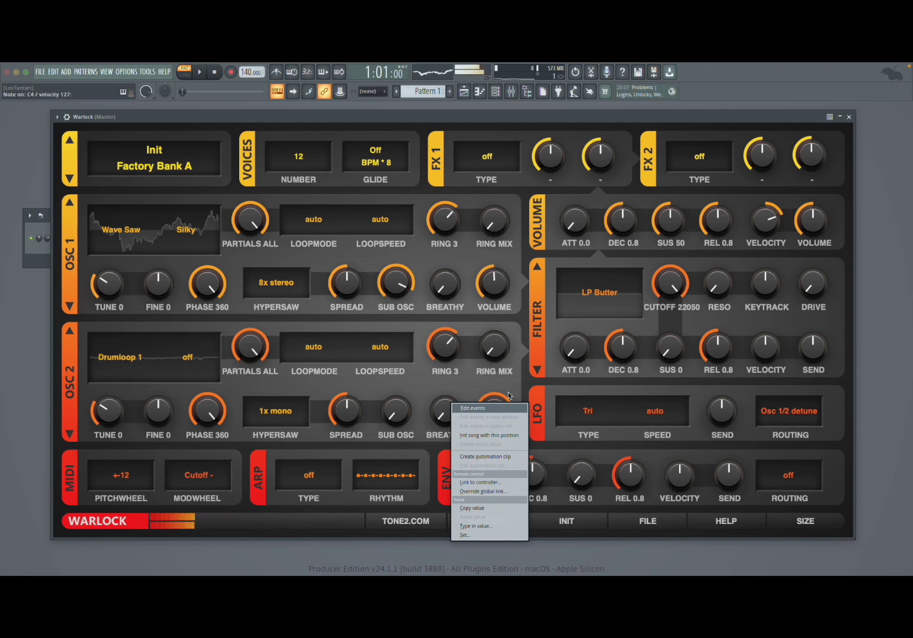
pyautogui.click(508, 409)
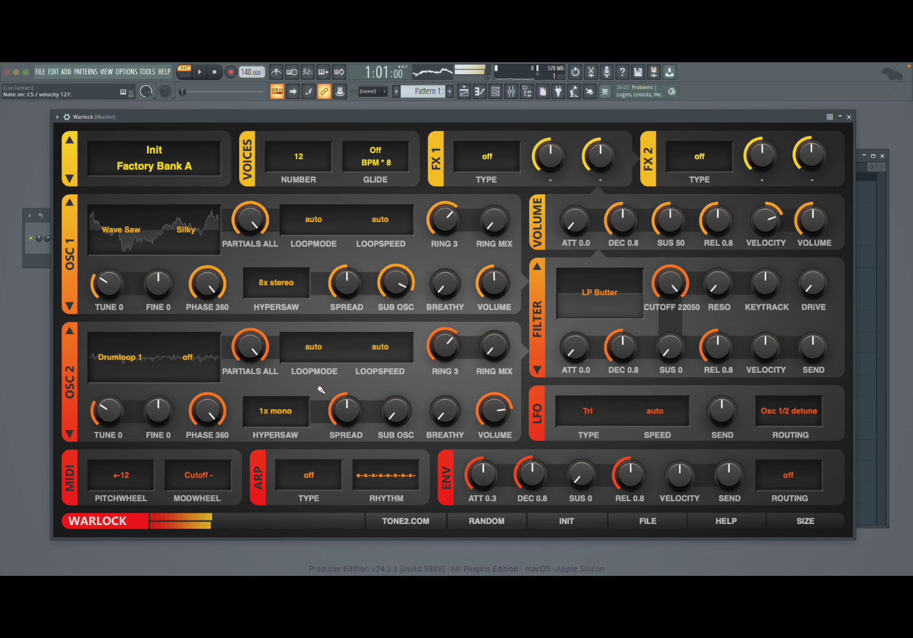
# - Set the filter's cutoff to 2578, envelope attack to 0.1, decay to 5.0, send to near maximum, and resonance to about a quarter
pyautogui.moveTo(671, 290); pyautogui.dragTo(664, 335)
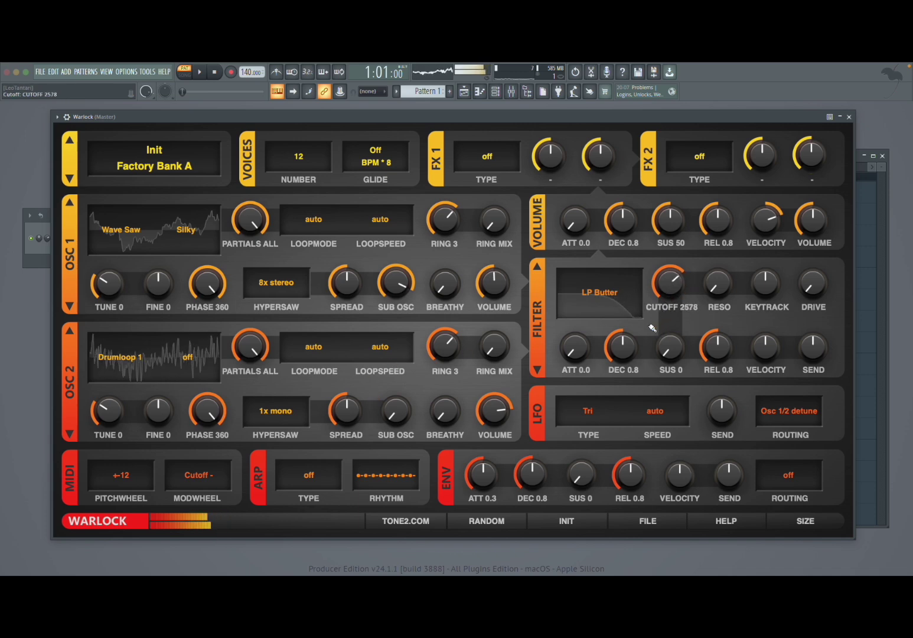
pyautogui.moveTo(577, 355); pyautogui.dragTo(592, 296)
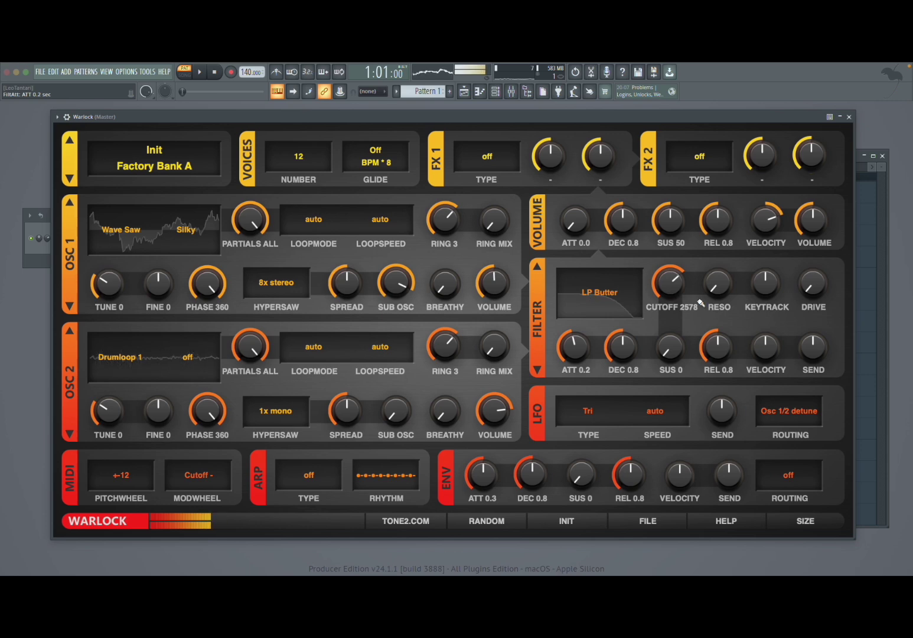
pyautogui.moveTo(821, 351); pyautogui.dragTo(821, 277)
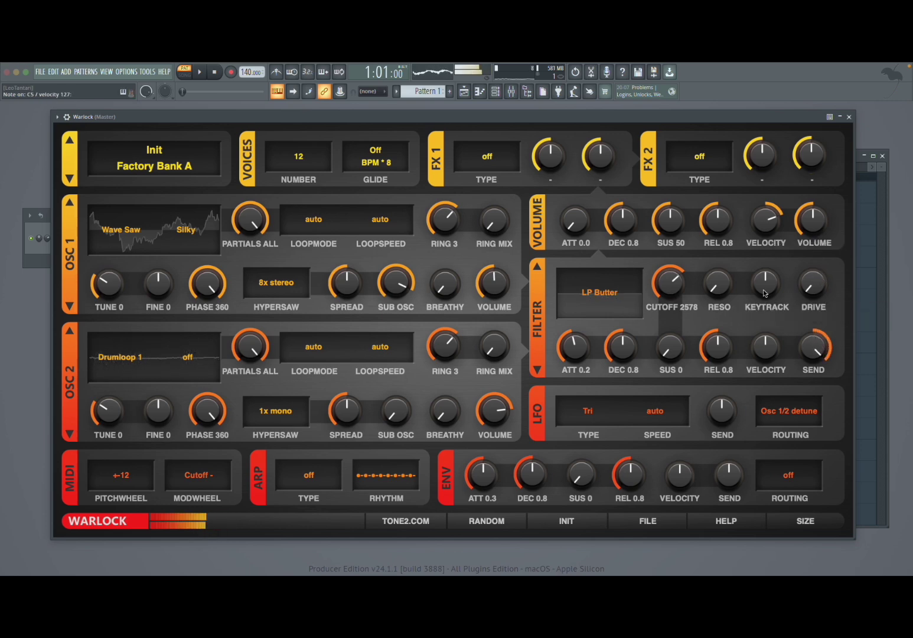
pyautogui.moveTo(625, 357); pyautogui.dragTo(626, 346)
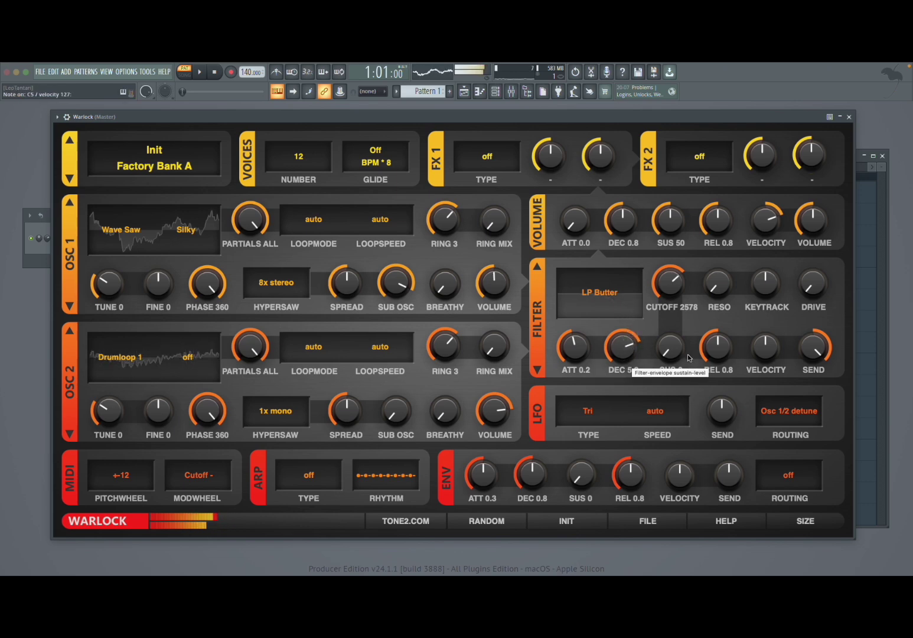
pyautogui.click(577, 358)
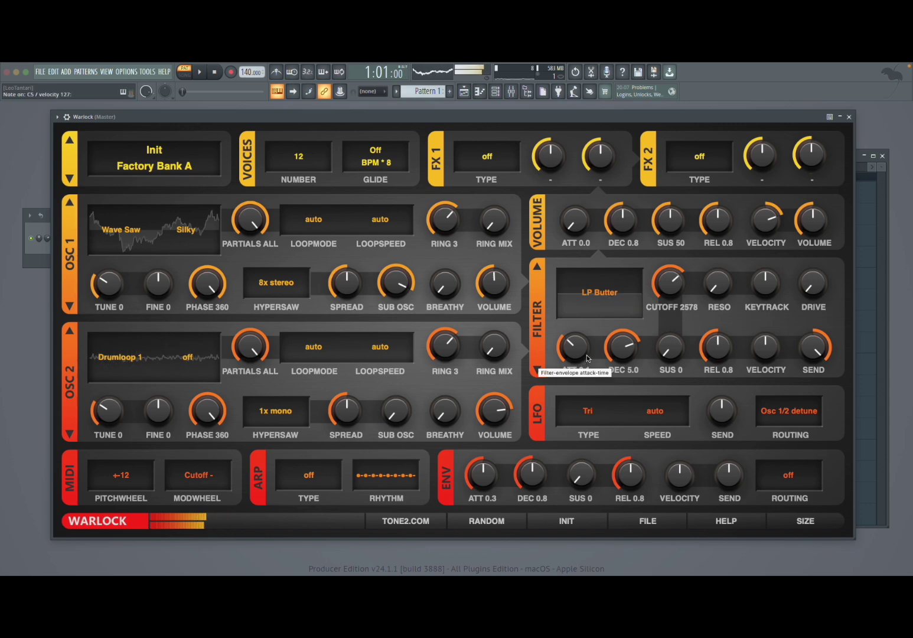
pyautogui.moveTo(726, 287); pyautogui.dragTo(718, 257)
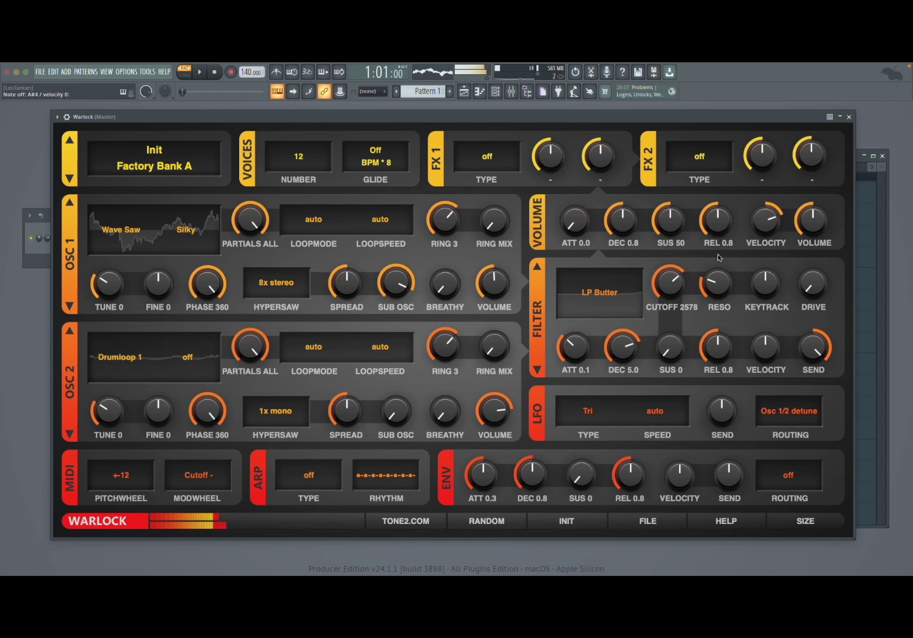
# - Switch Oscillator 2's waveform to Wave Sine and reduce Oscillator 1's partials to 8
pyautogui.click(108, 362)
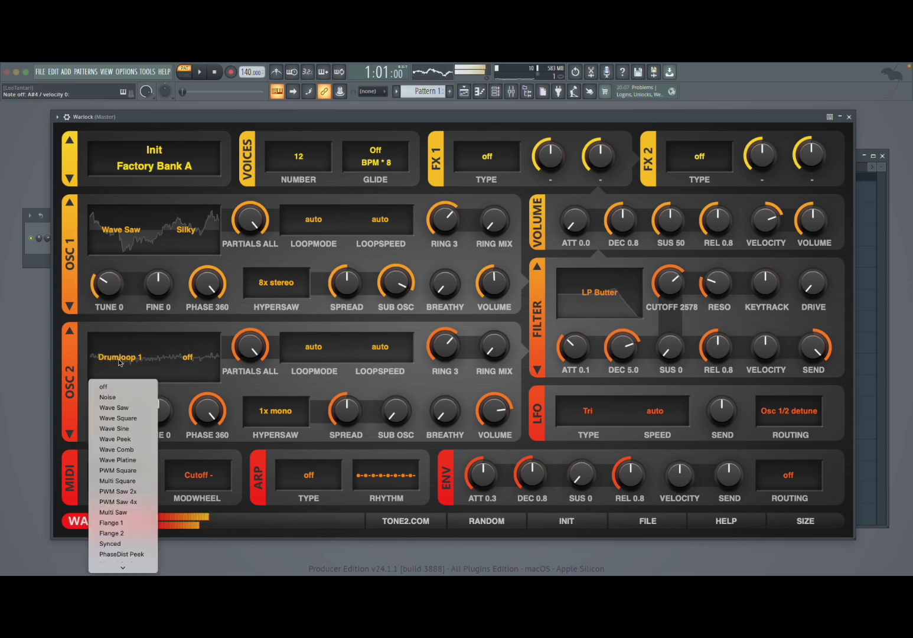
pyautogui.click(133, 428)
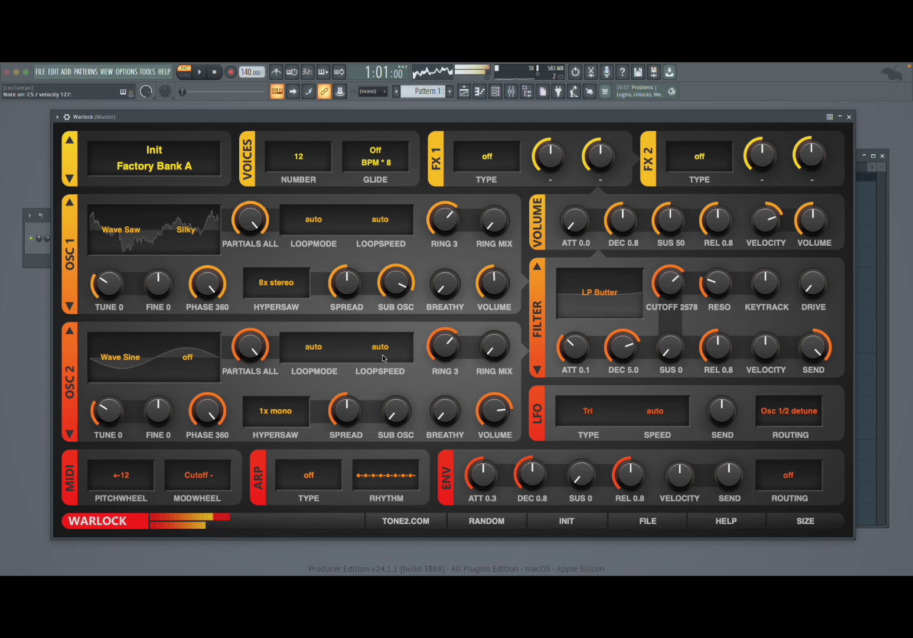
pyautogui.moveTo(242, 232); pyautogui.dragTo(235, 295)
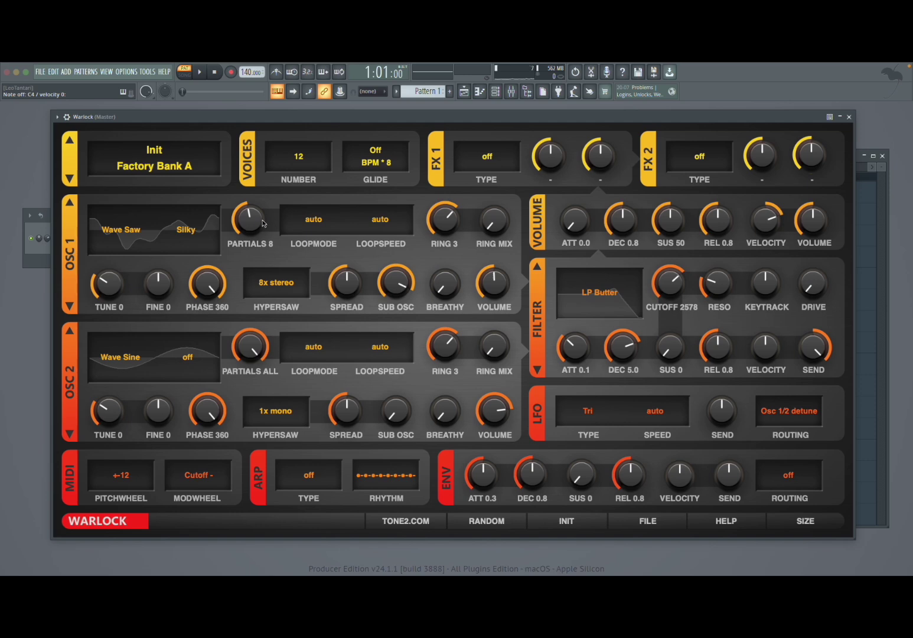
pyautogui.scroll(4, 249, 222)
pyautogui.scroll(-4, 248, 222)
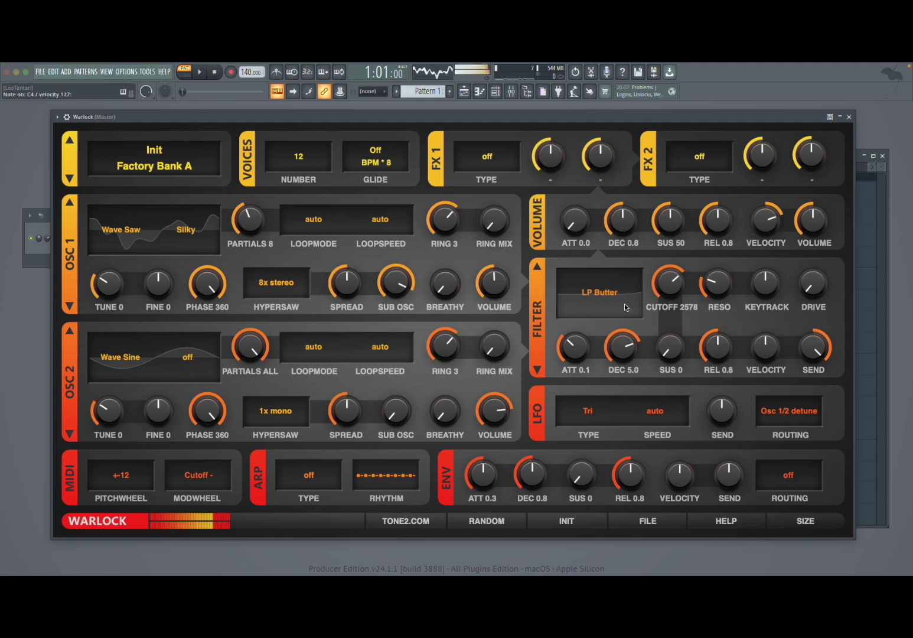
# - Raise the filter's resonance to just under half and its drive to about a third, and set FX 1 to Delay
pyautogui.moveTo(721, 293); pyautogui.dragTo(723, 254)
pyautogui.moveTo(810, 279); pyautogui.dragTo(810, 269)
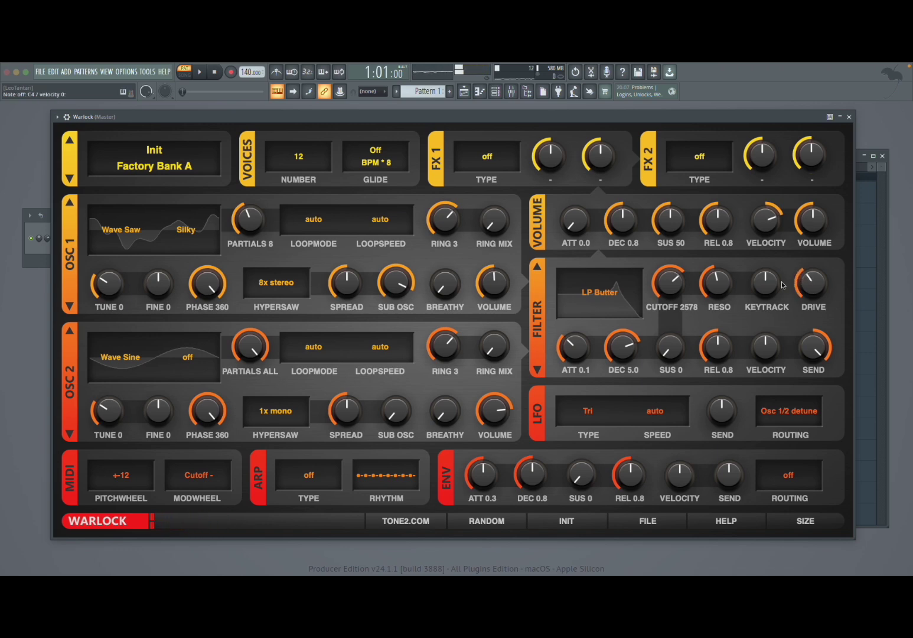
pyautogui.click(483, 159)
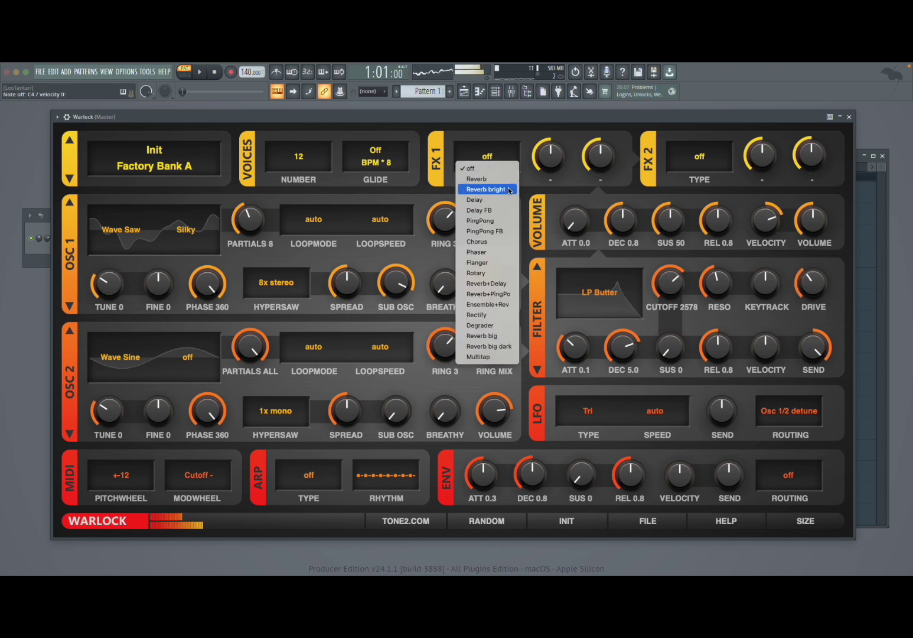
pyautogui.click(479, 200)
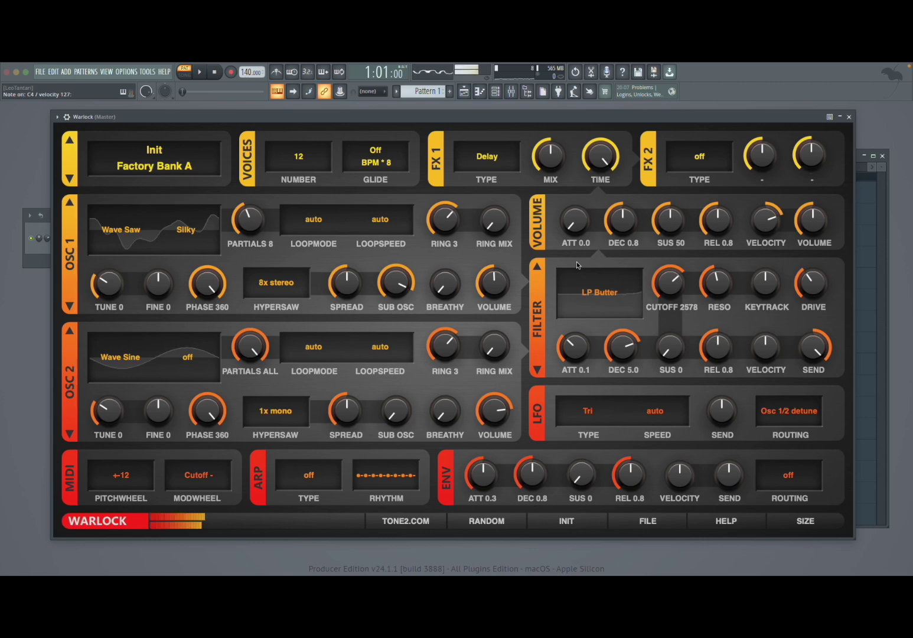
# - Set FX 2 to Reverb big and the arpeggiator type to Up 1 octave
pyautogui.click(704, 155)
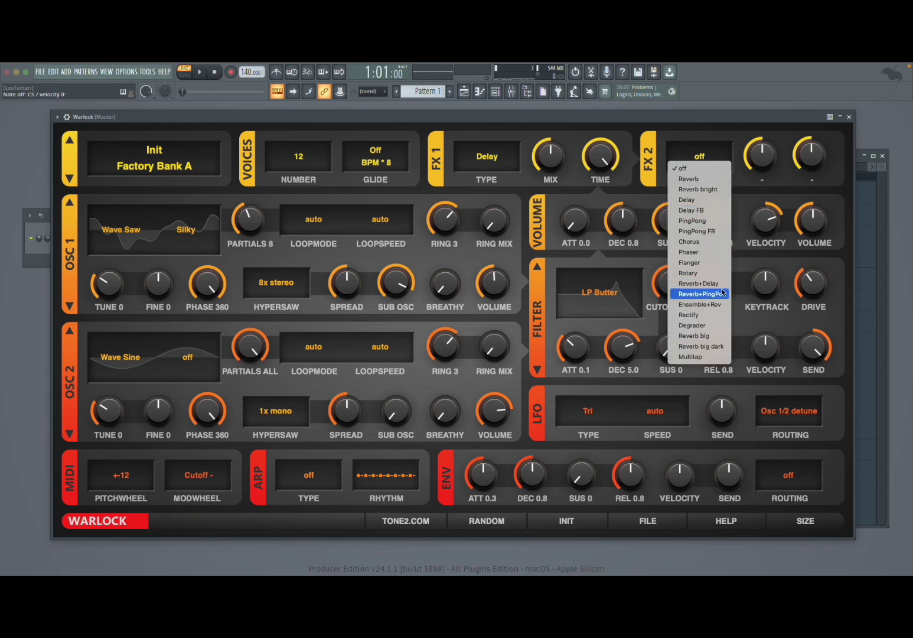
pyautogui.click(691, 336)
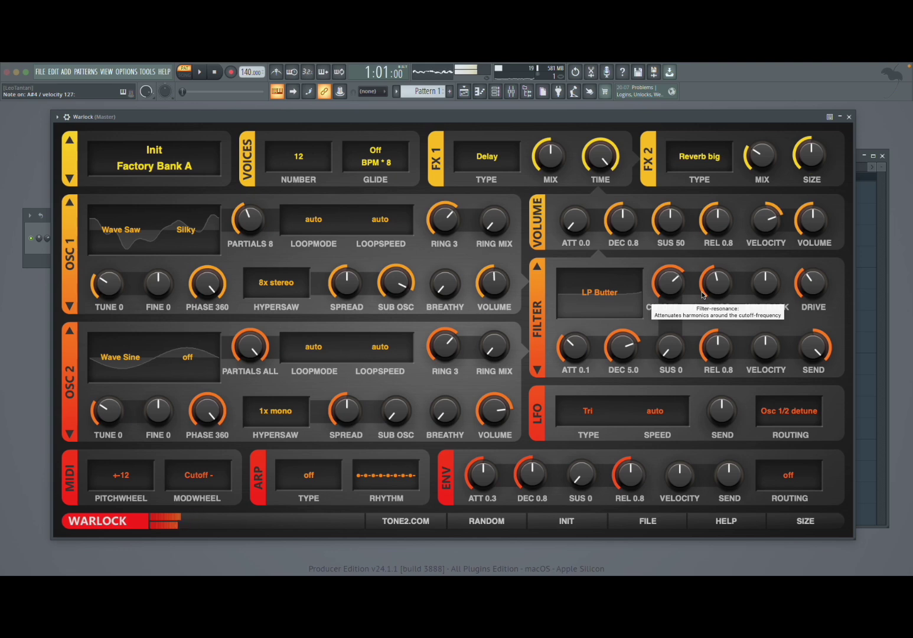
pyautogui.click(311, 476)
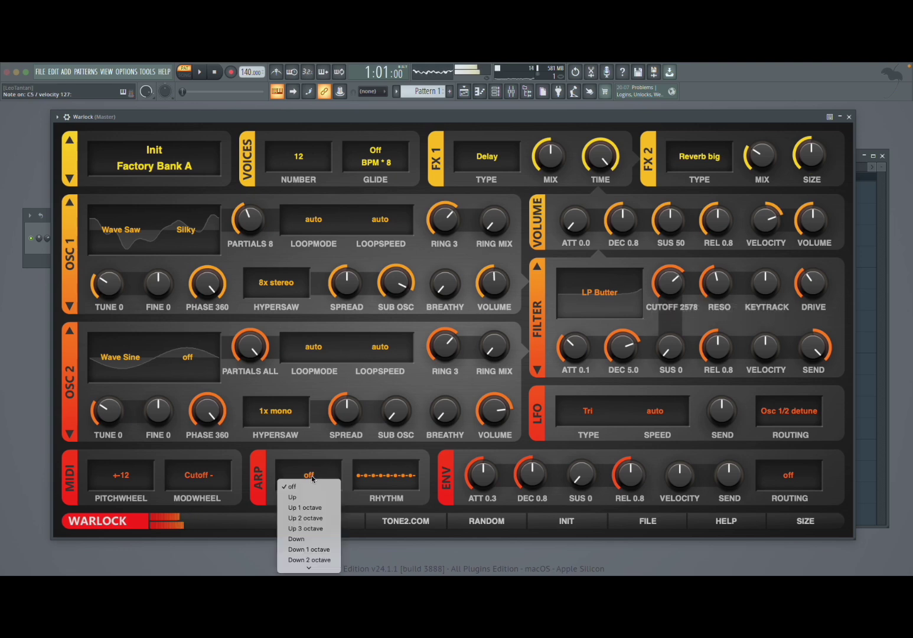
pyautogui.click(318, 508)
# - Play notes to audition the arpeggiated sound while lowering Oscillator 1's volume to about 40 percent
pyautogui.press('z')
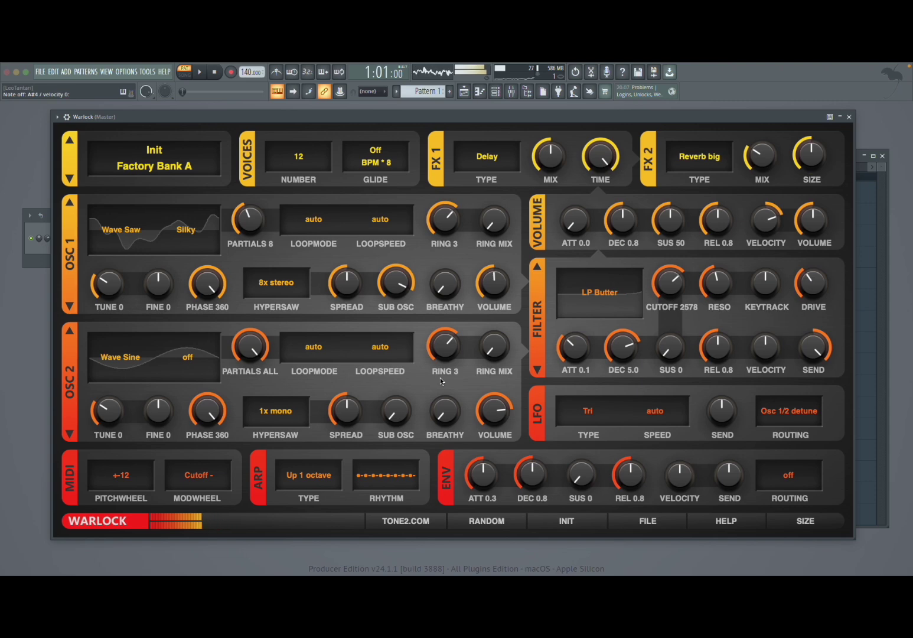
pyautogui.press('h')
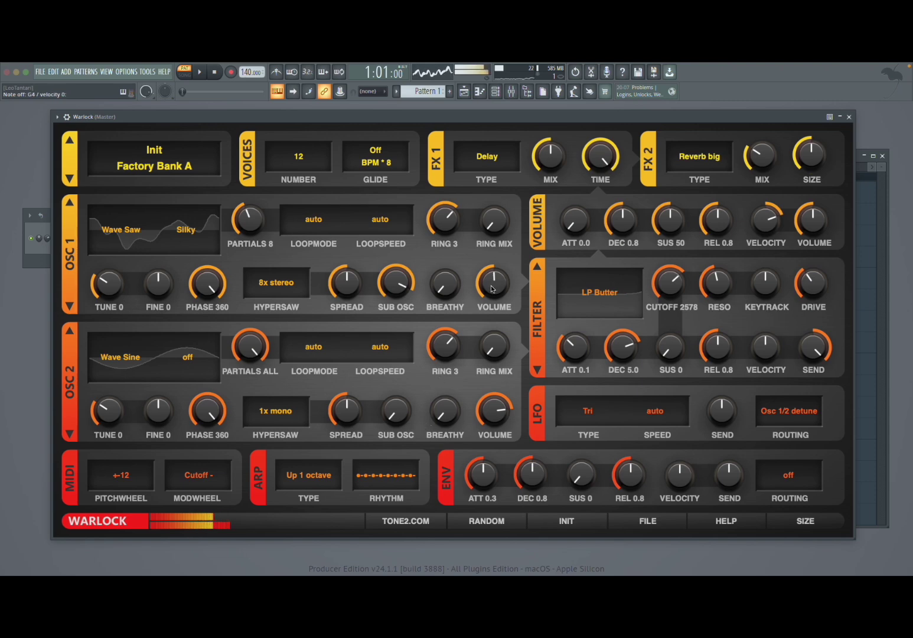
pyautogui.press('v')
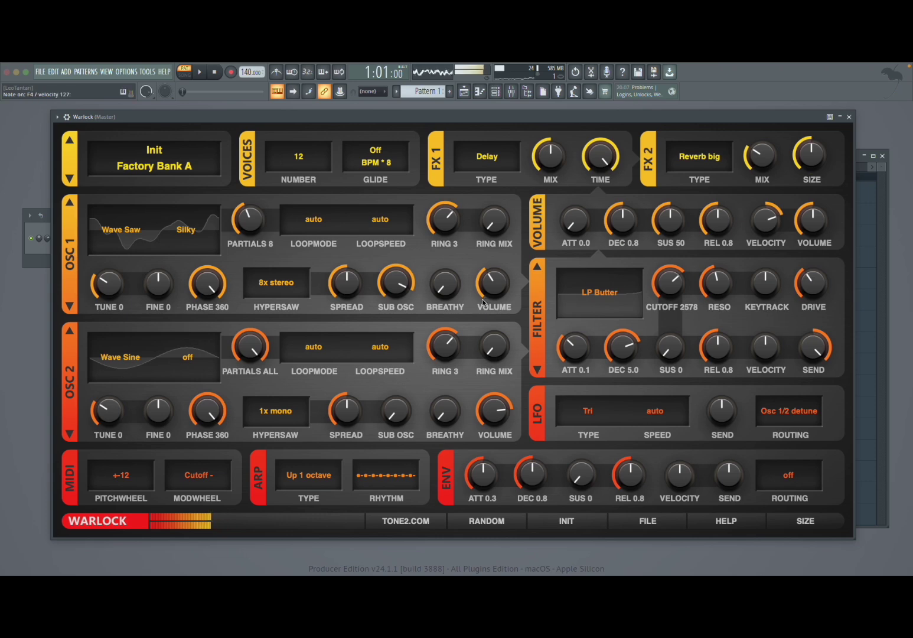
pyautogui.press('h')
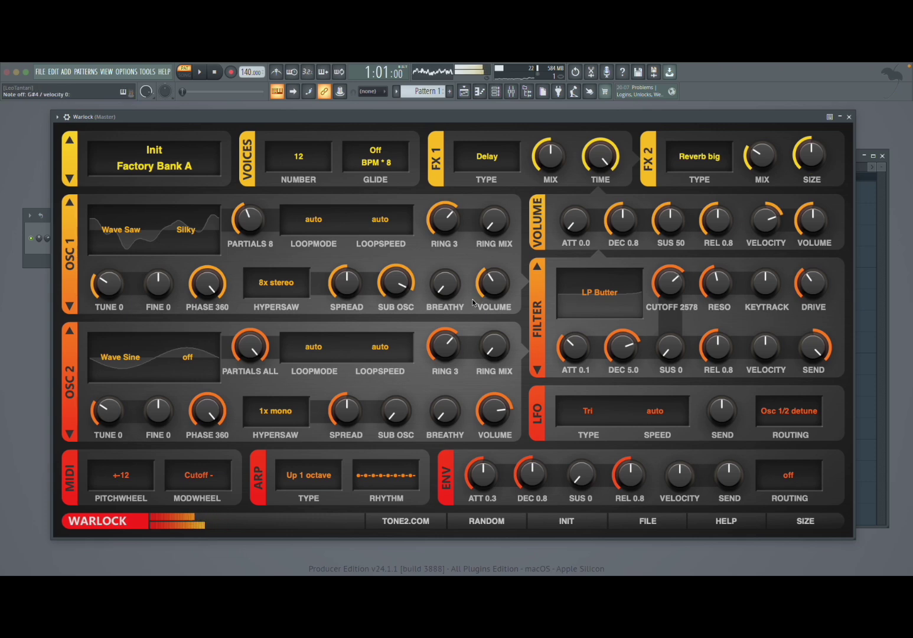
pyautogui.press('j')
pyautogui.press('z')
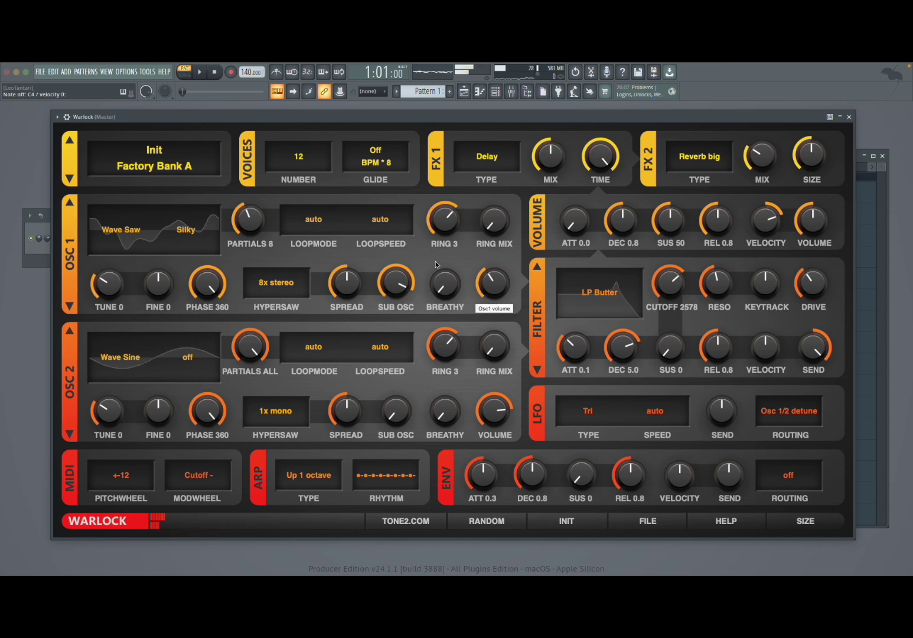
# - Load the STACK Four Tones patch from Factory Bank A and step through STACK Hollow Auto 2 and STACK Hollow Auto
pyautogui.click(164, 159)
pyautogui.scroll(-20, 183, 440)
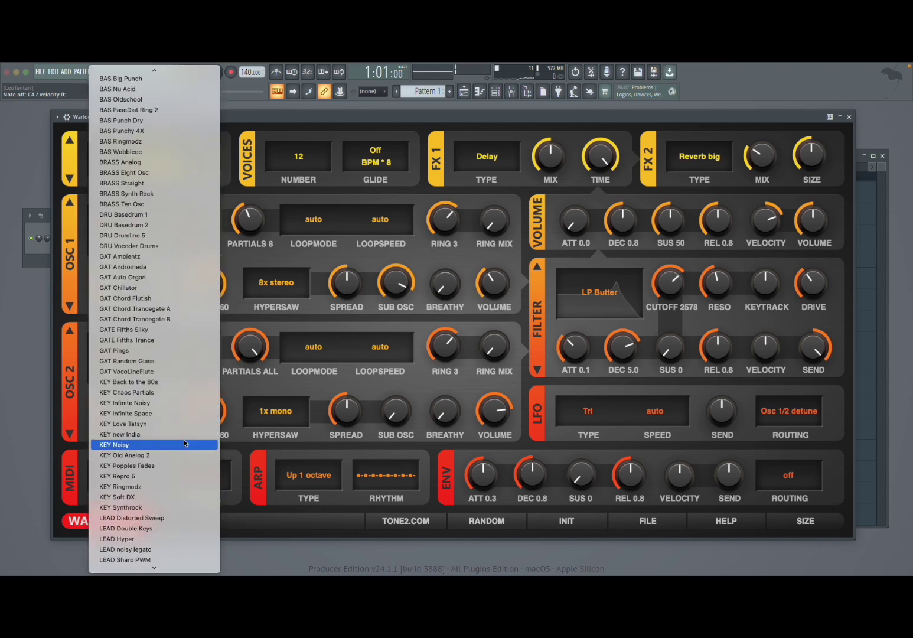
pyautogui.scroll(-3, 184, 435)
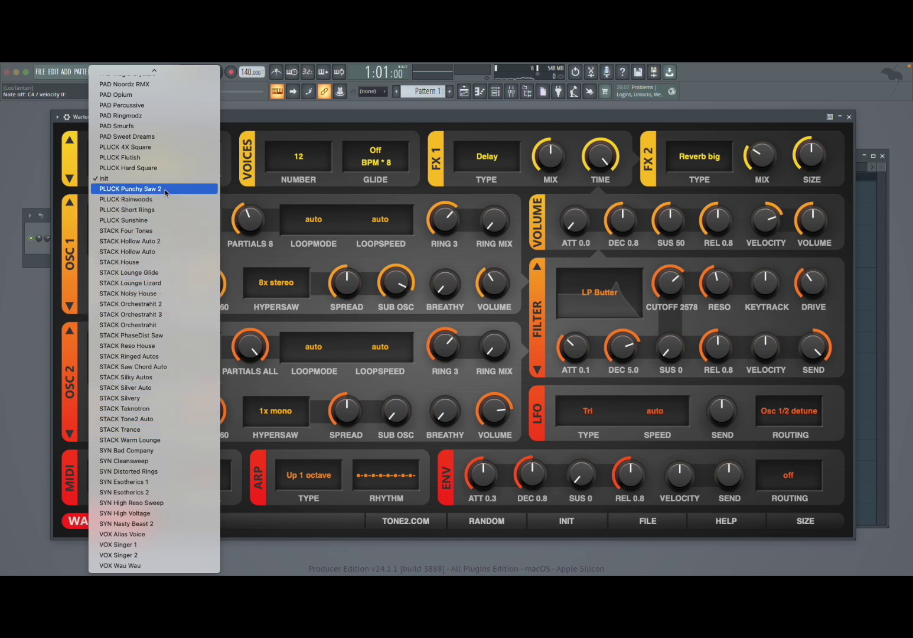
pyautogui.click(155, 231)
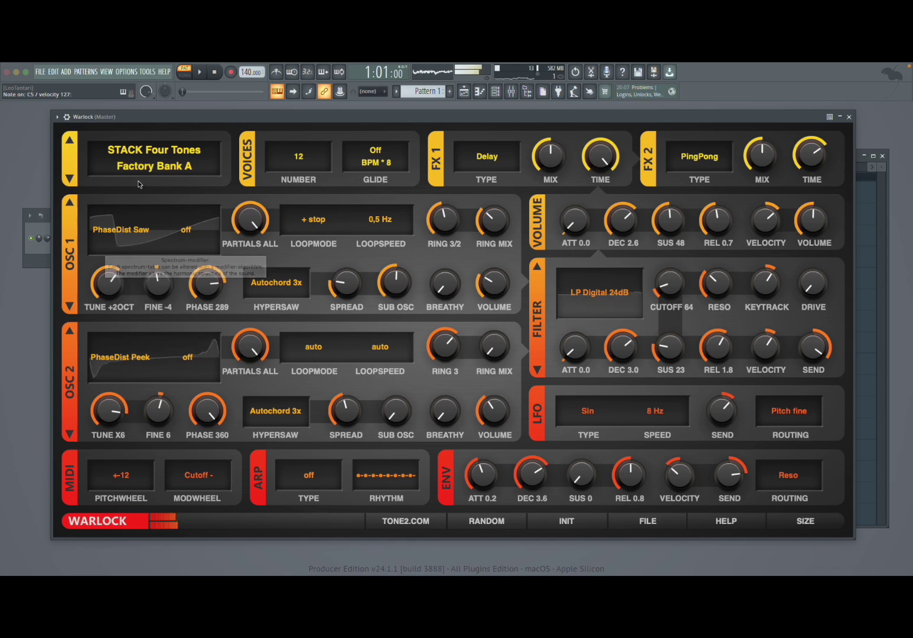
pyautogui.click(71, 180)
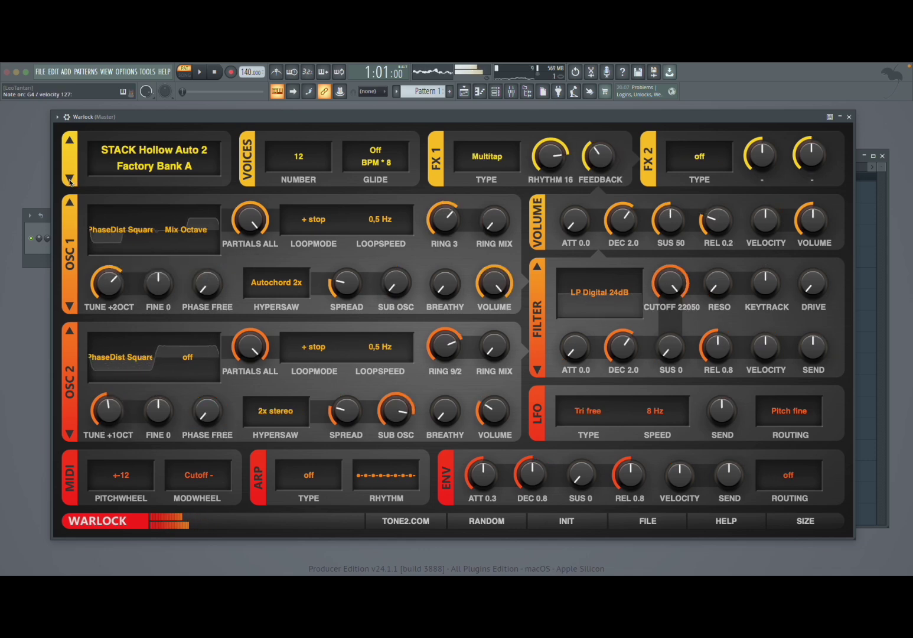
pyautogui.click(68, 180)
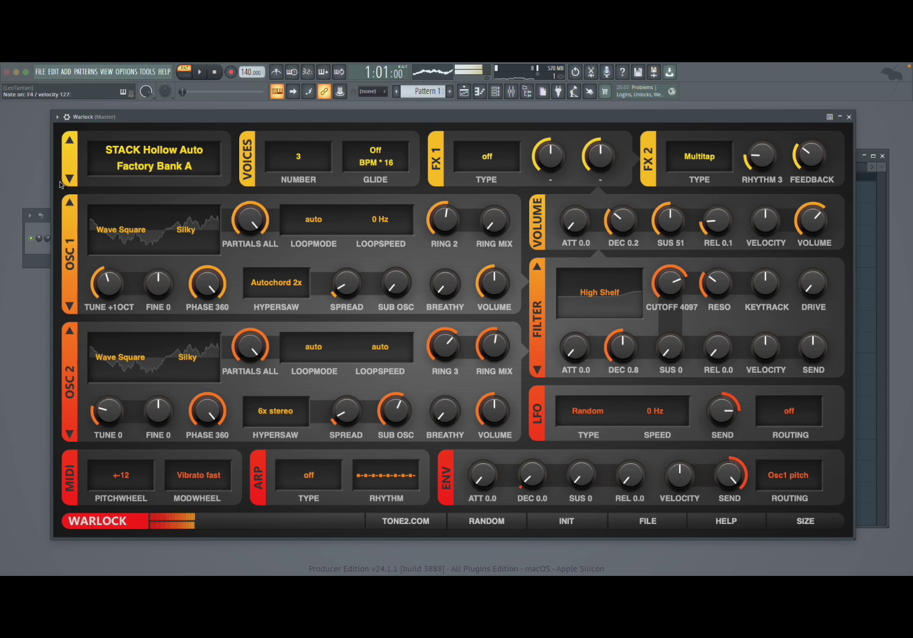
# - Load the SYN Bad Company patch and step through SYN Cleansweep and SYN Distorted Rings
pyautogui.click(107, 162)
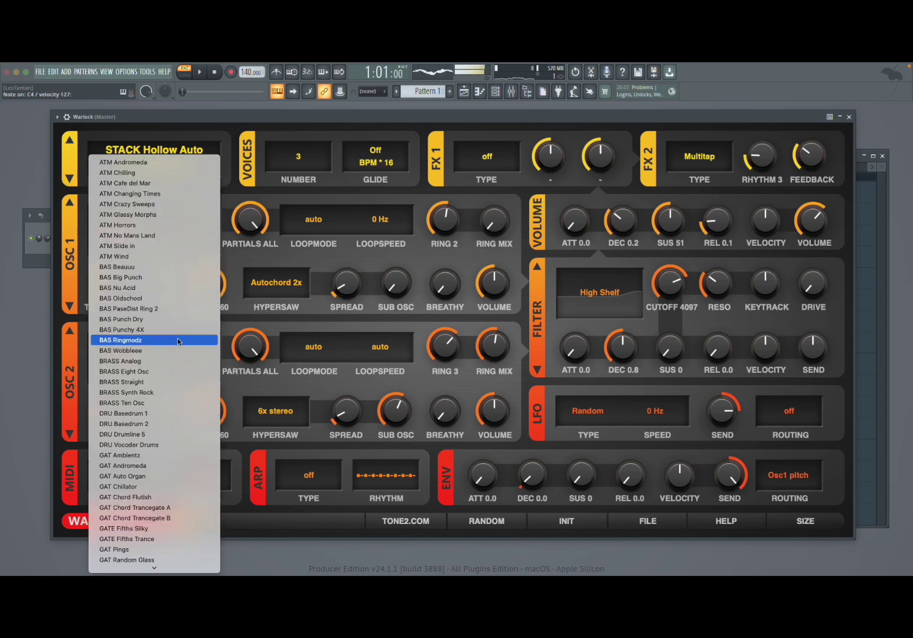
pyautogui.scroll(-10, 183, 318)
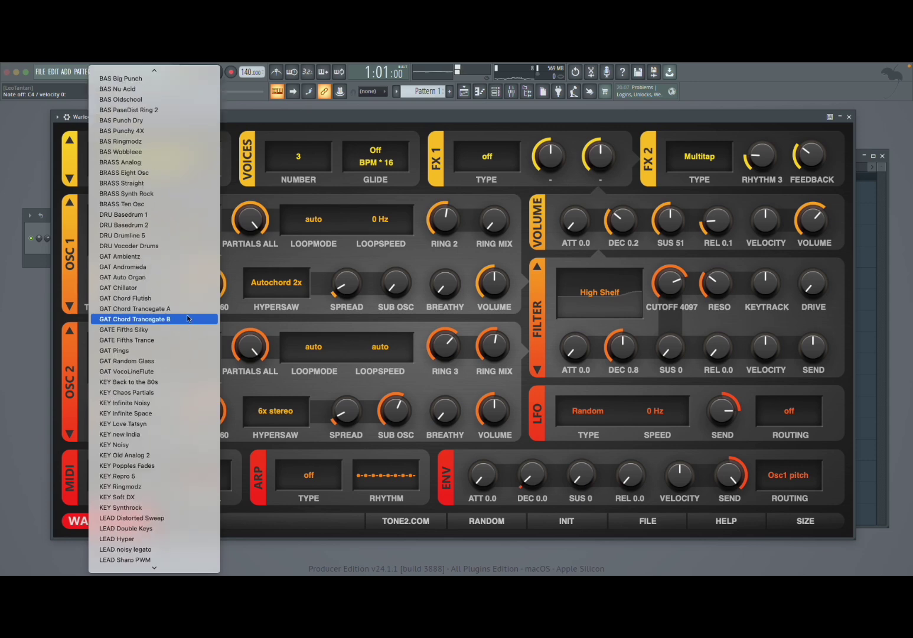
pyautogui.scroll(-10, 187, 313)
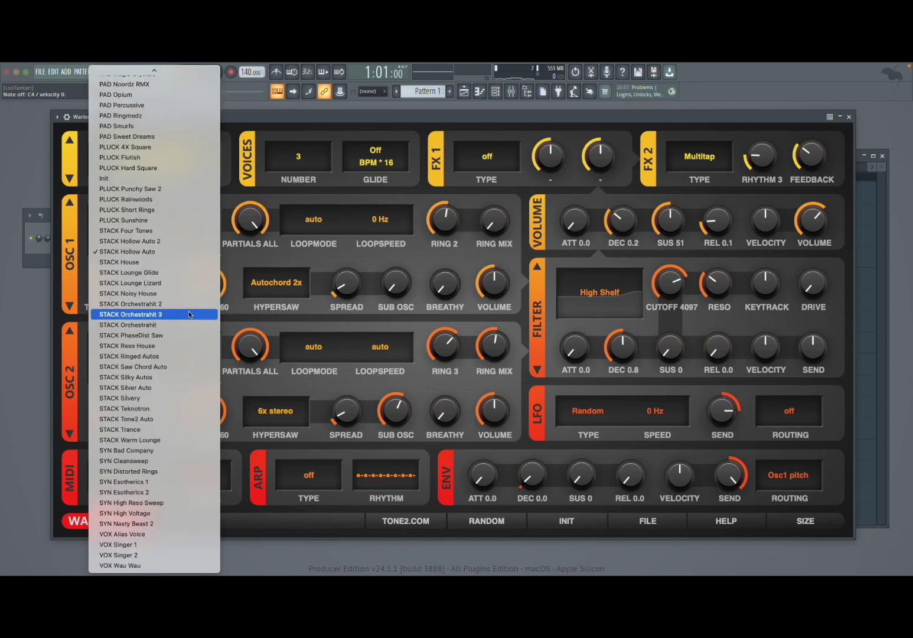
pyautogui.click(152, 452)
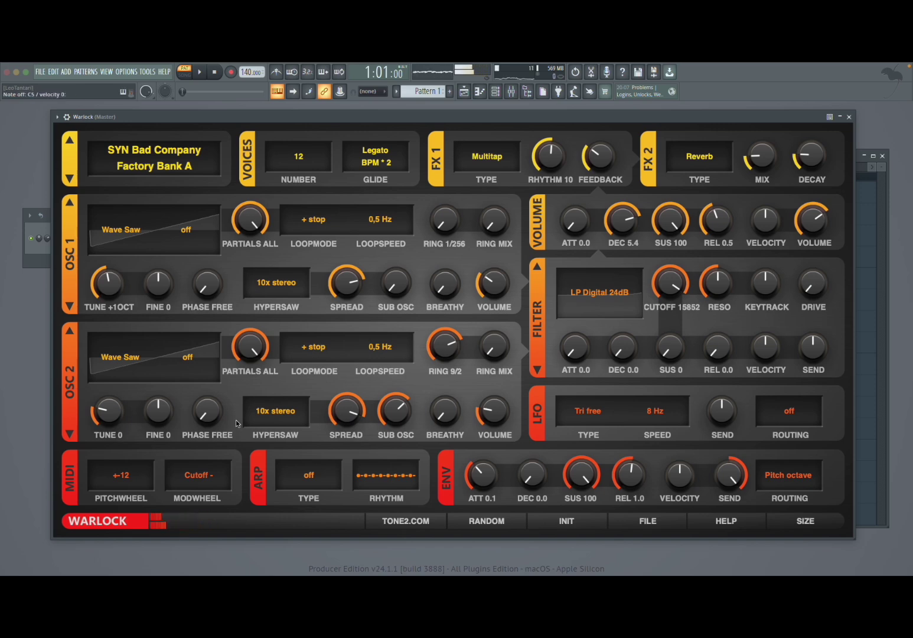
pyautogui.click(71, 180)
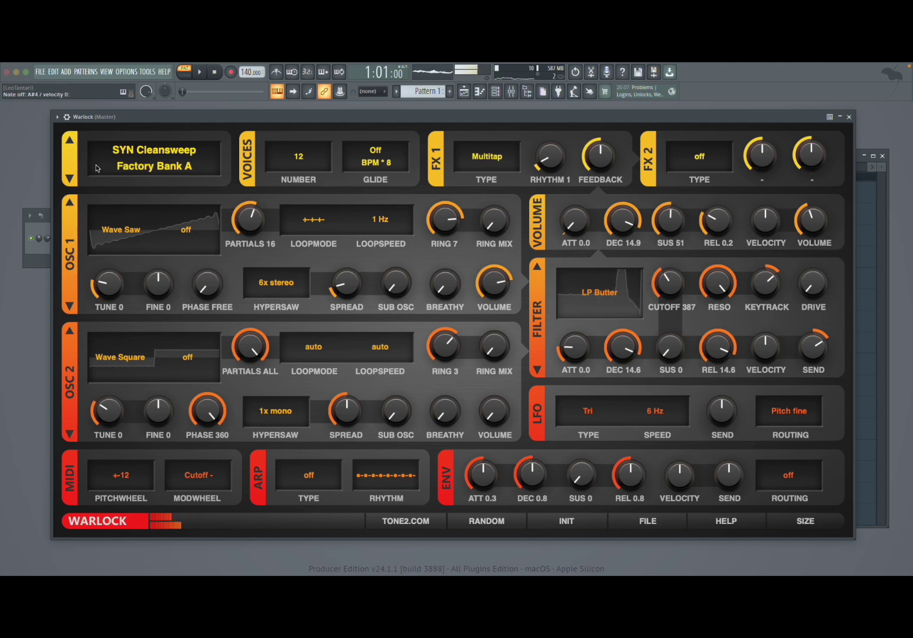
pyautogui.click(70, 179)
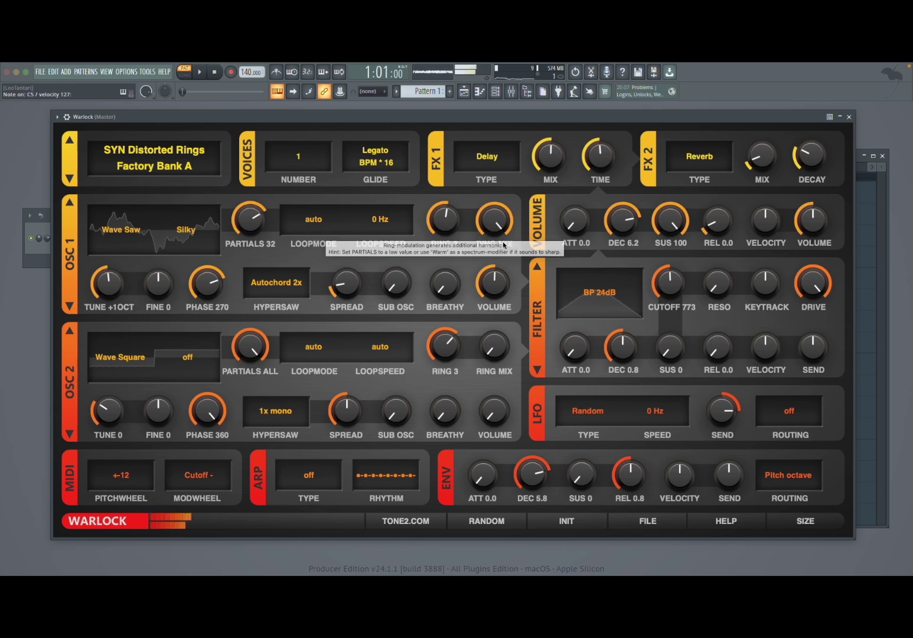
# - Set Oscillator 2's ring to 1/32 and ring mix to about 0.87, and lower Oscillator 1's ring mix to about a fifth
pyautogui.moveTo(504, 224); pyautogui.dragTo(504, 231)
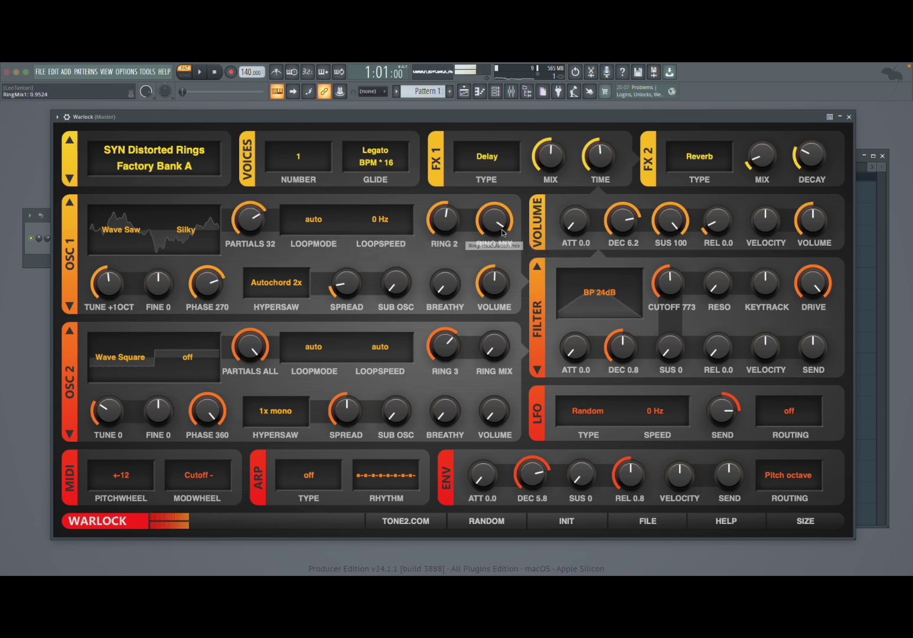
pyautogui.moveTo(494, 277); pyautogui.dragTo(478, 330)
pyautogui.moveTo(480, 369); pyautogui.dragTo(483, 224)
pyautogui.moveTo(443, 352); pyautogui.dragTo(436, 364)
pyautogui.moveTo(429, 407); pyautogui.dragTo(461, 400)
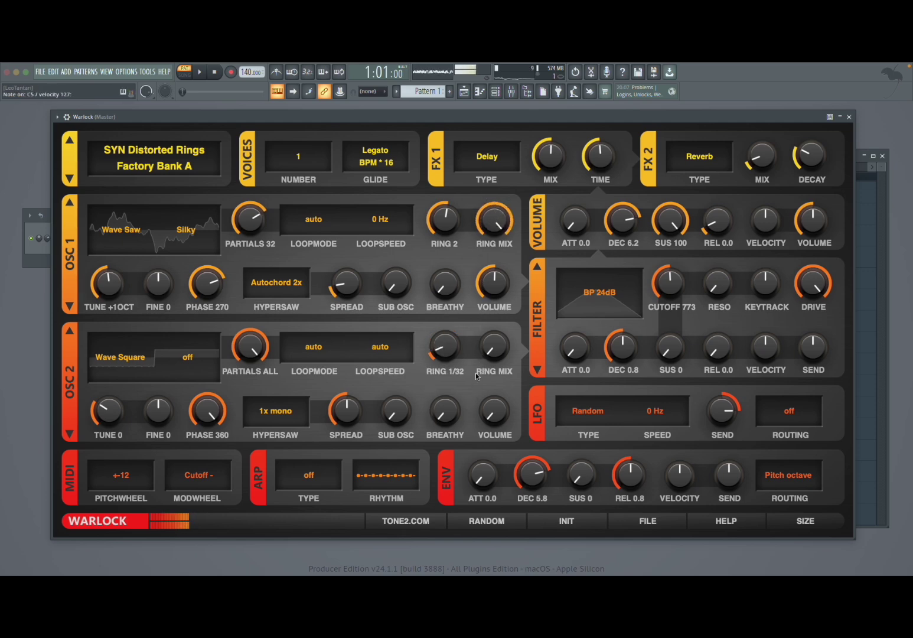
pyautogui.moveTo(487, 345); pyautogui.dragTo(495, 269)
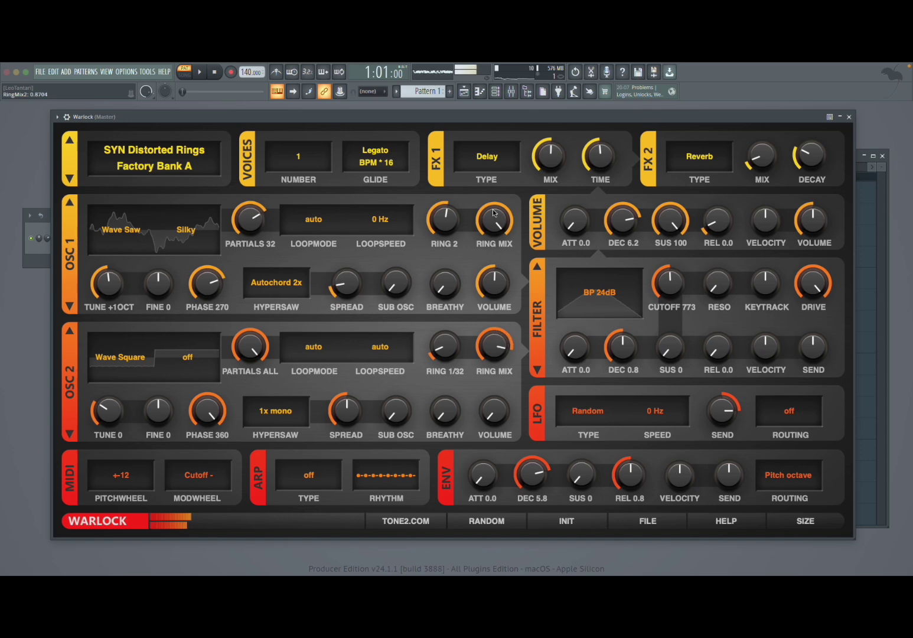
pyautogui.moveTo(496, 208); pyautogui.dragTo(474, 297)
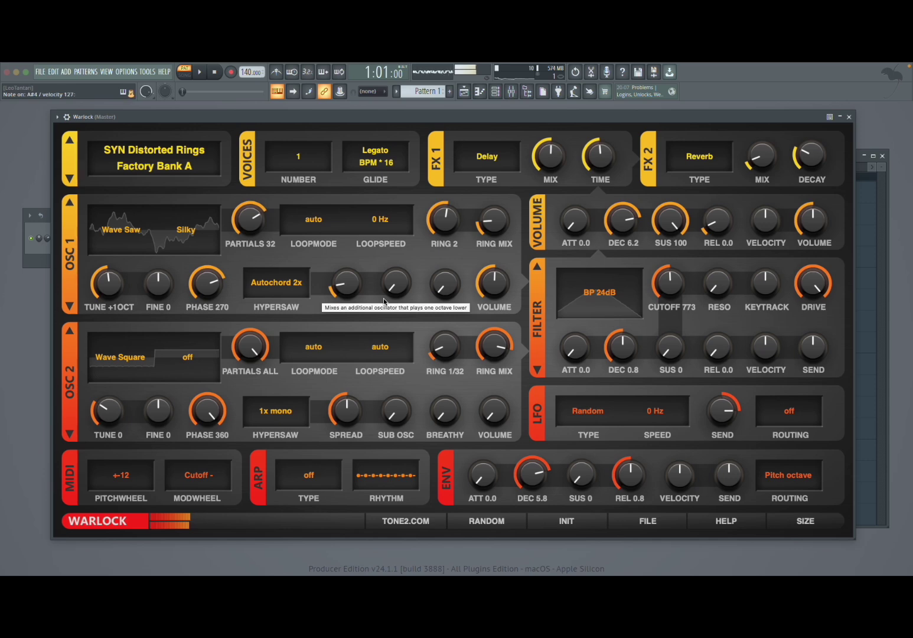
# - Step through the SYN Esotherics 1, SYN Esotherics 2 and SYN High Reso Sweep patches
pyautogui.click(69, 179)
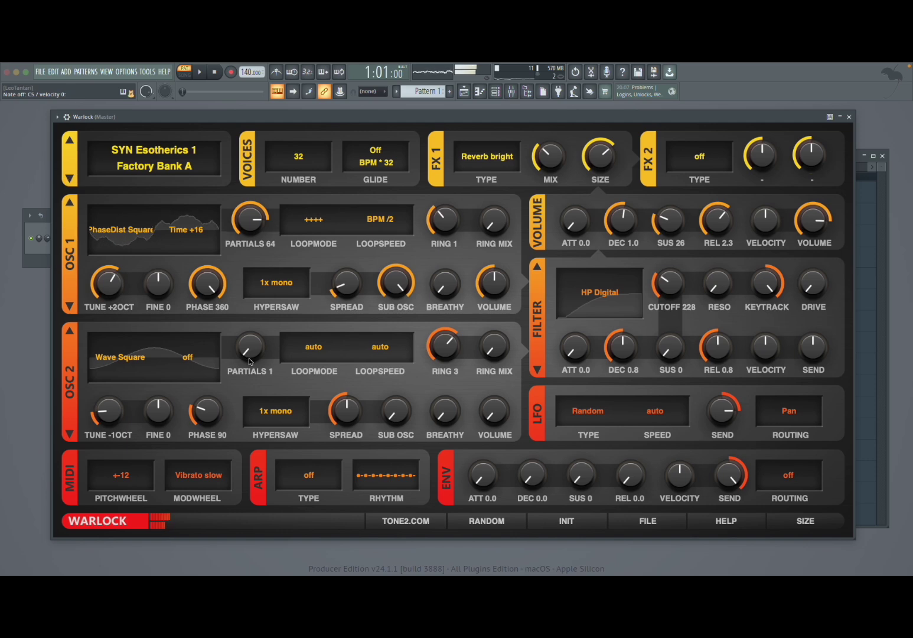
pyautogui.moveTo(249, 358)
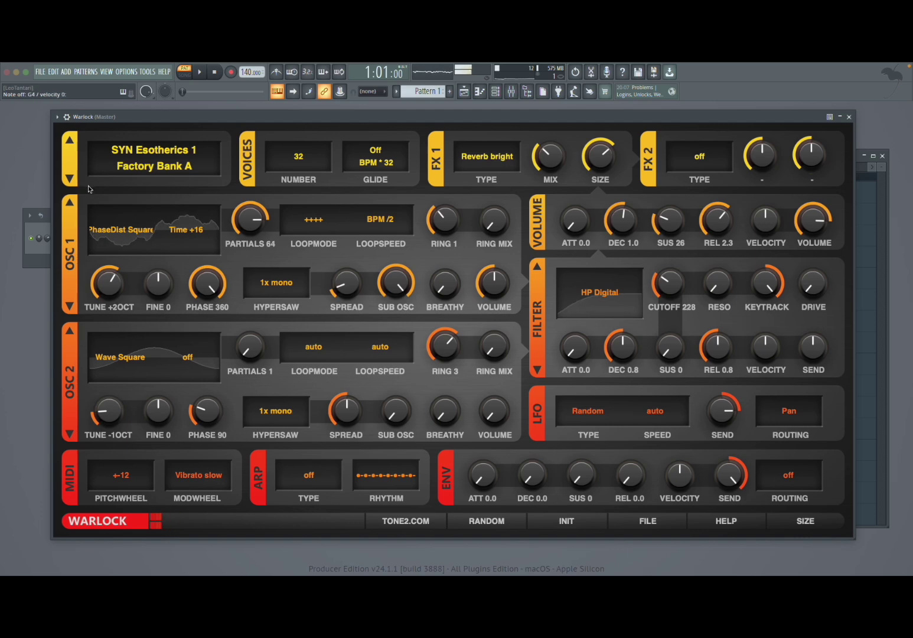
pyautogui.click(70, 180)
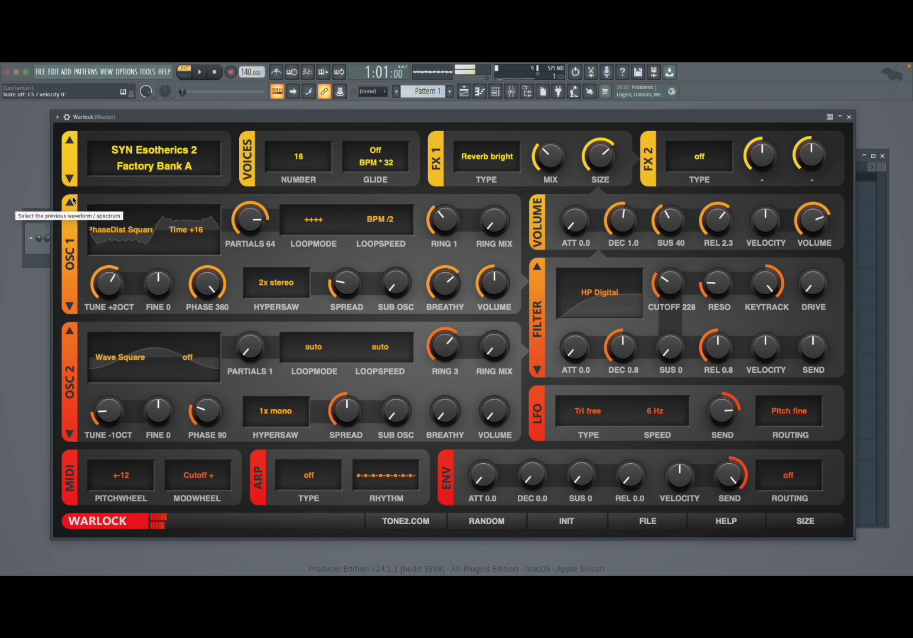
pyautogui.click(70, 180)
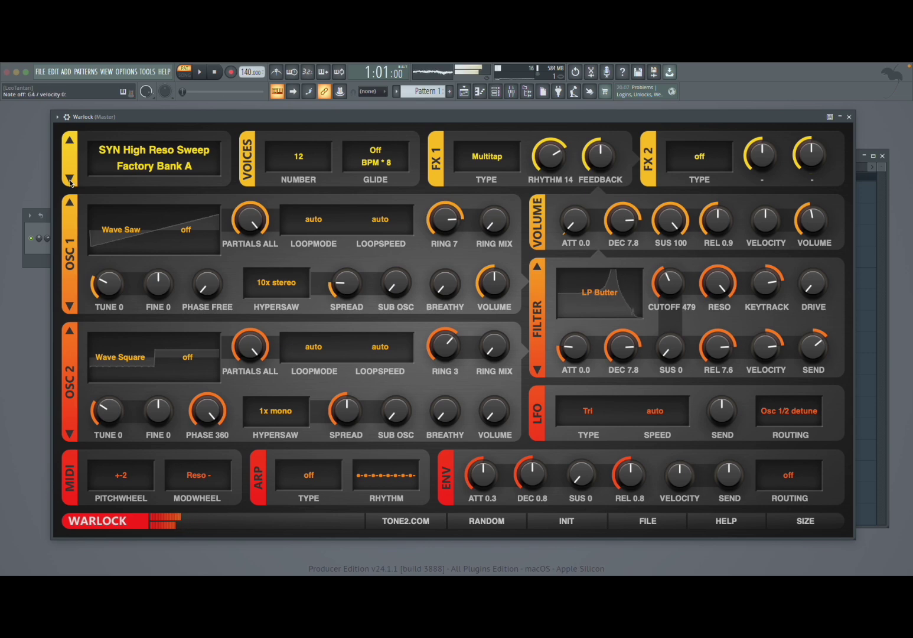
# - Load the DRU Basedrum 1 patch and step through DRU Basedrum 2 and DRU Drumline 5
pyautogui.click(154, 158)
pyautogui.scroll(-2, 177, 299)
pyautogui.scroll(12, 178, 299)
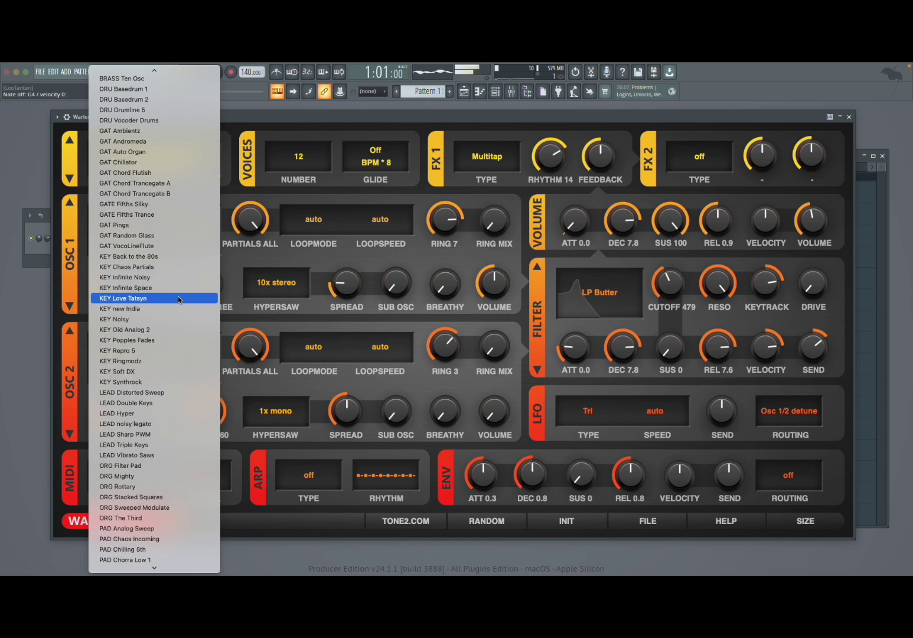
pyautogui.click(154, 88)
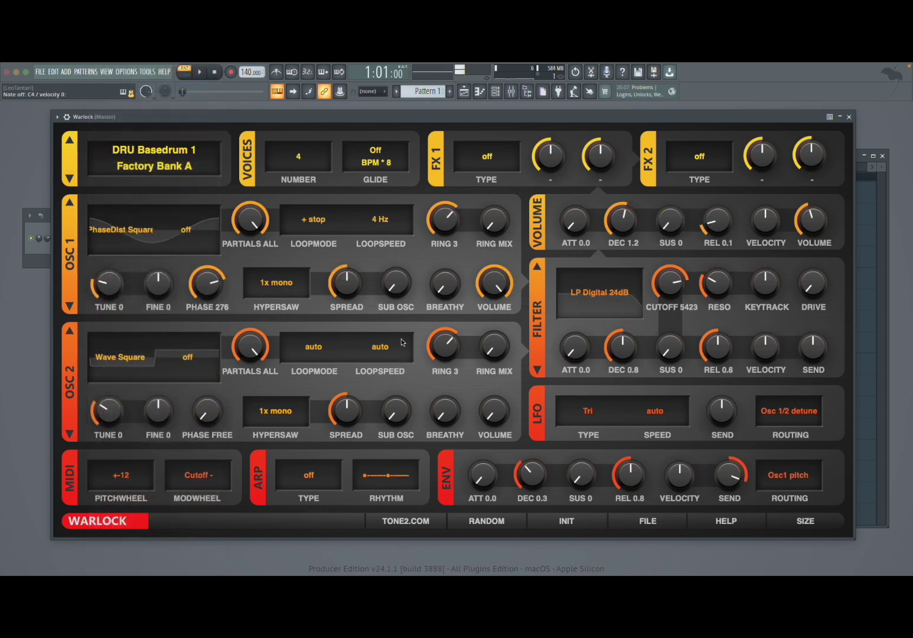
pyautogui.click(69, 179)
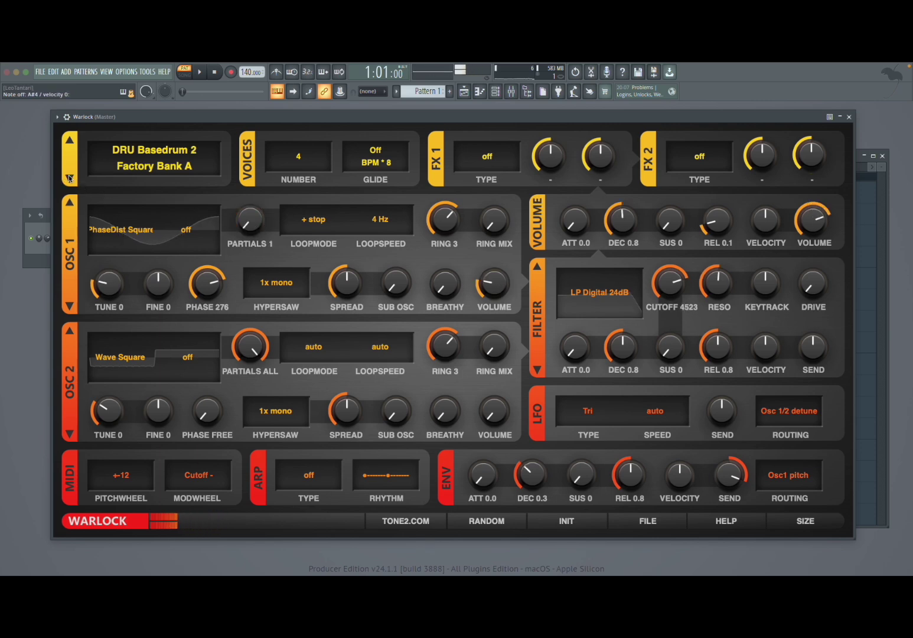
pyautogui.click(69, 179)
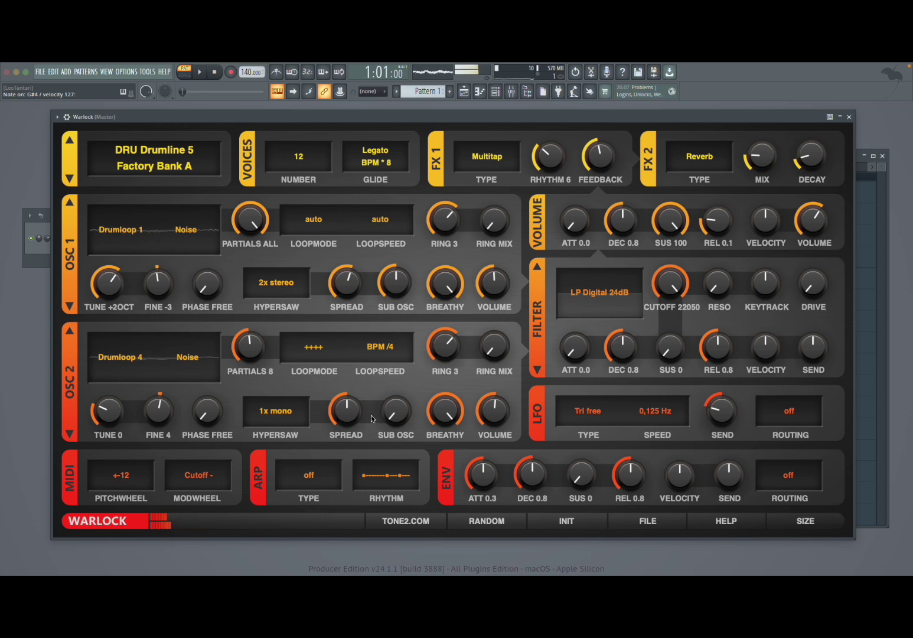
# - Change DRU Drumline 5's arpeggiator rhythm to the evenly spaced eight-dot pattern, and step through DRU Vocoder Drums to GAT Ambientz
pyautogui.click(399, 476)
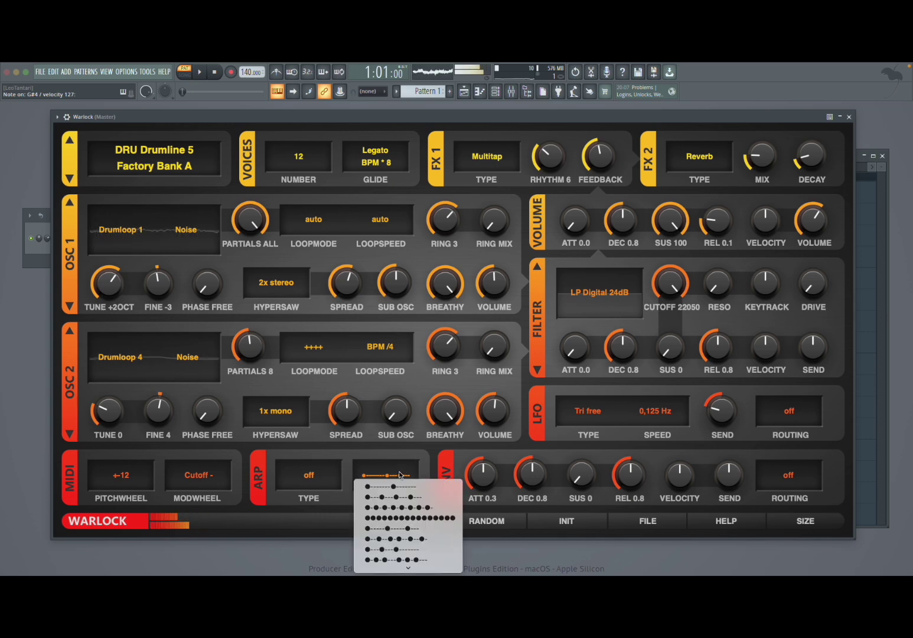
pyautogui.click(408, 507)
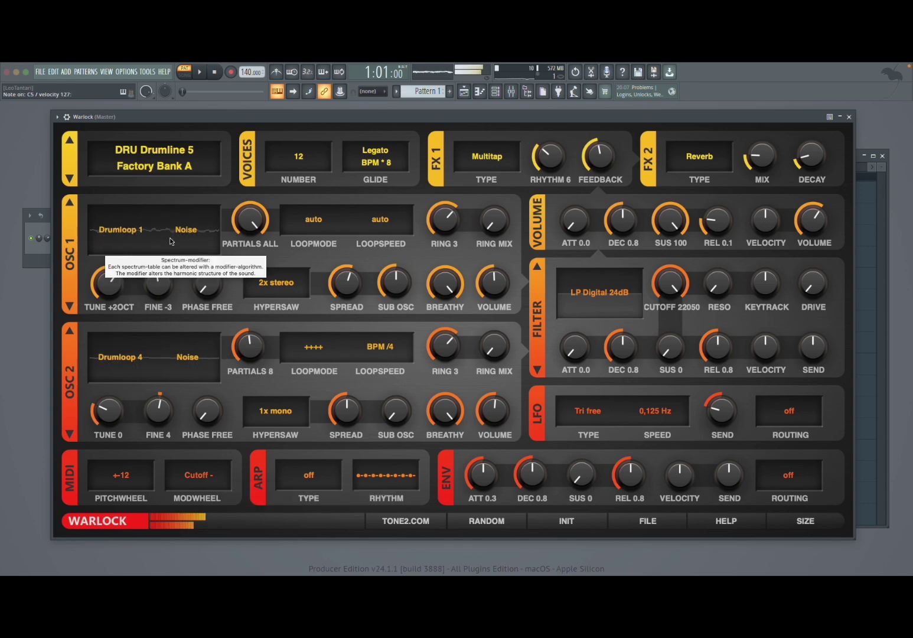
pyautogui.click(70, 180)
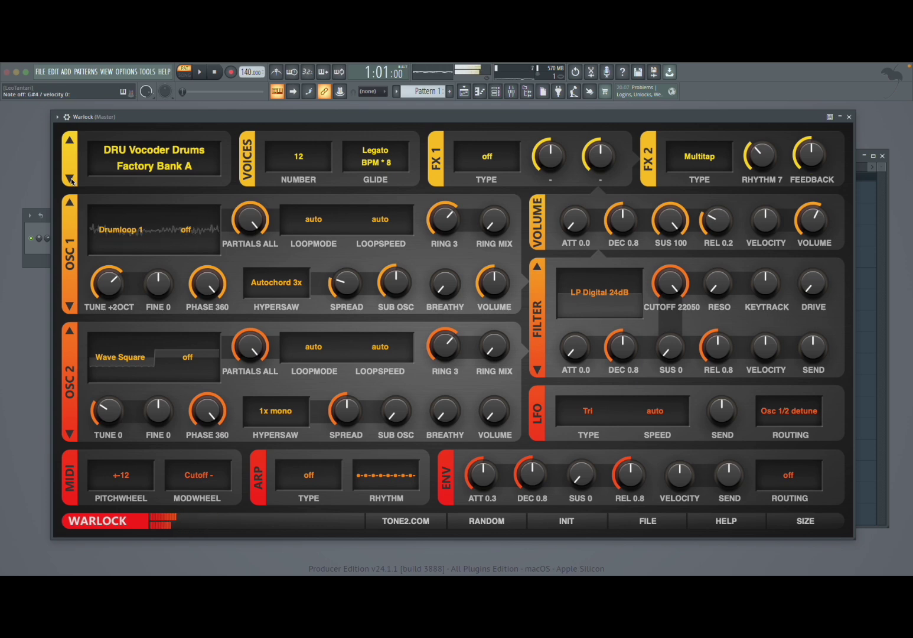
pyautogui.click(70, 179)
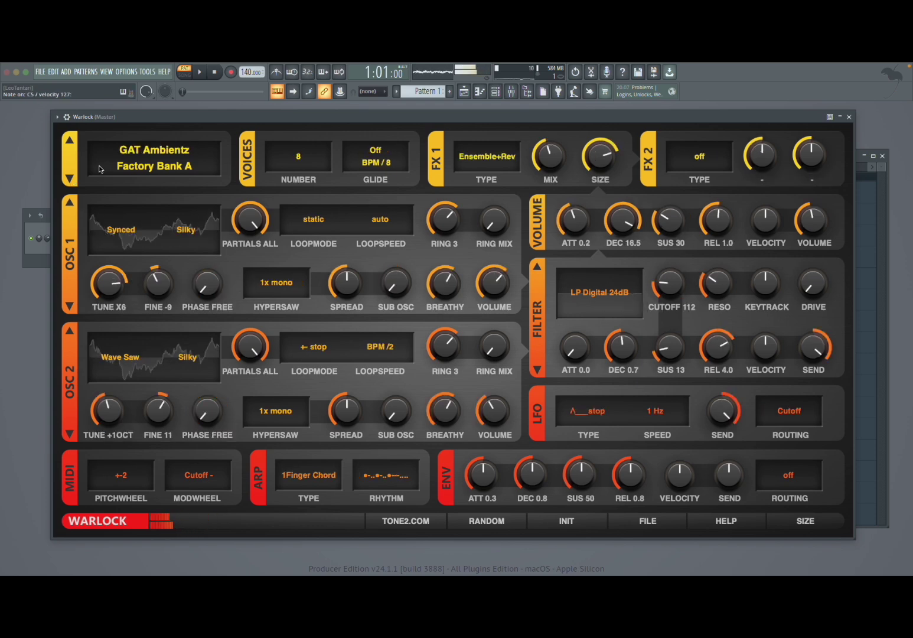
# - Load the VOX Alias Voice patch and step through VOX Singer 1 and VOX Singer 2
pyautogui.click(146, 156)
pyautogui.scroll(3, 203, 464)
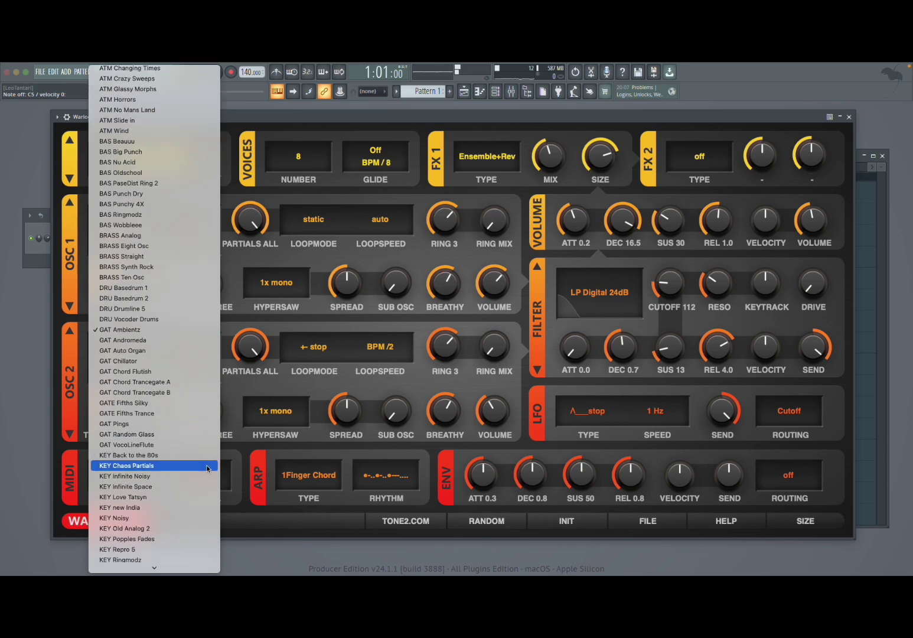
pyautogui.scroll(-20, 208, 467)
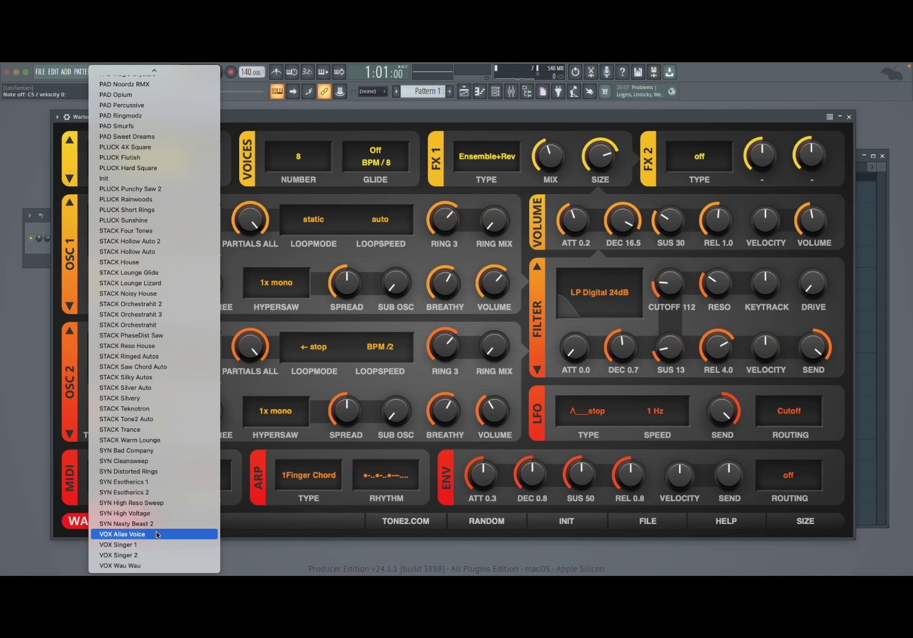
pyautogui.click(156, 532)
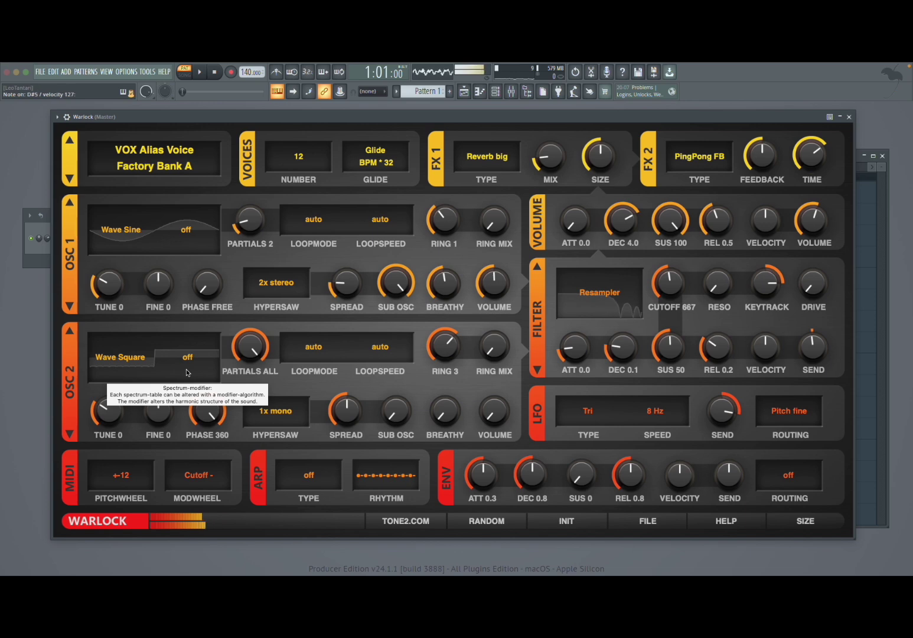
pyautogui.click(69, 180)
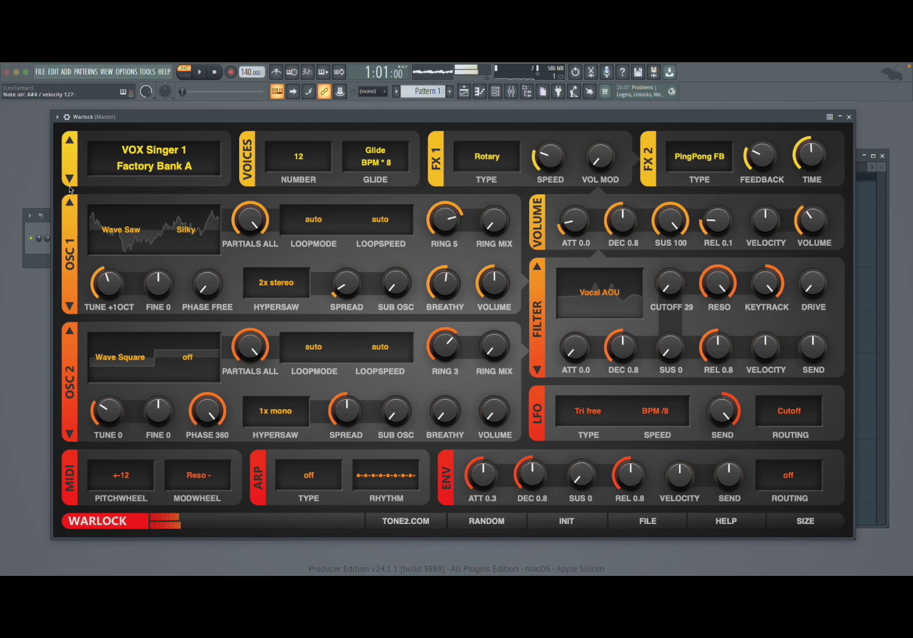
pyautogui.click(69, 178)
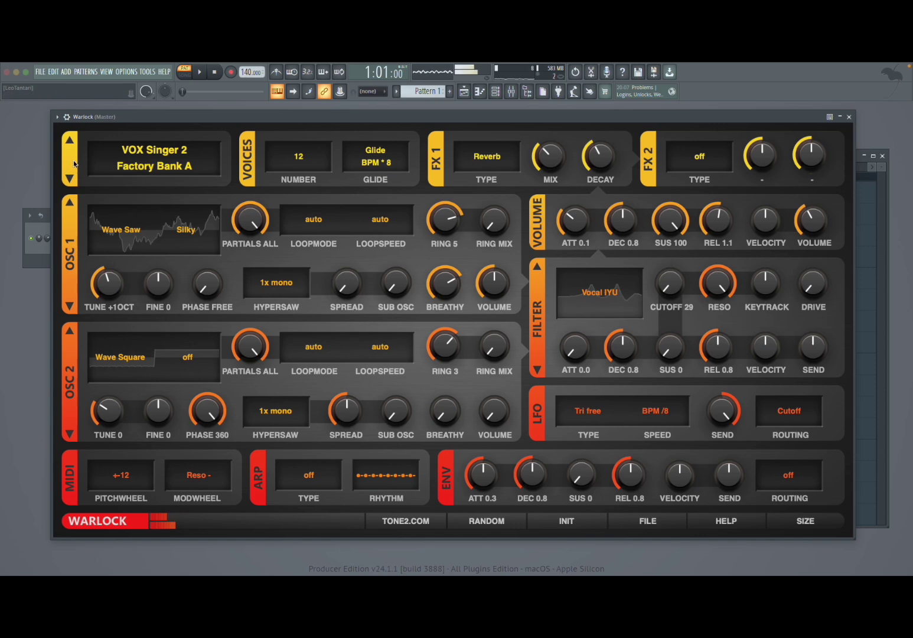
# - Switch to Factory Bank B and step through its arpeggio patches from ARP 1 Random XOR to ARP Bass PWM
pyautogui.click(151, 172)
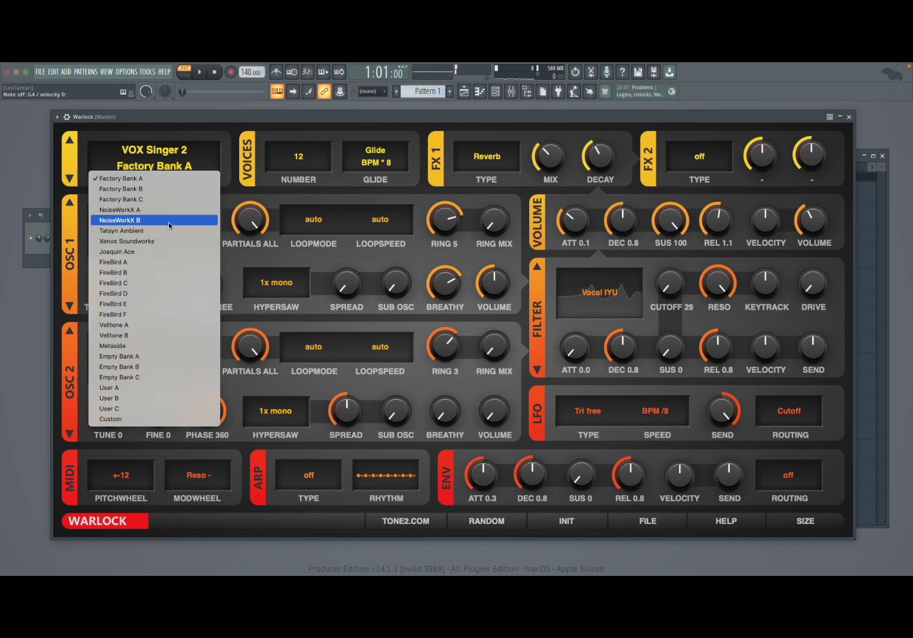
pyautogui.click(169, 187)
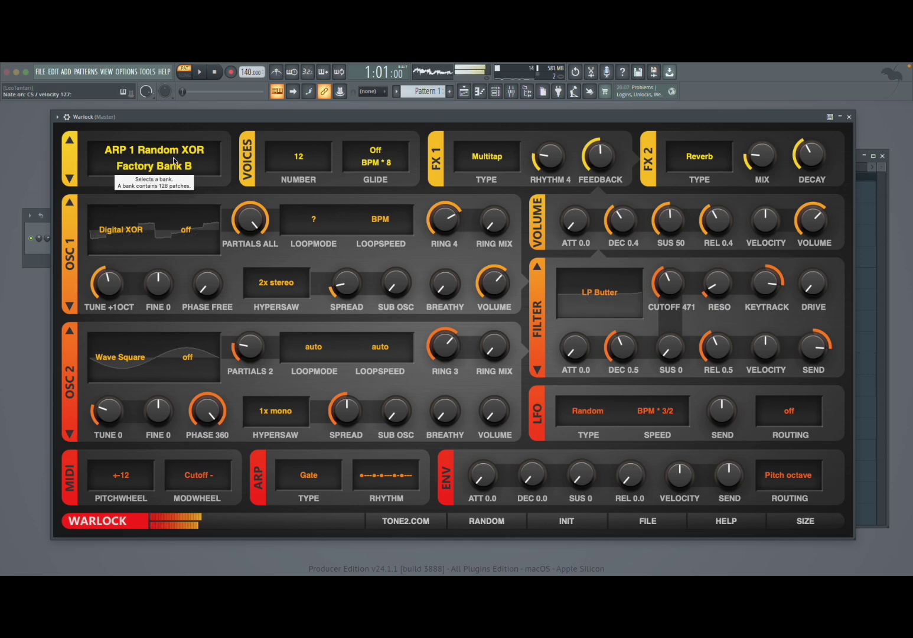
pyautogui.click(72, 179)
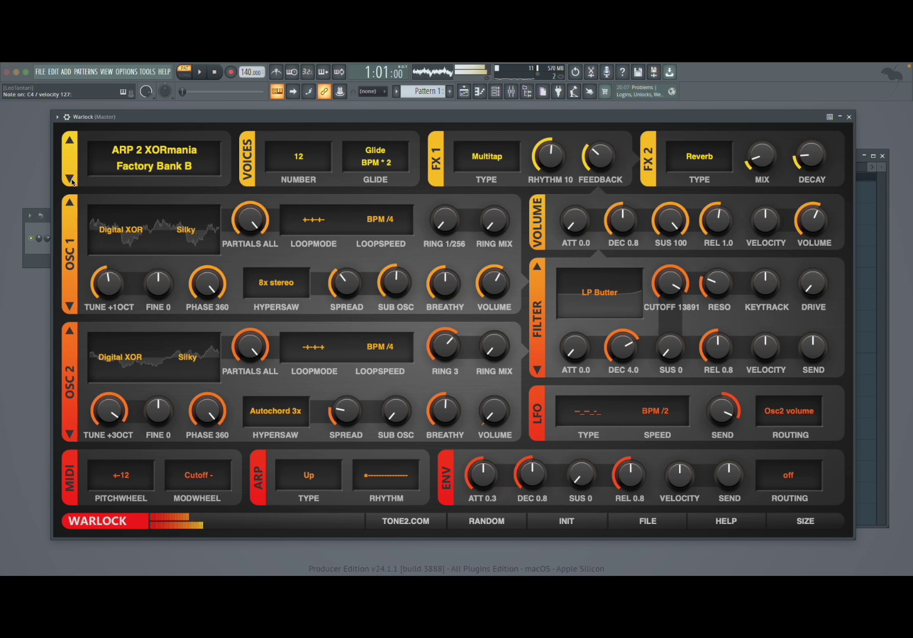
pyautogui.click(71, 179)
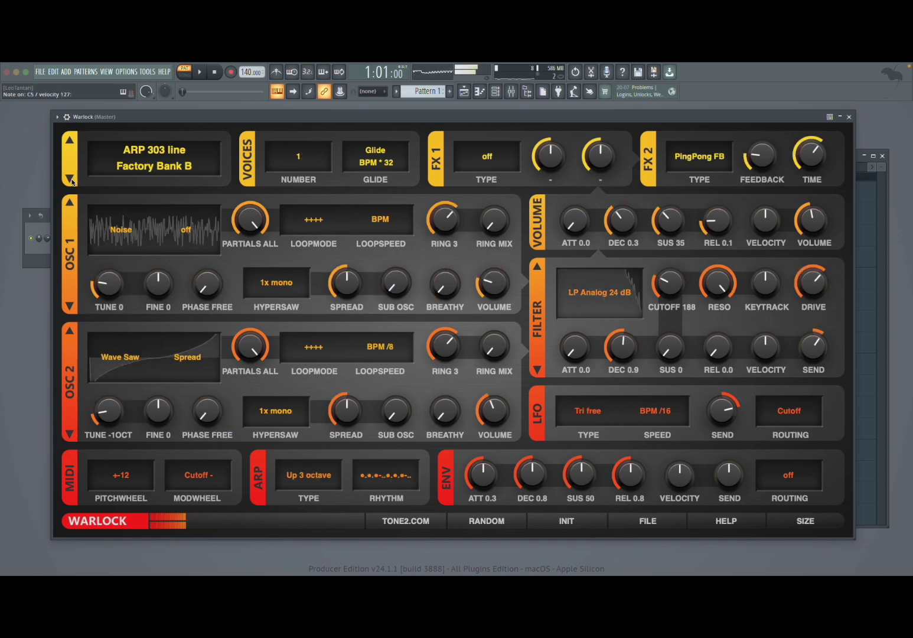
pyautogui.click(71, 179)
pyautogui.click(71, 179)
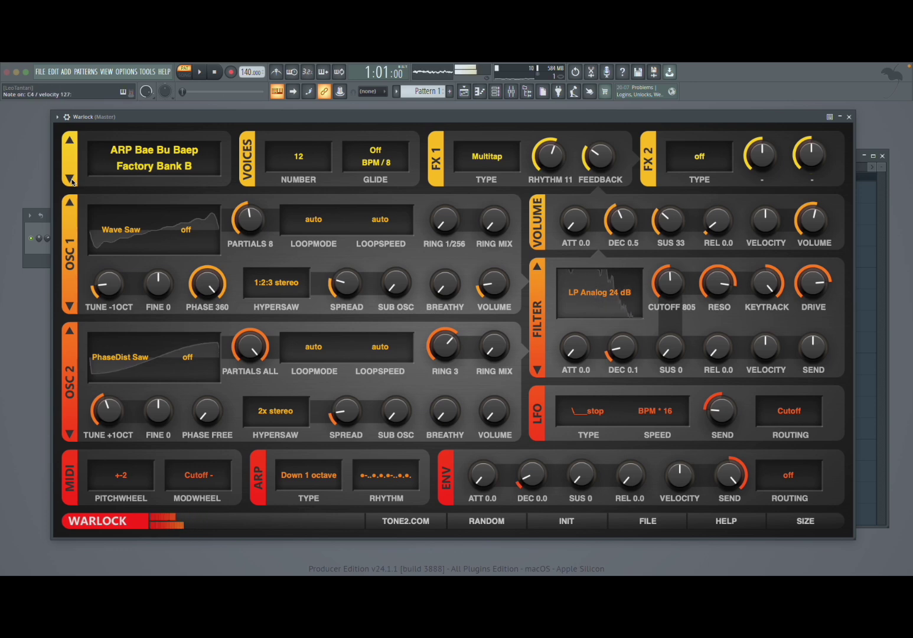
pyautogui.click(69, 181)
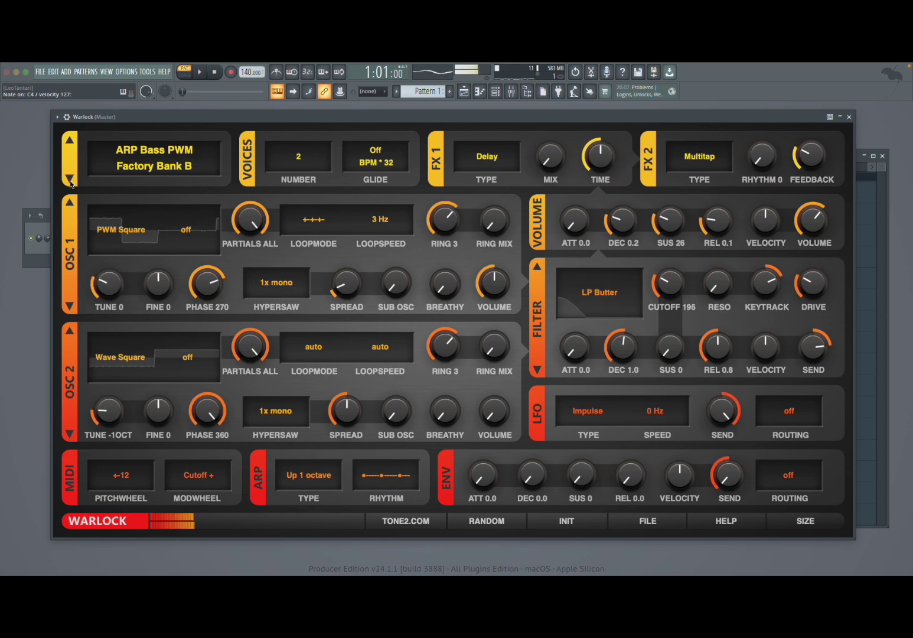